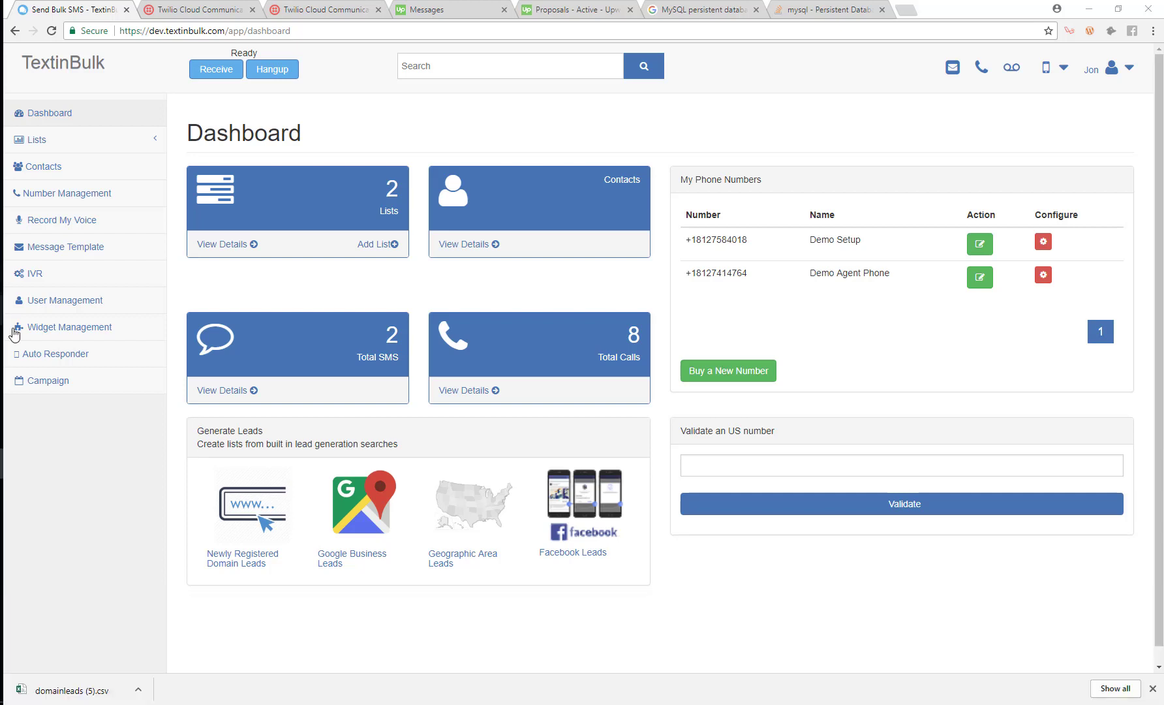
Start a new autoresponse in the Auto Responder section and name it "Demo".
click(67, 356)
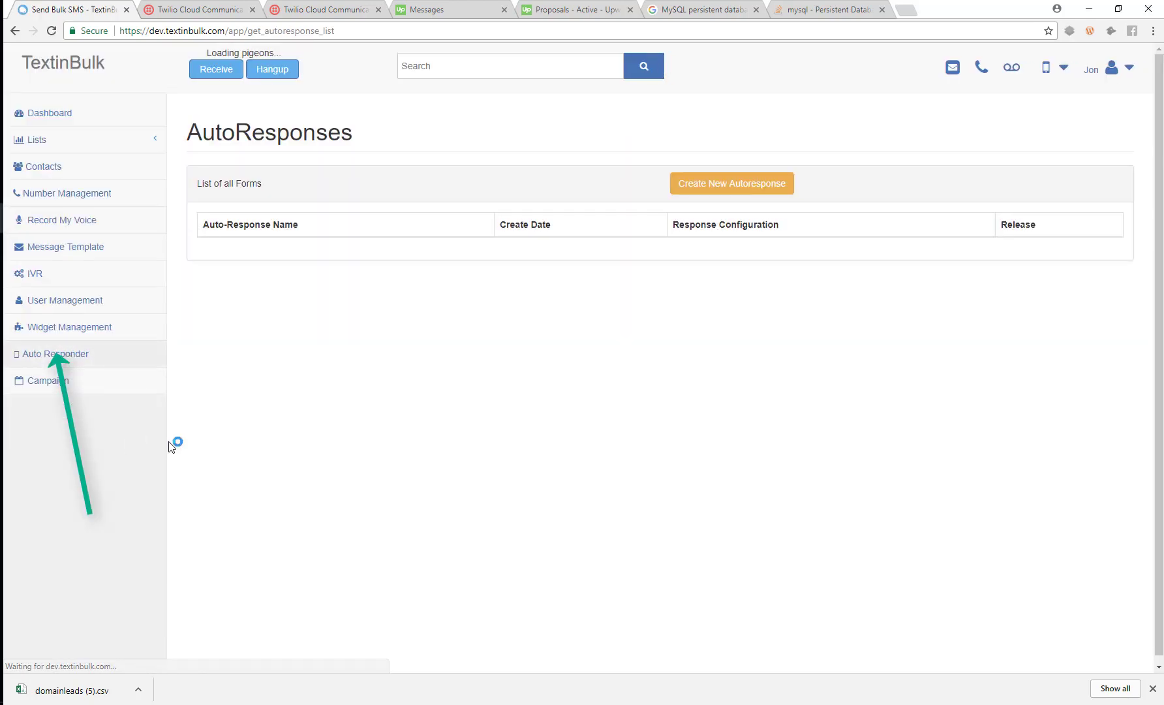
click(694, 189)
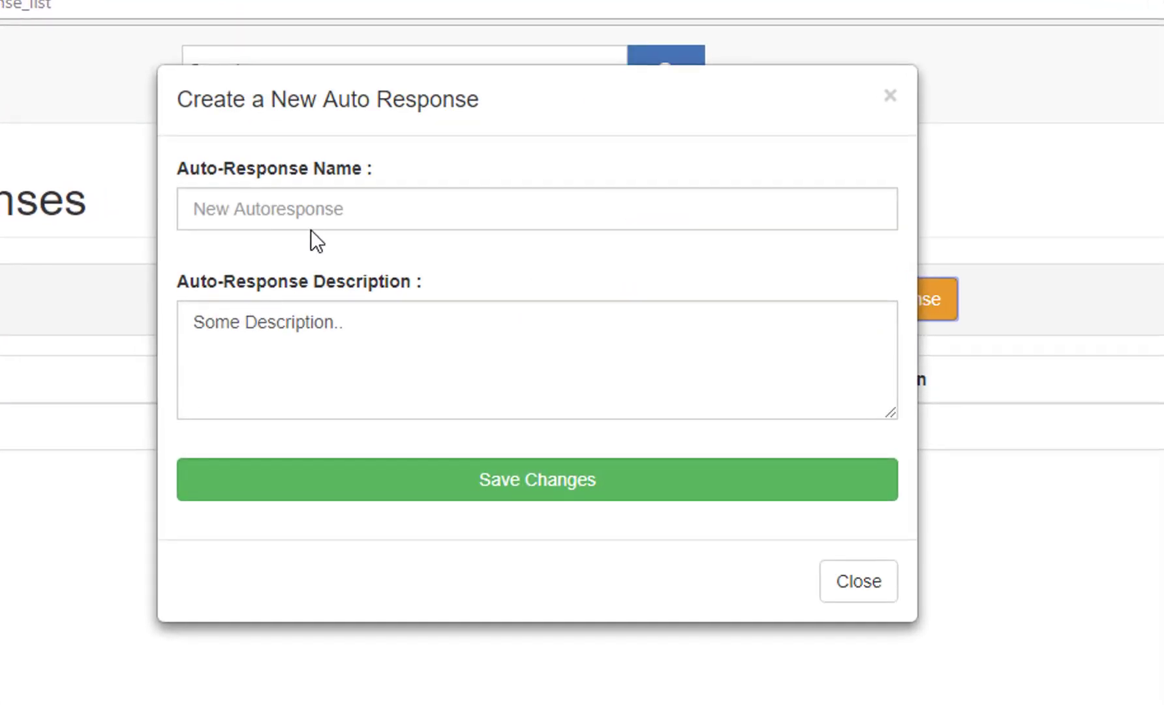
click(317, 208)
text(Demo)
key(Tab)
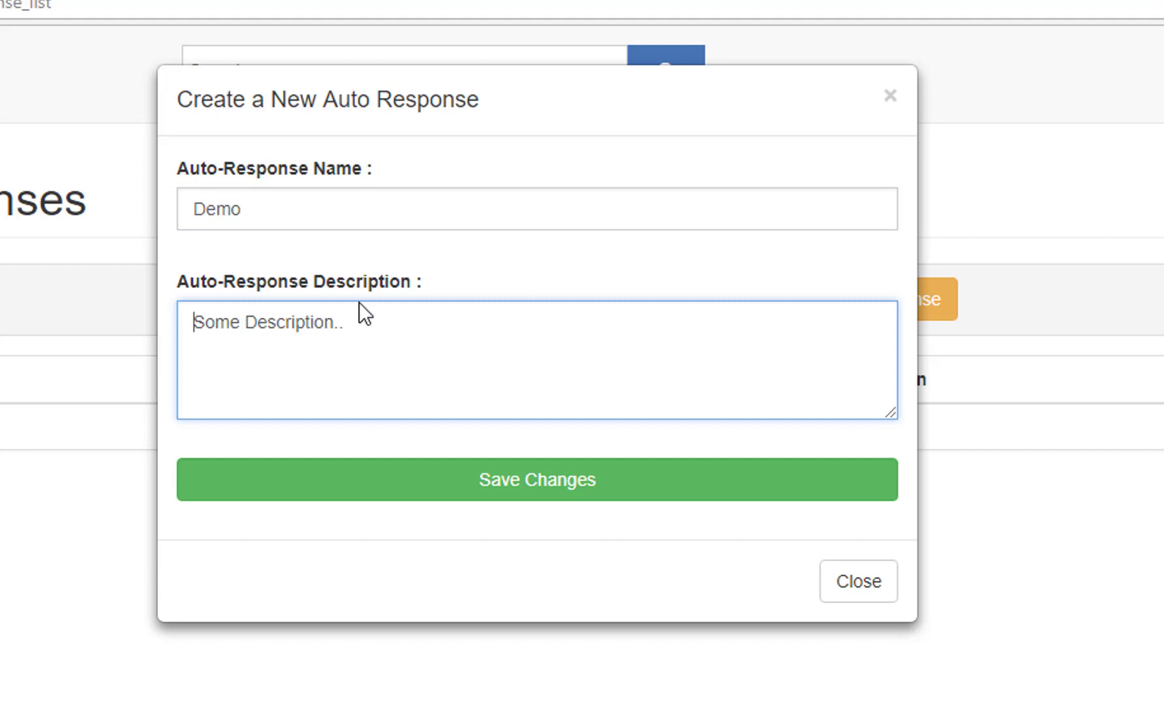
Replace the placeholder description with "This autoresponder is for the demo." and save the new autoresponse.
triple_click(348, 329)
text(T)
text(his autore)
text(sponder is for th)
text(e te)
text(emo.)
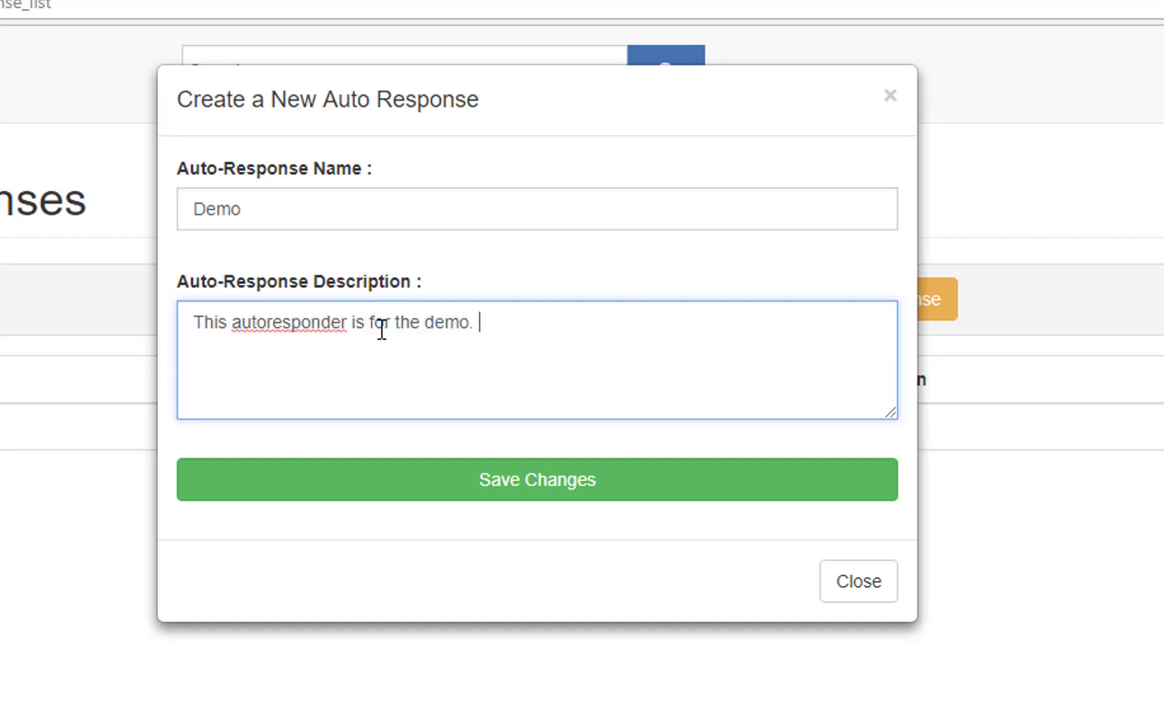
click(533, 486)
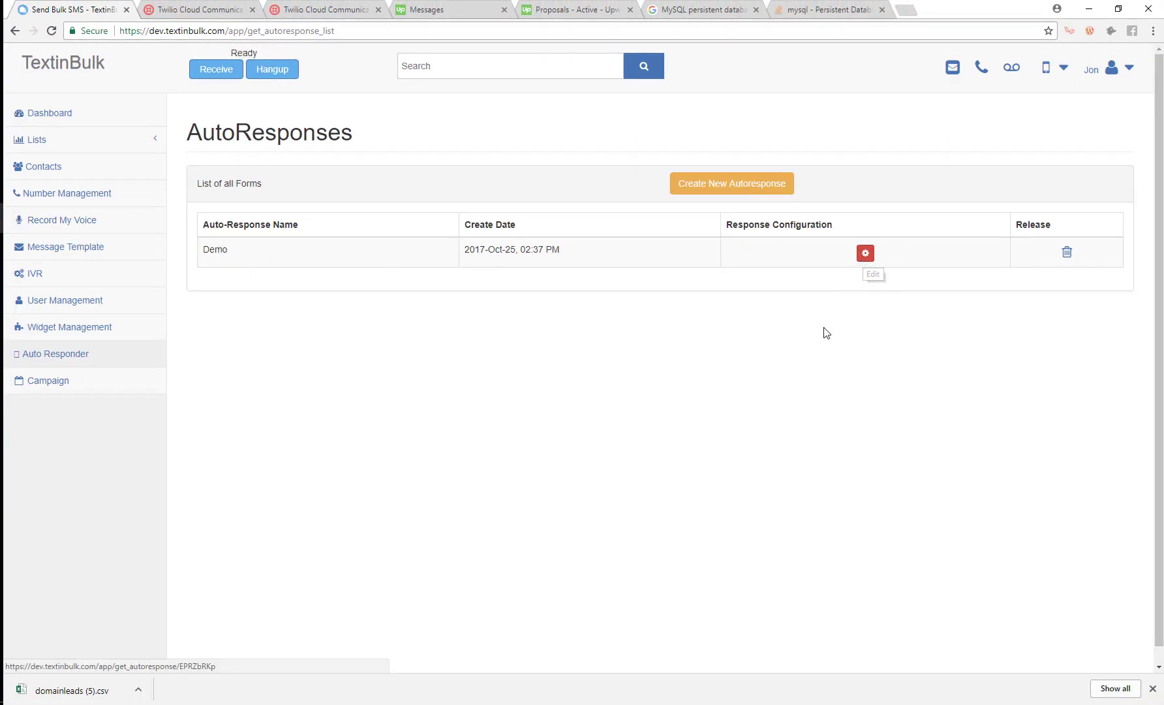
click(76, 381)
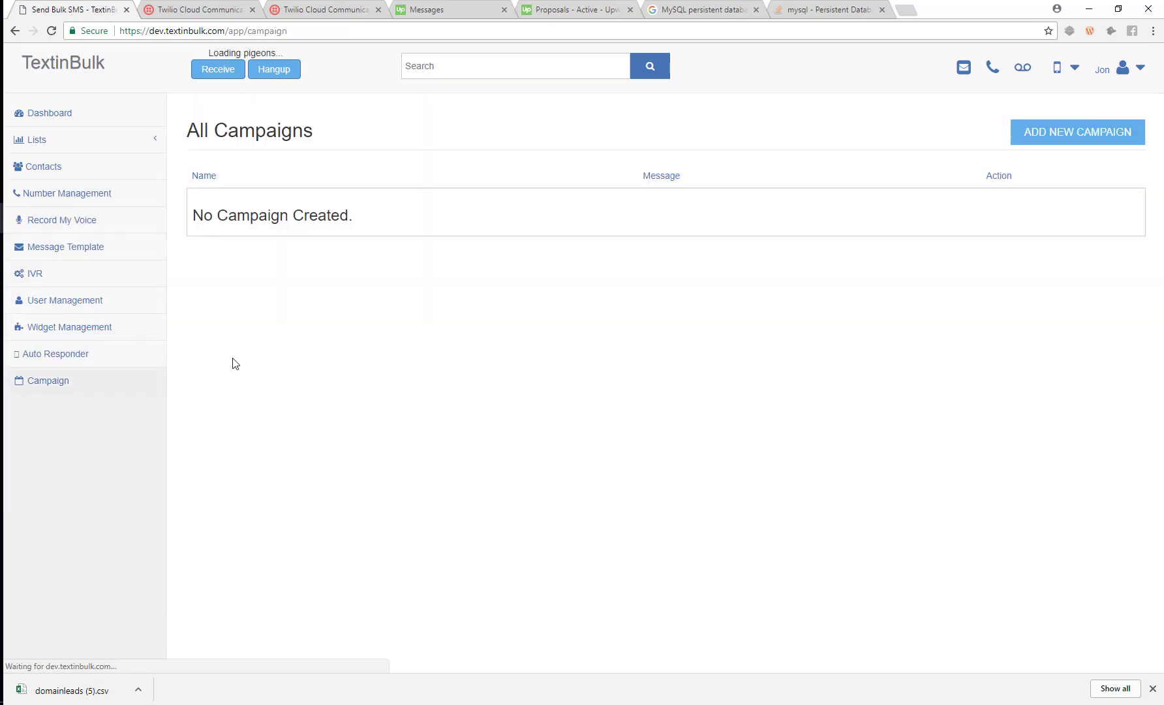
click(1044, 133)
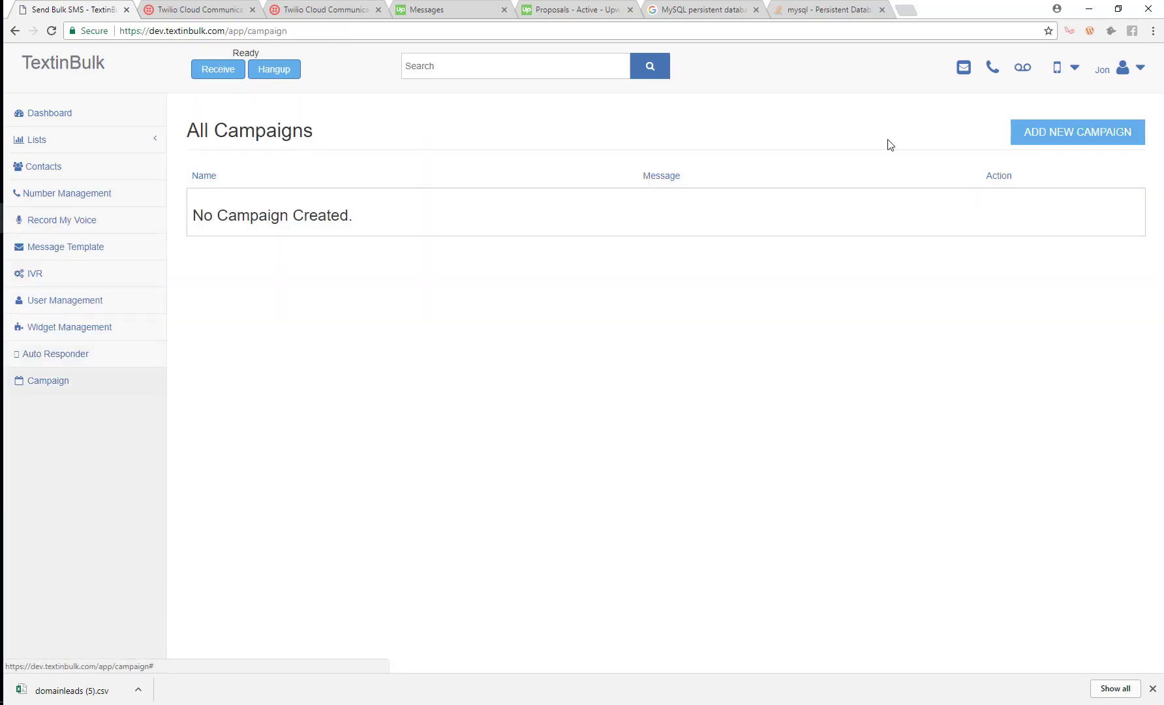
click(763, 79)
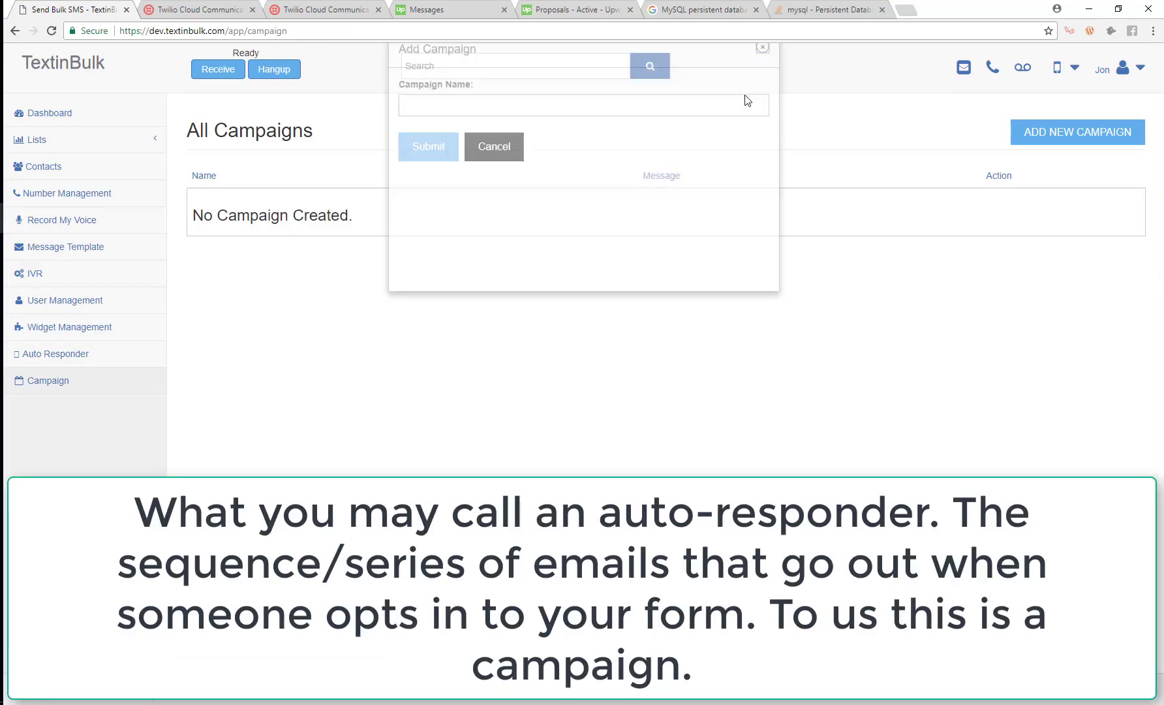
click(71, 358)
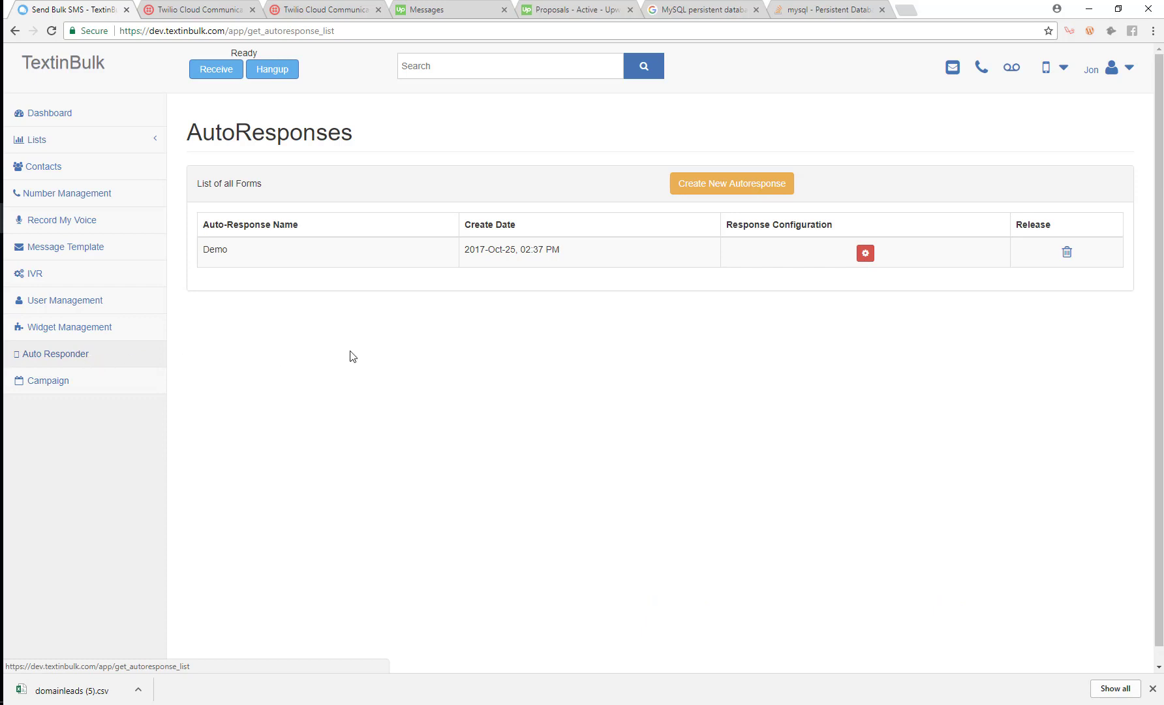
click(72, 355)
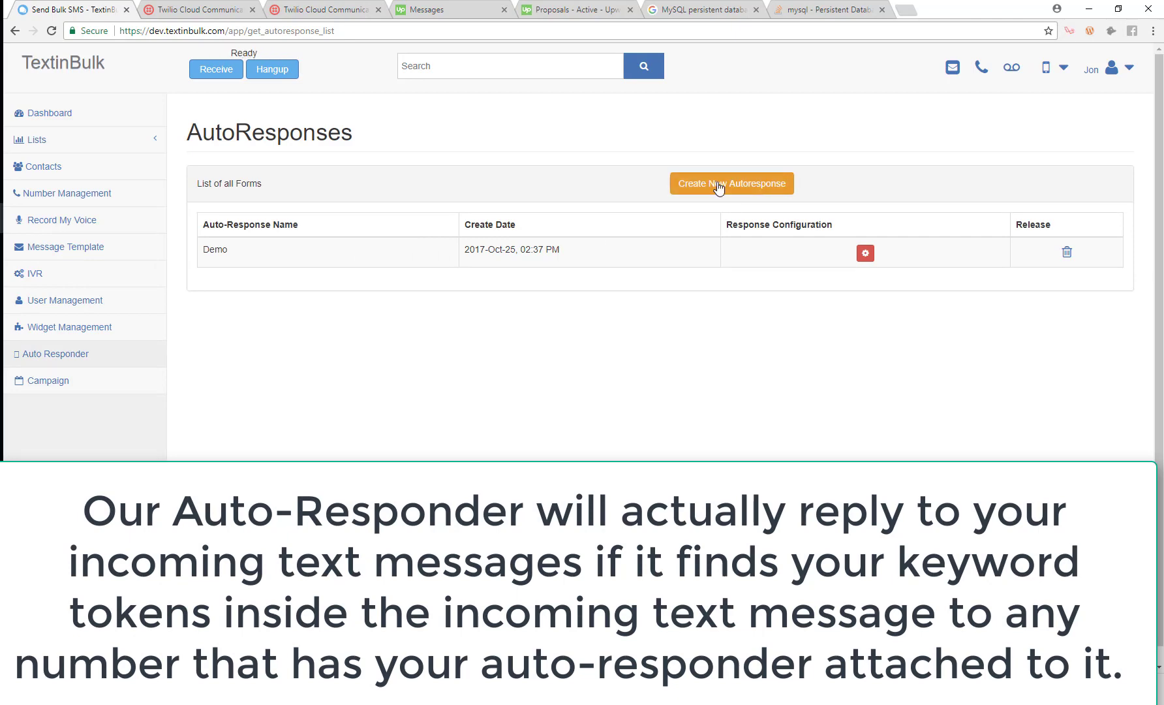
Open the Demo autoresponse's configuration and examine its keyword, no-response and default message sections.
click(864, 253)
scroll(351, 302, down, 1)
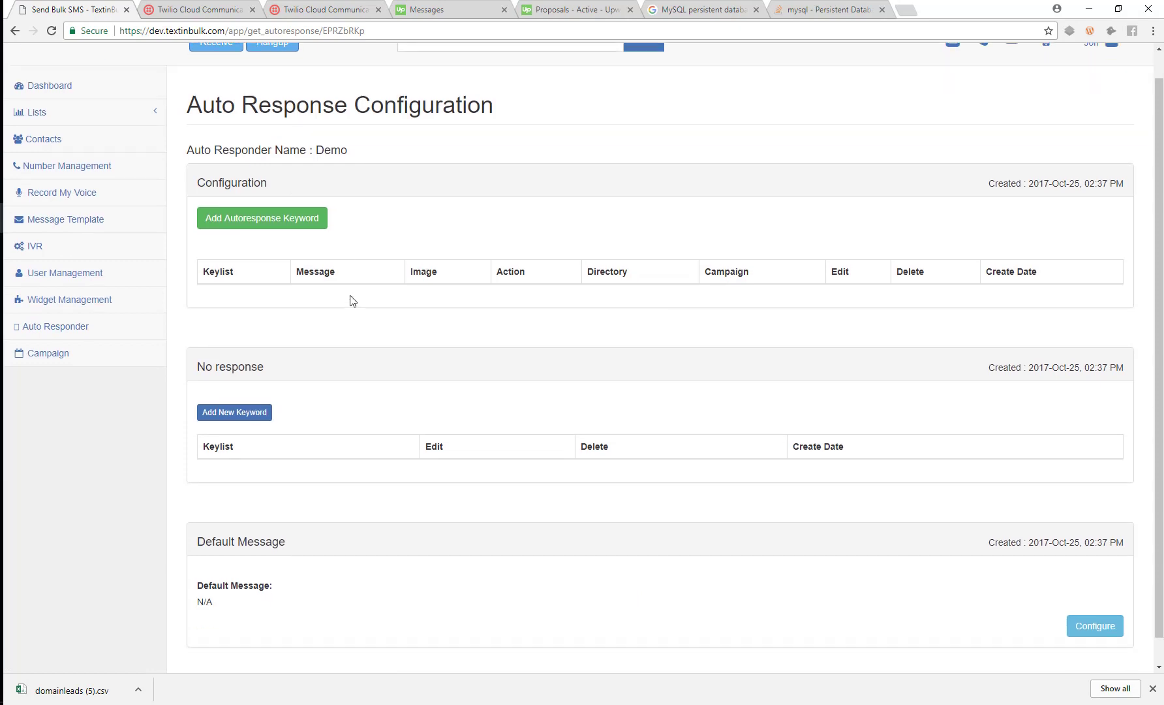
scroll(346, 169, up, 1)
scroll(560, 354, down, 1)
scroll(456, 313, up, 1)
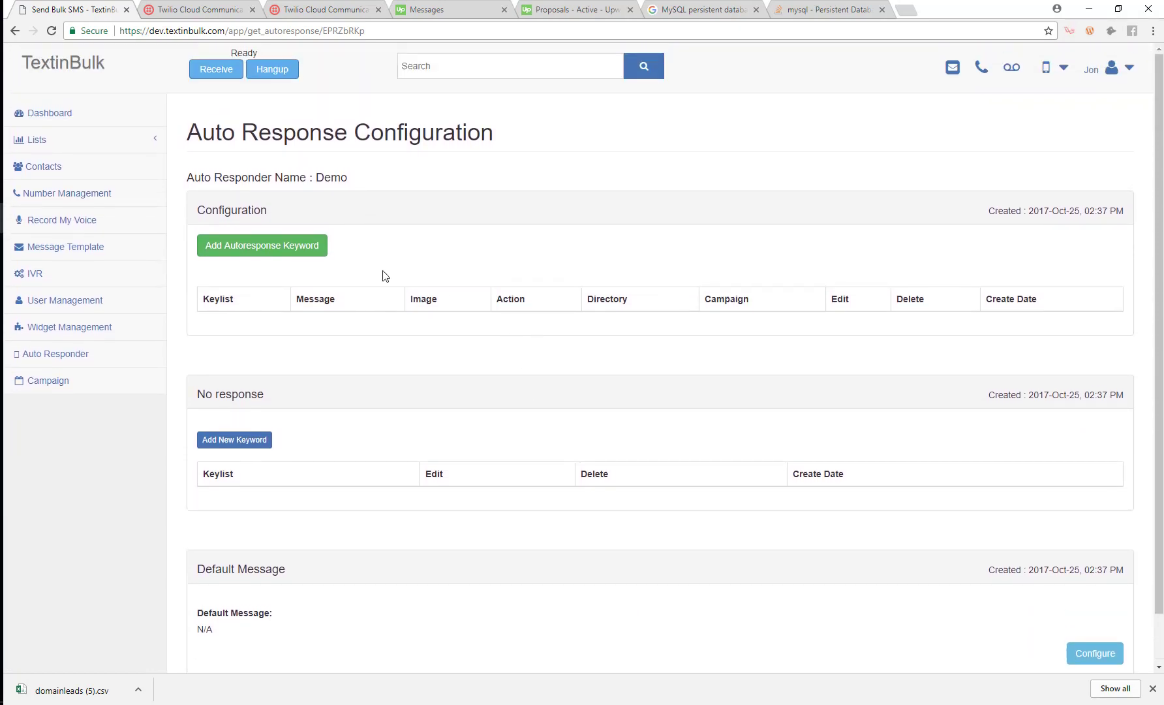
scroll(274, 170, down, 1)
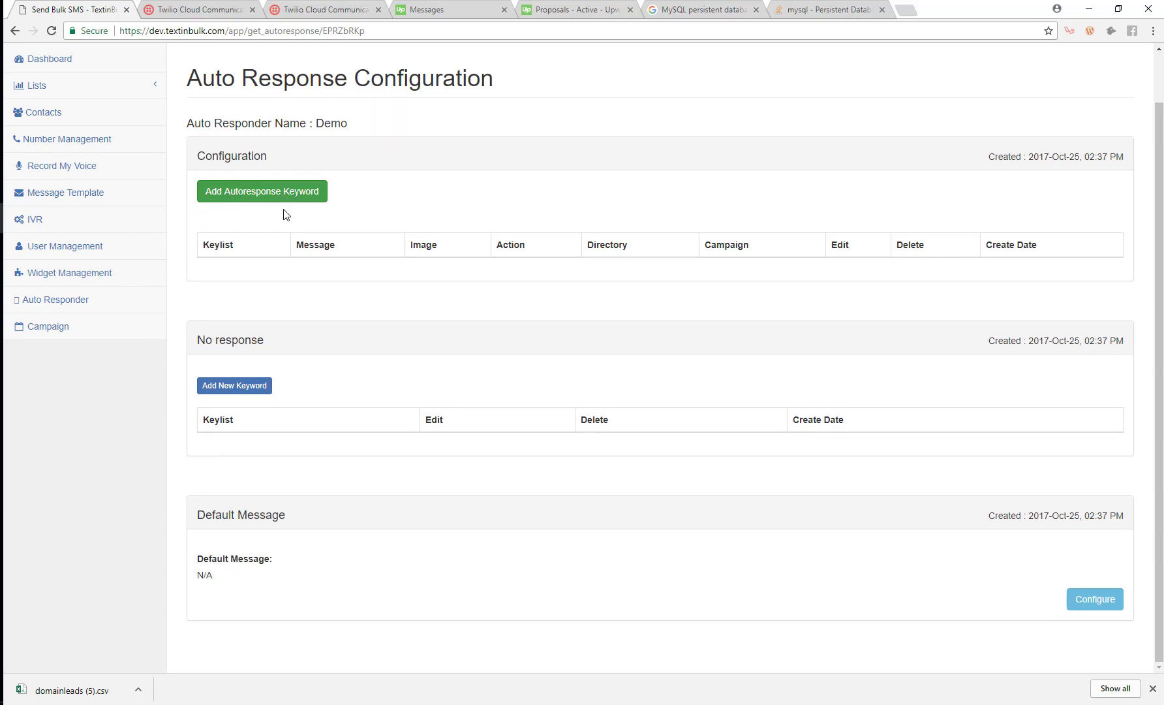
drag(197, 340, 212, 341)
drag(295, 516, 374, 521)
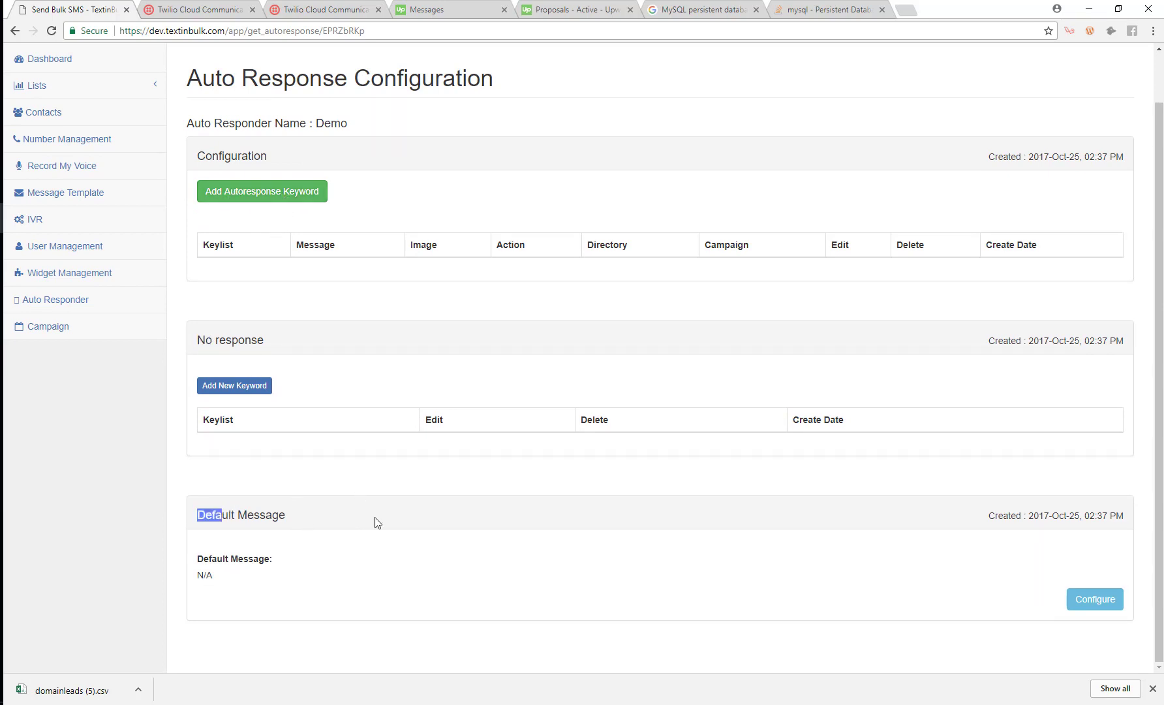
Set the default message to "It will take me a minute or two to get back to you." and save it.
click(1087, 599)
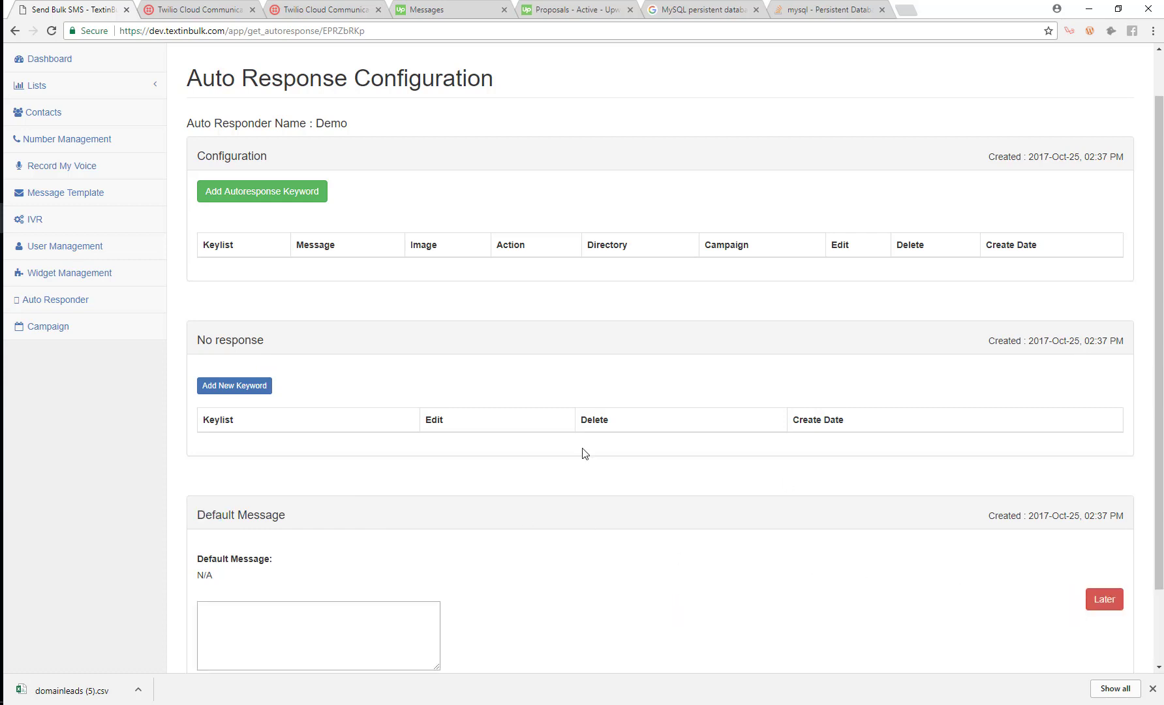
scroll(348, 493, down, 2)
click(326, 553)
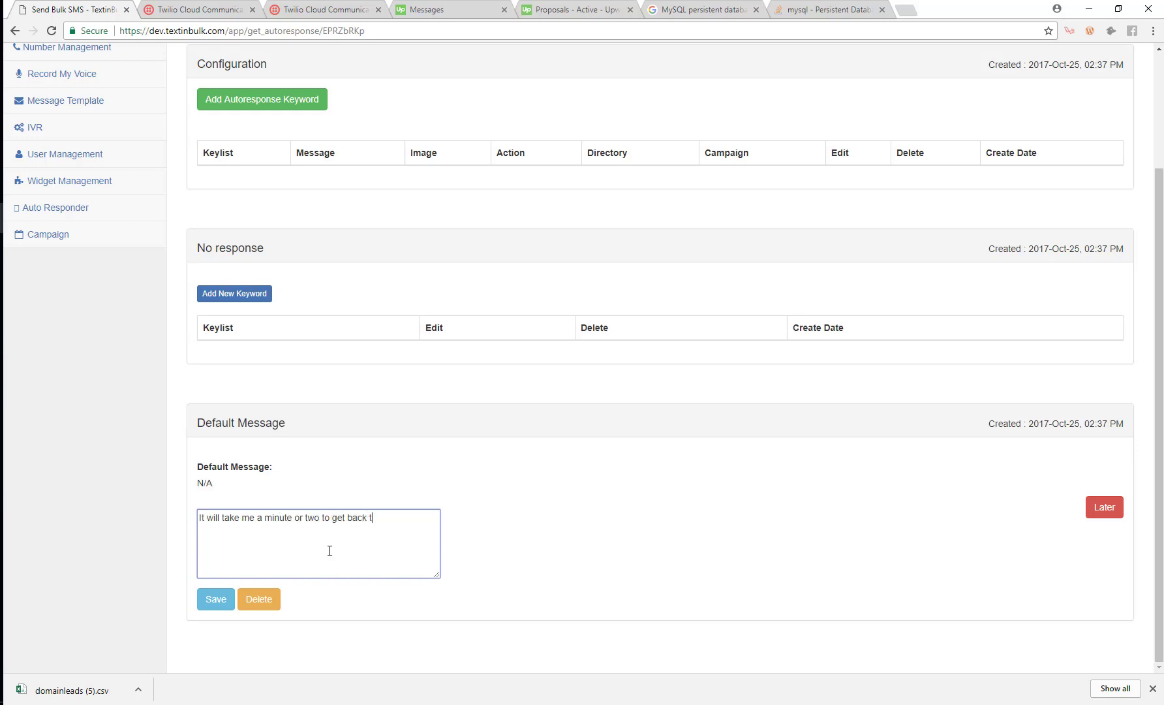
click(220, 602)
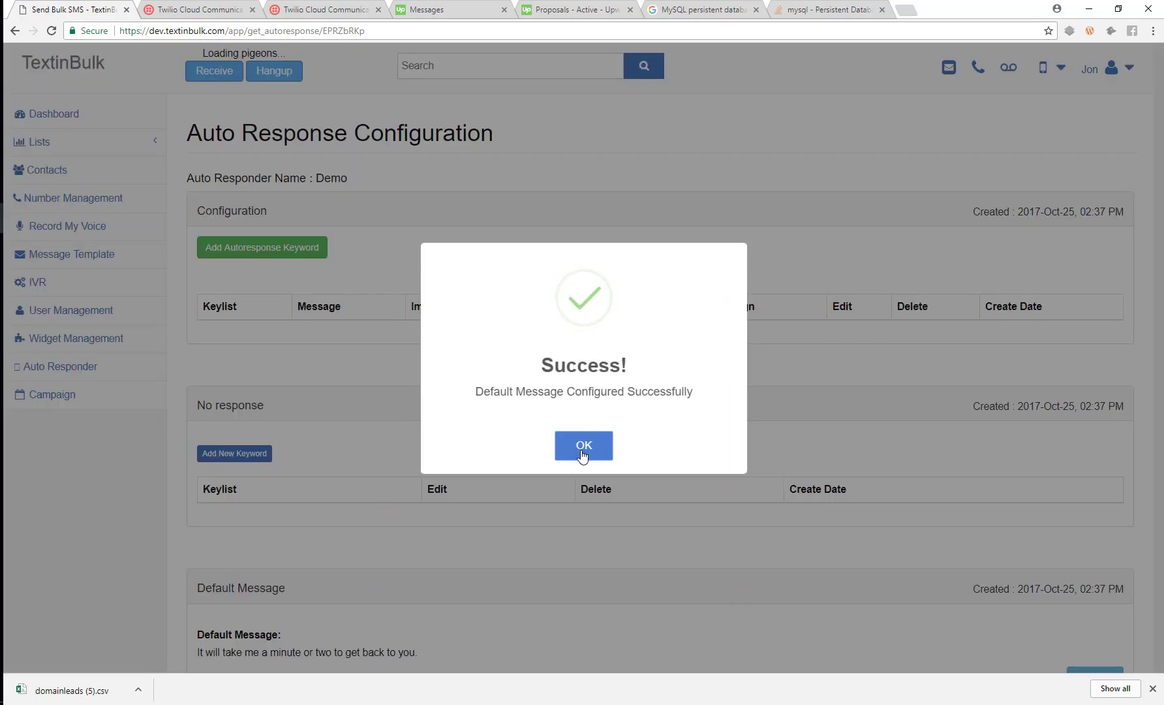
click(583, 442)
scroll(413, 573, down, 1)
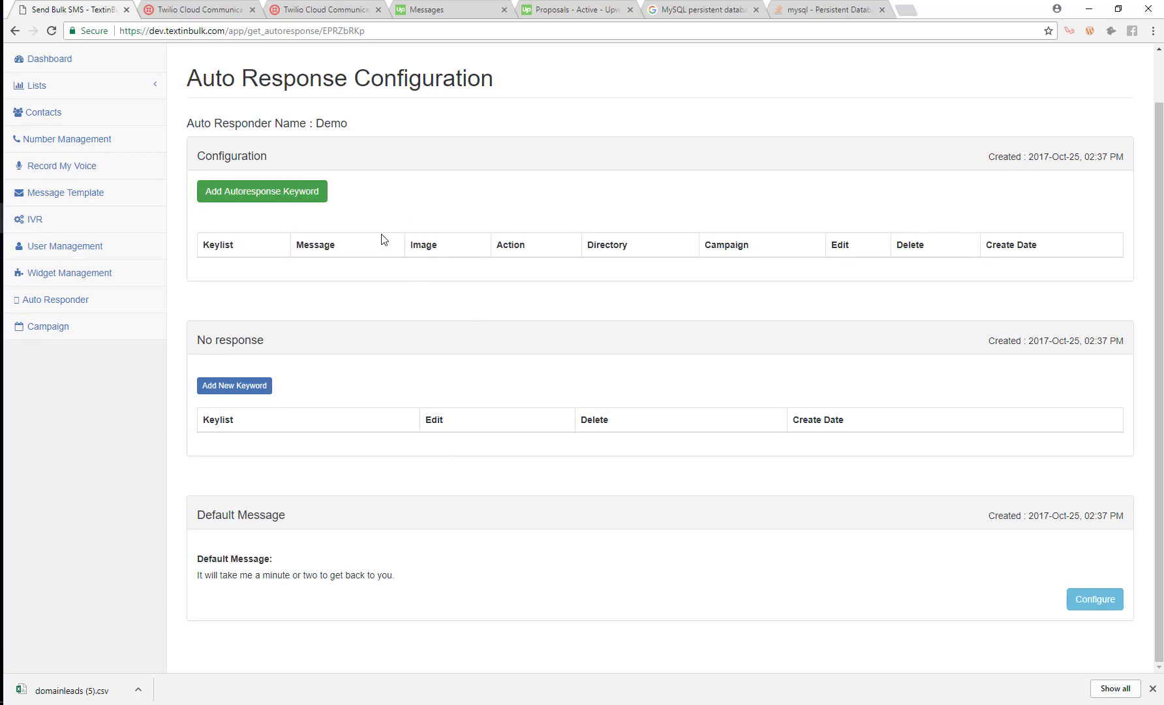
drag(406, 580, 193, 580)
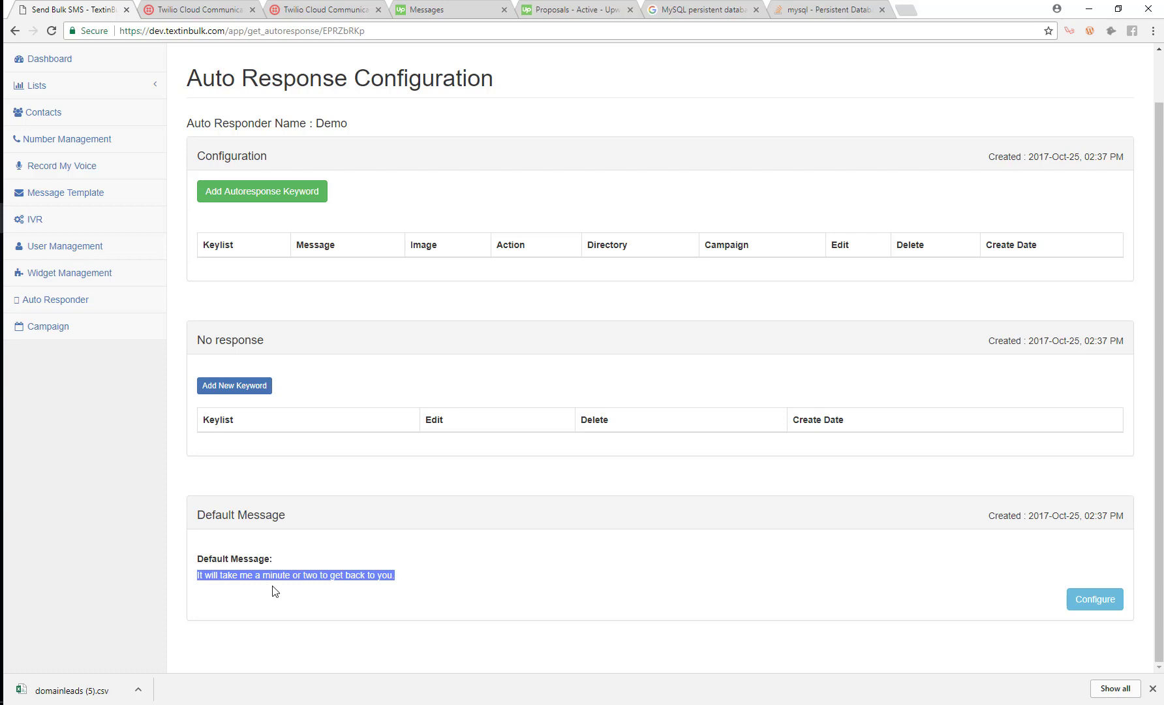
click(503, 539)
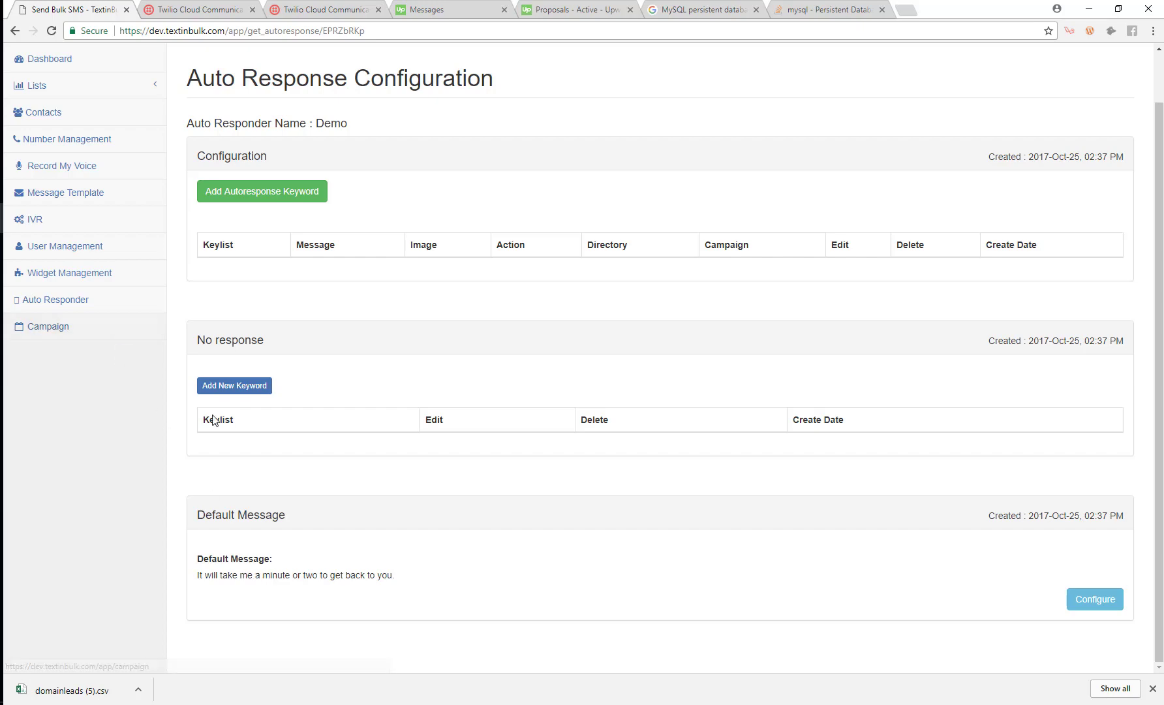
Start a new autoresponse keyword entry with the keywords "who is this", "what is your name", "who am I speaking" and "who are you".
click(243, 193)
click(459, 135)
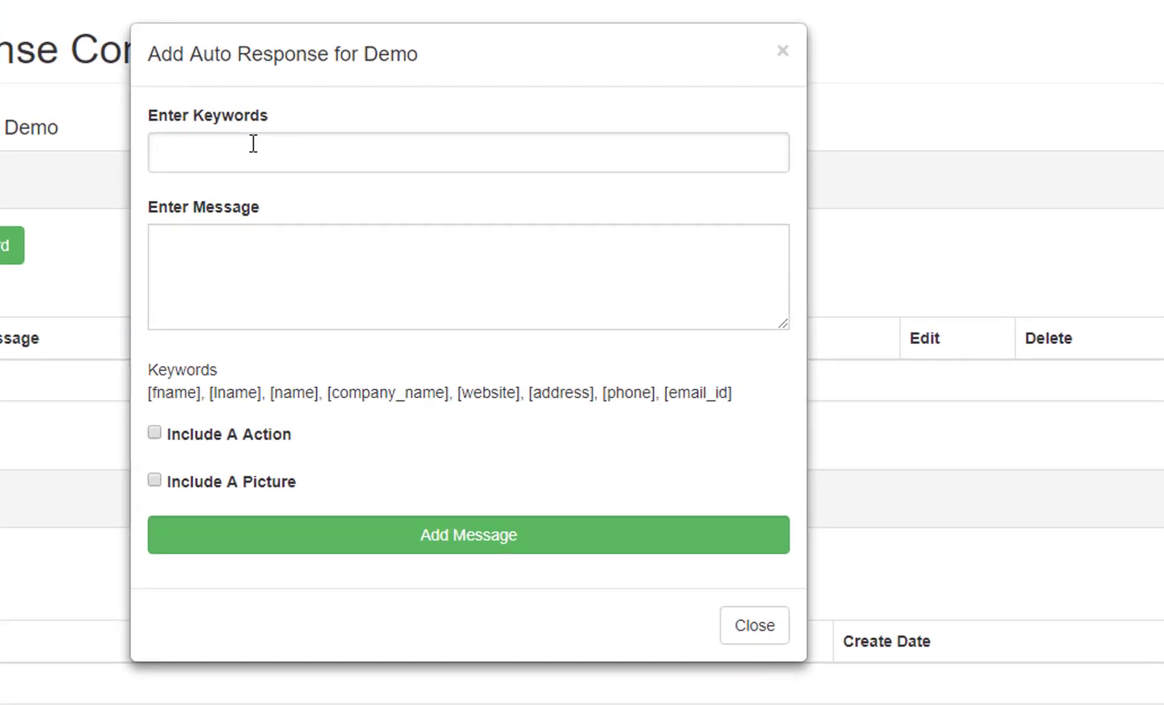
text(who is this)
key(Return)
text(what is your name)
key(Return)
text(who am I speaking)
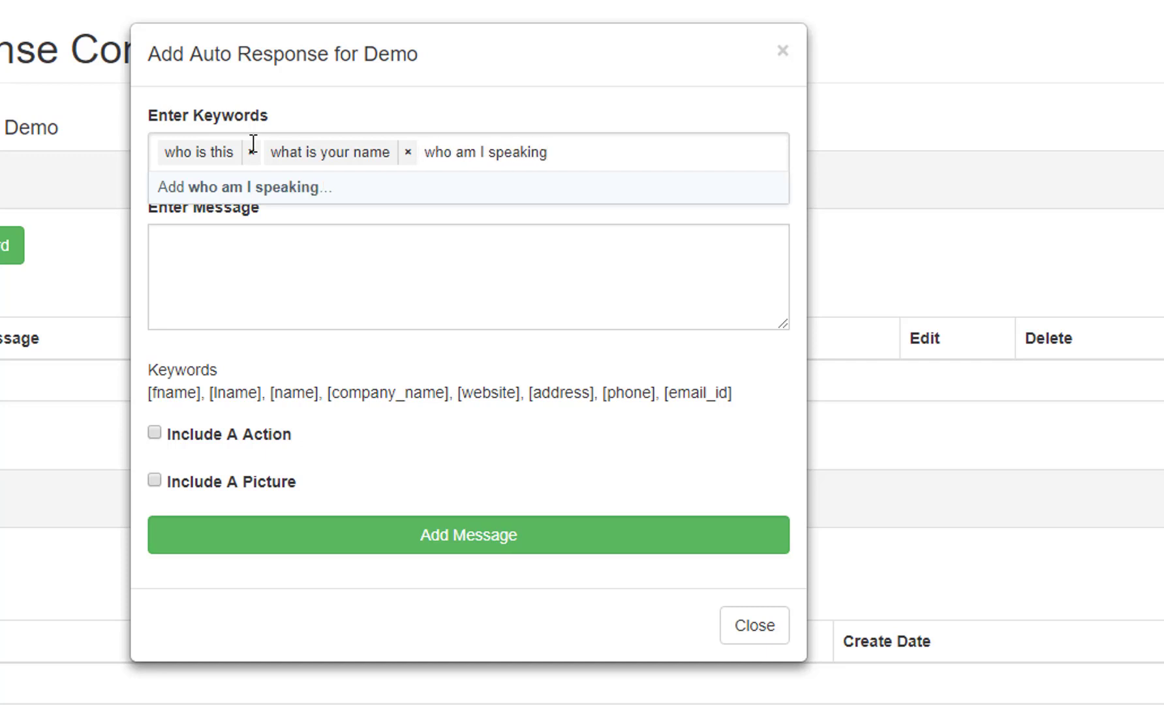
key(Return)
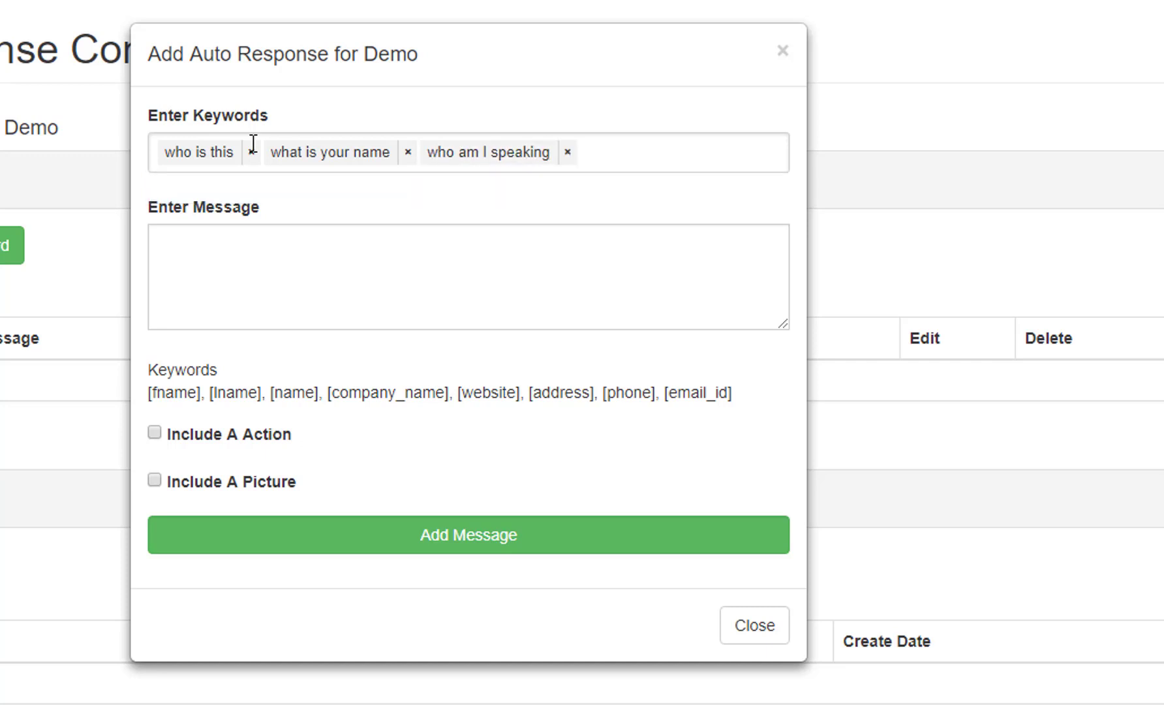
text(who are you)
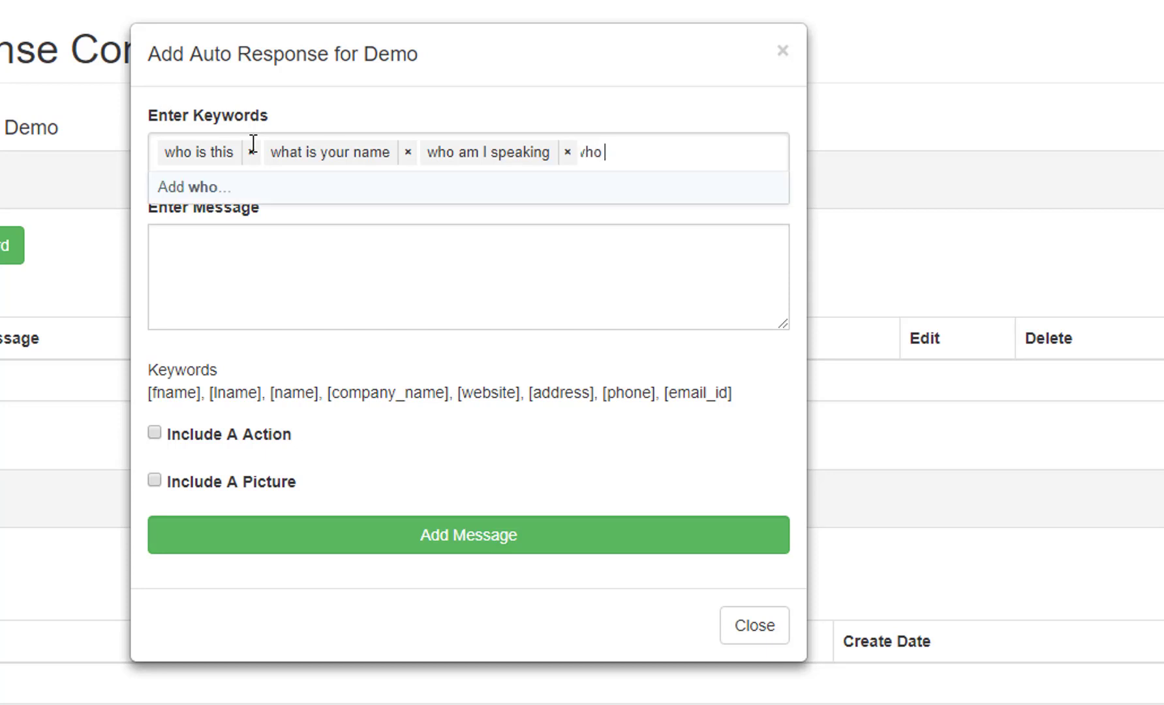
key(Return)
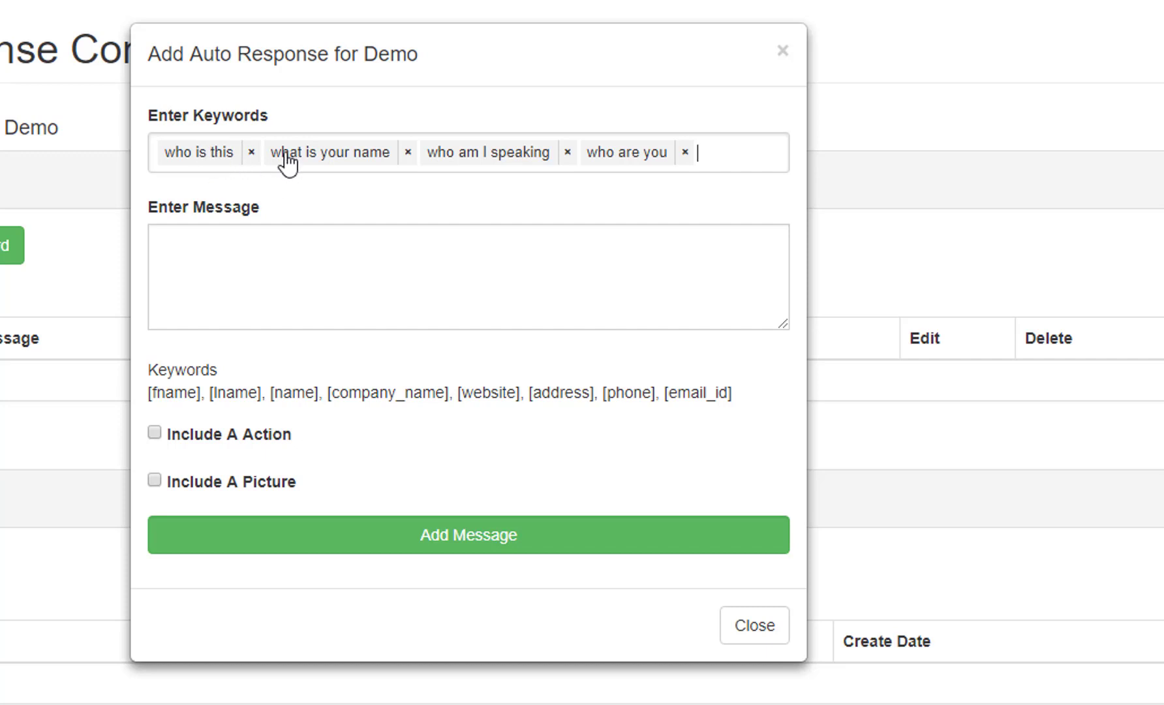
Write a reply message that gives the sender's first name, followed by "How are you today [fname]?".
click(248, 247)
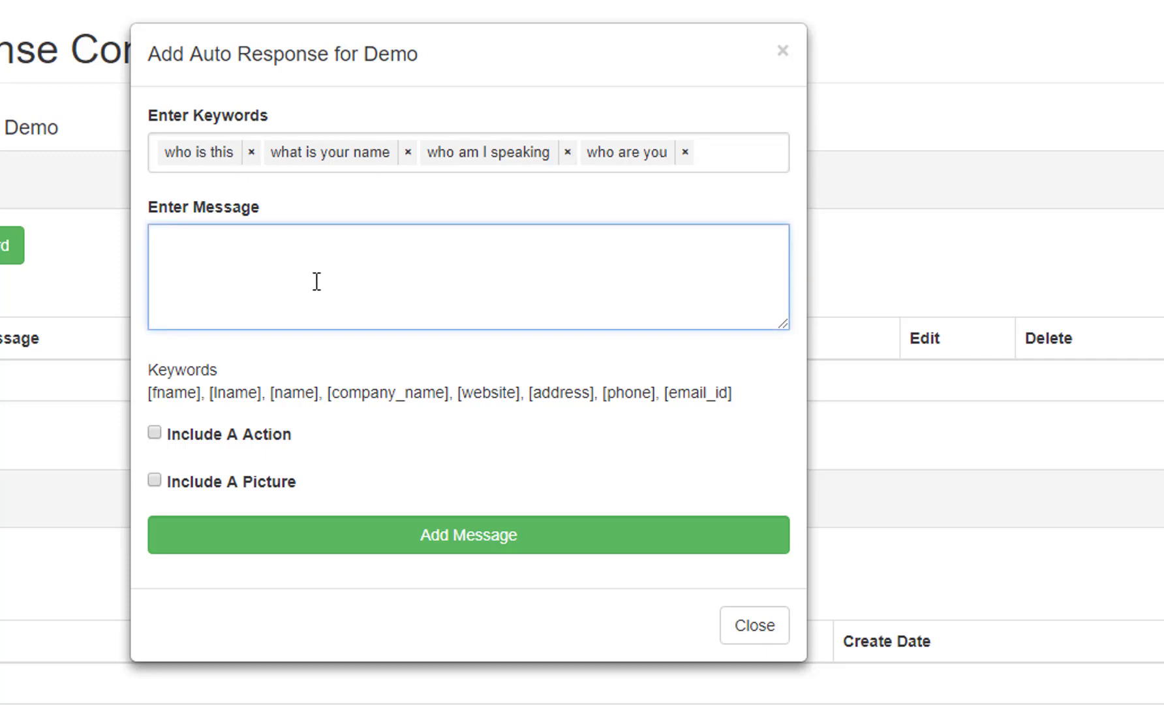
text(This is Jon. How are you today)
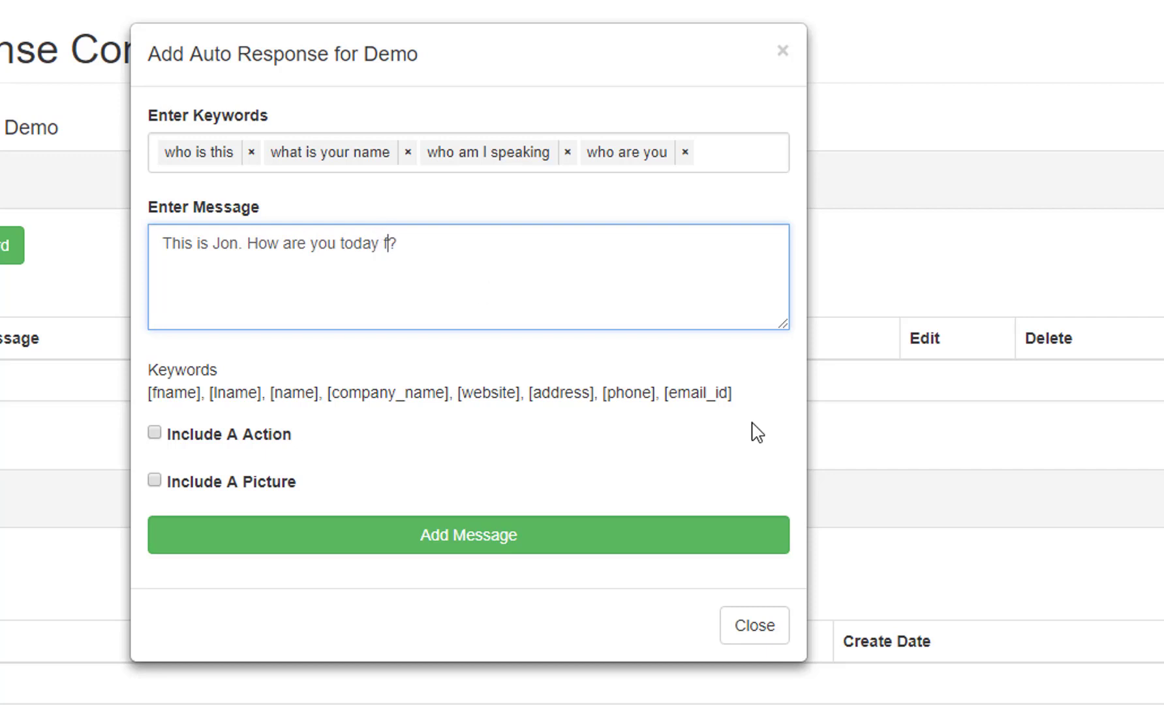
text([fname])
Include a Copy action to the Demo list and save the auto response.
click(154, 433)
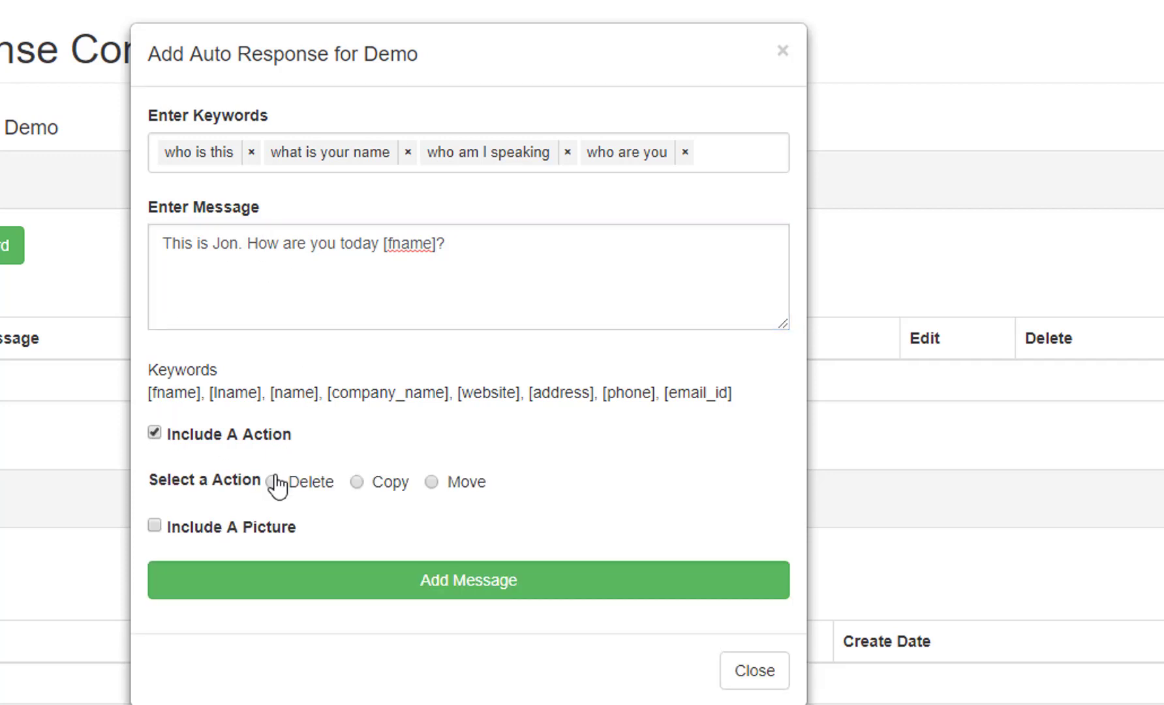
click(357, 481)
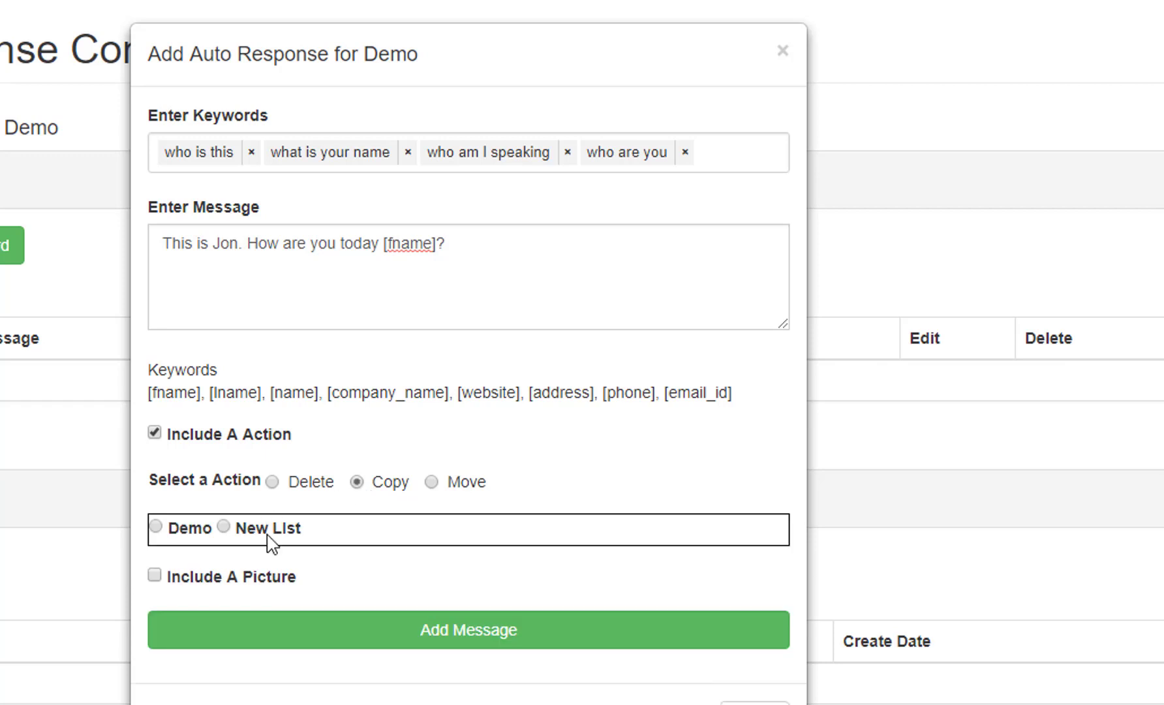
click(430, 481)
click(156, 528)
click(403, 640)
click(563, 645)
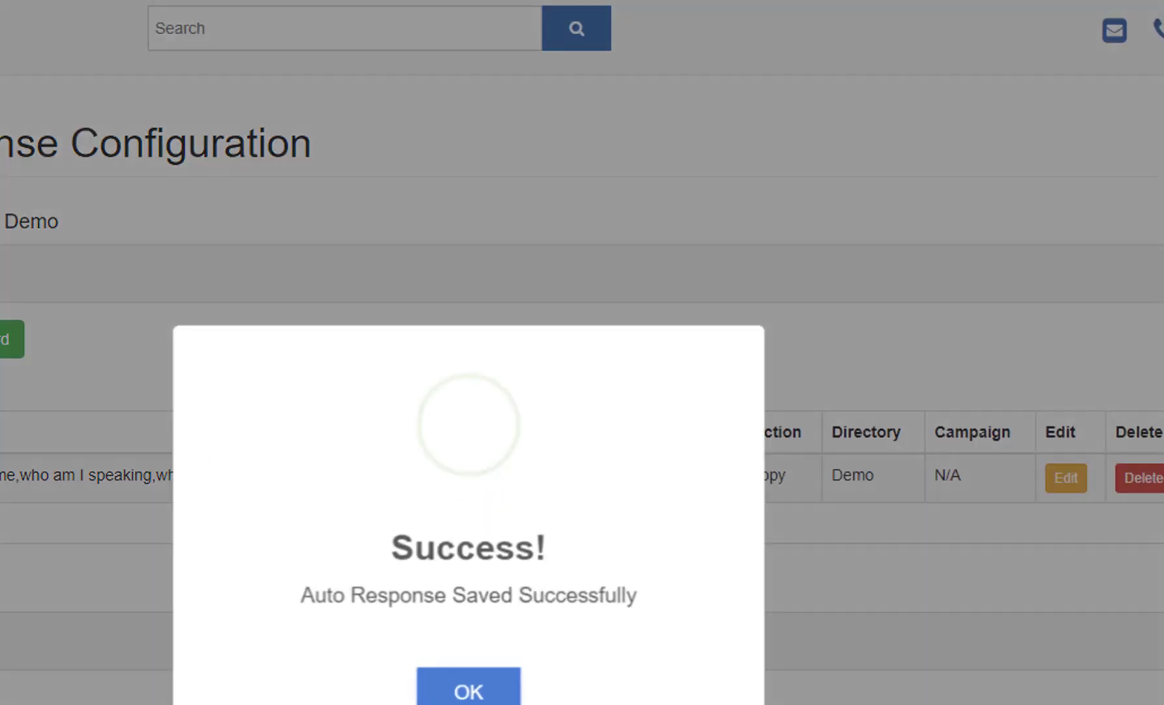
click(469, 684)
Start another autoresponse keyword entry with the keywords "cost", "price", "any fee" and "the fee".
click(12, 339)
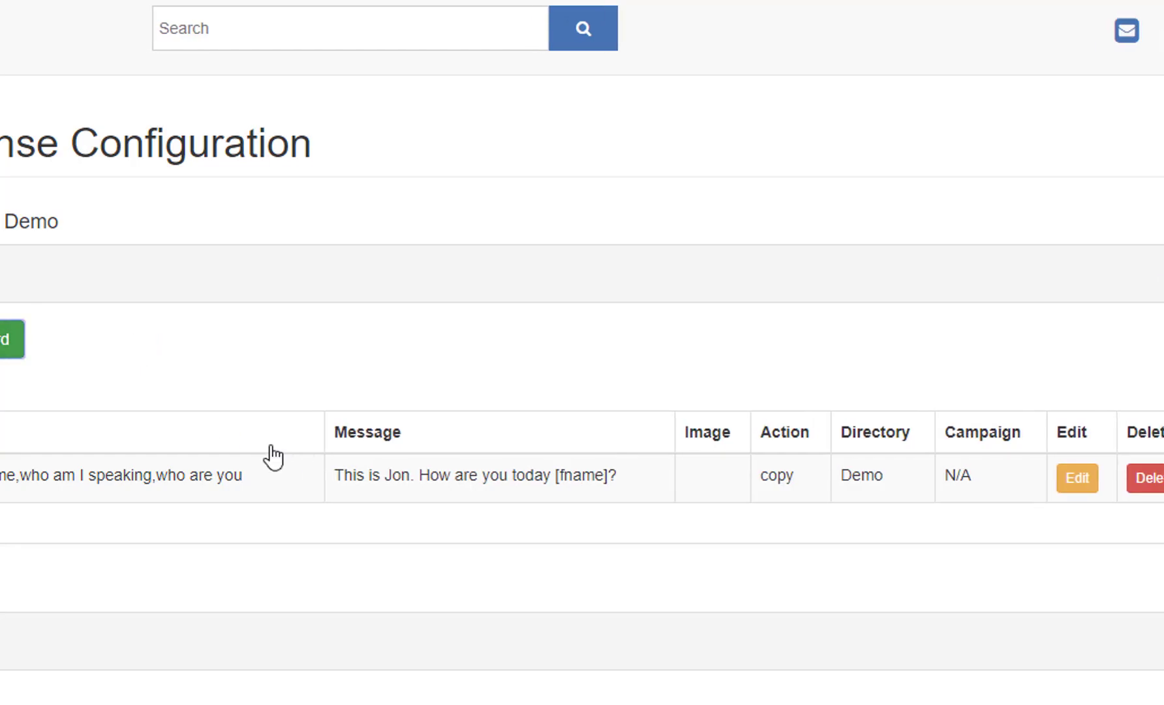
click(264, 168)
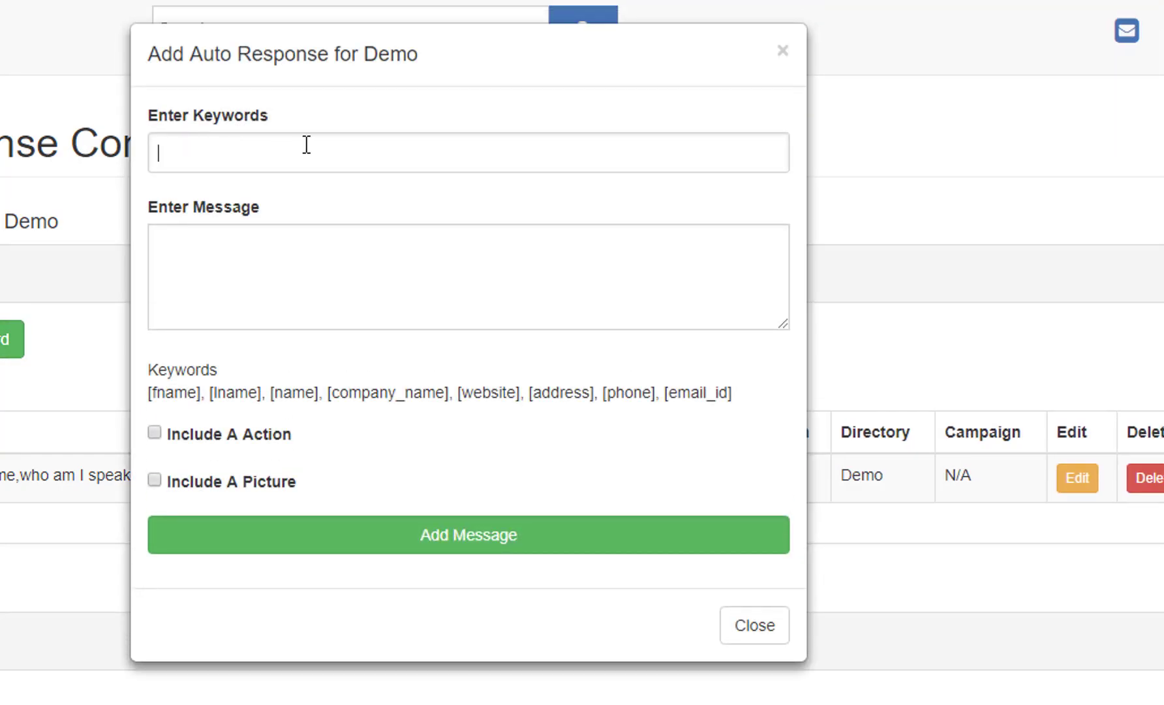
text(cost)
key(Return)
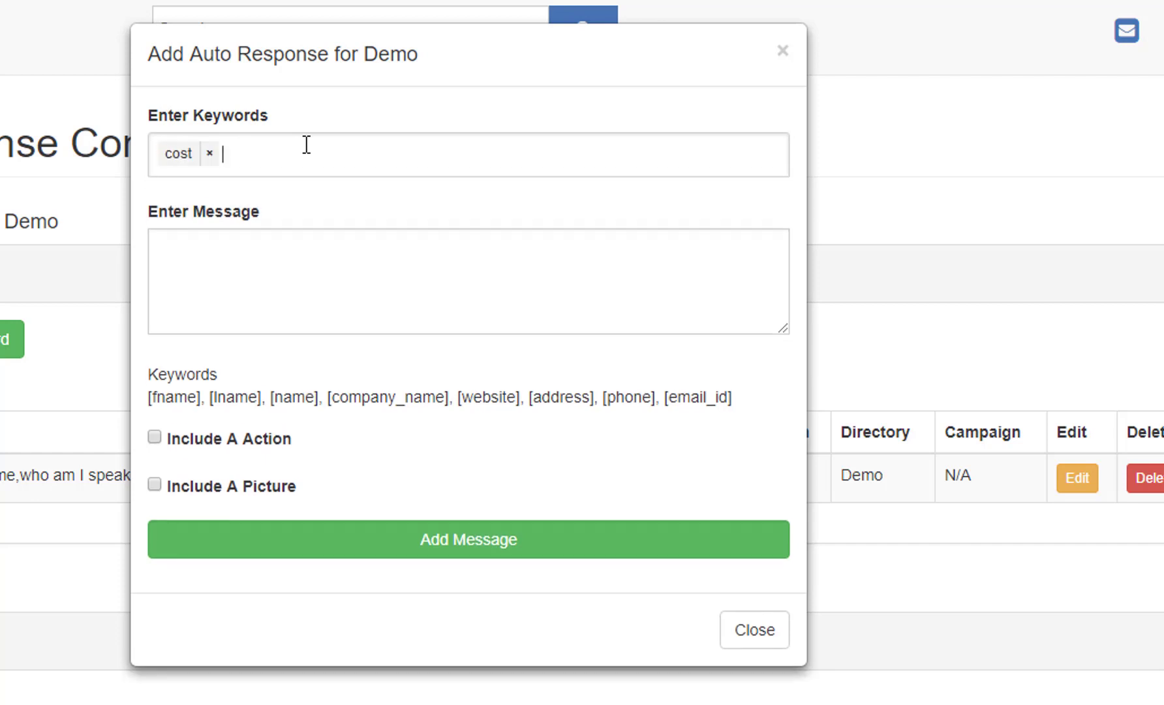
text(price)
key(Return)
text(fee)
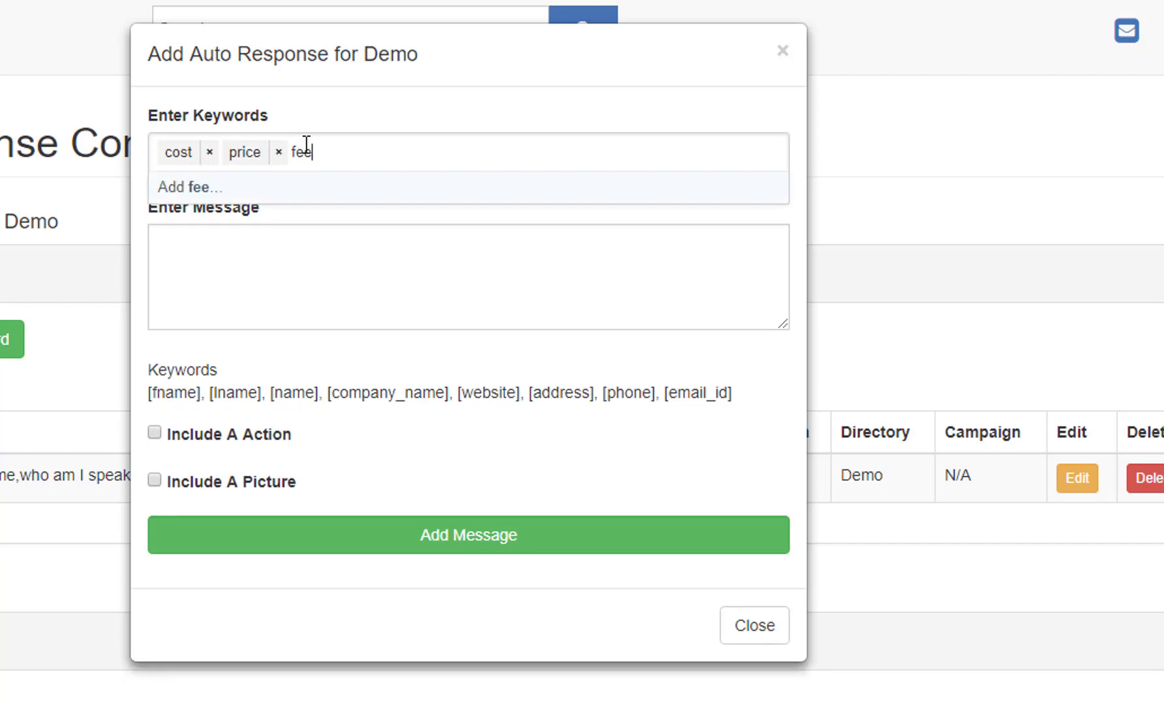
key(BackSpace)
key(BackSpace)
text(any)
text(ee)
key(Return)
text(the fee)
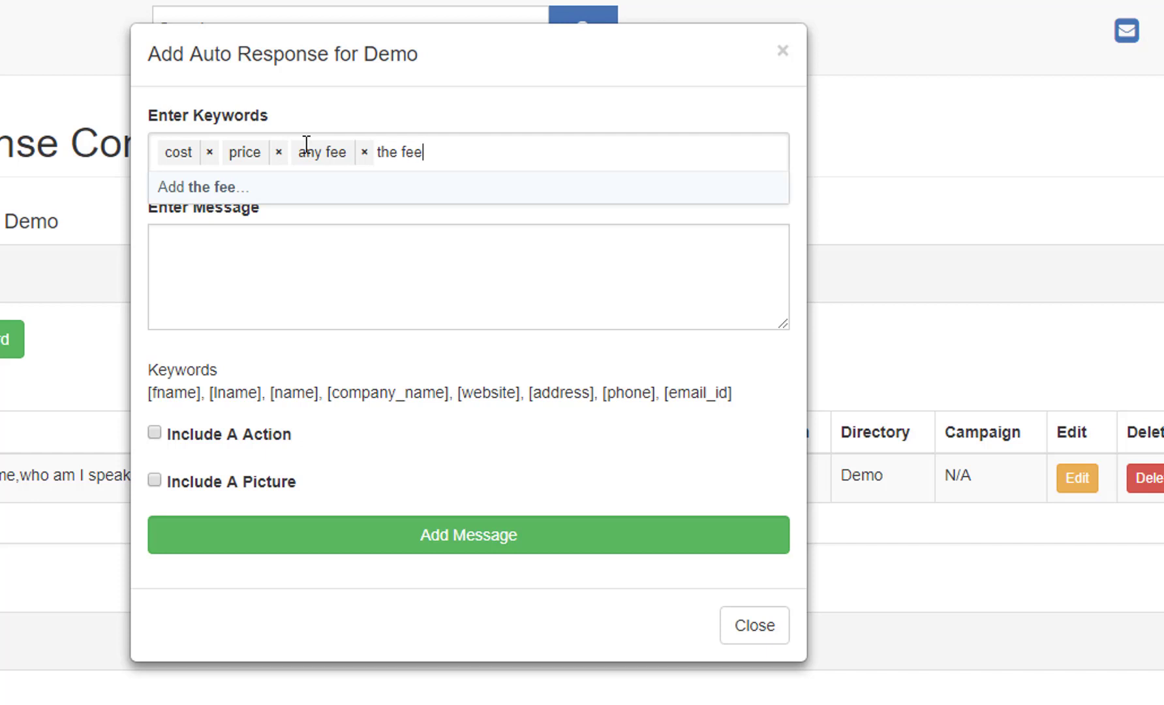
key(Return)
Enter the reply "You can get started for free and there are paid plans from $10,$47,$97 a month." and save the auto response.
key(Tab)
text(Th)
key(BackSpace)
key(BackSpace)
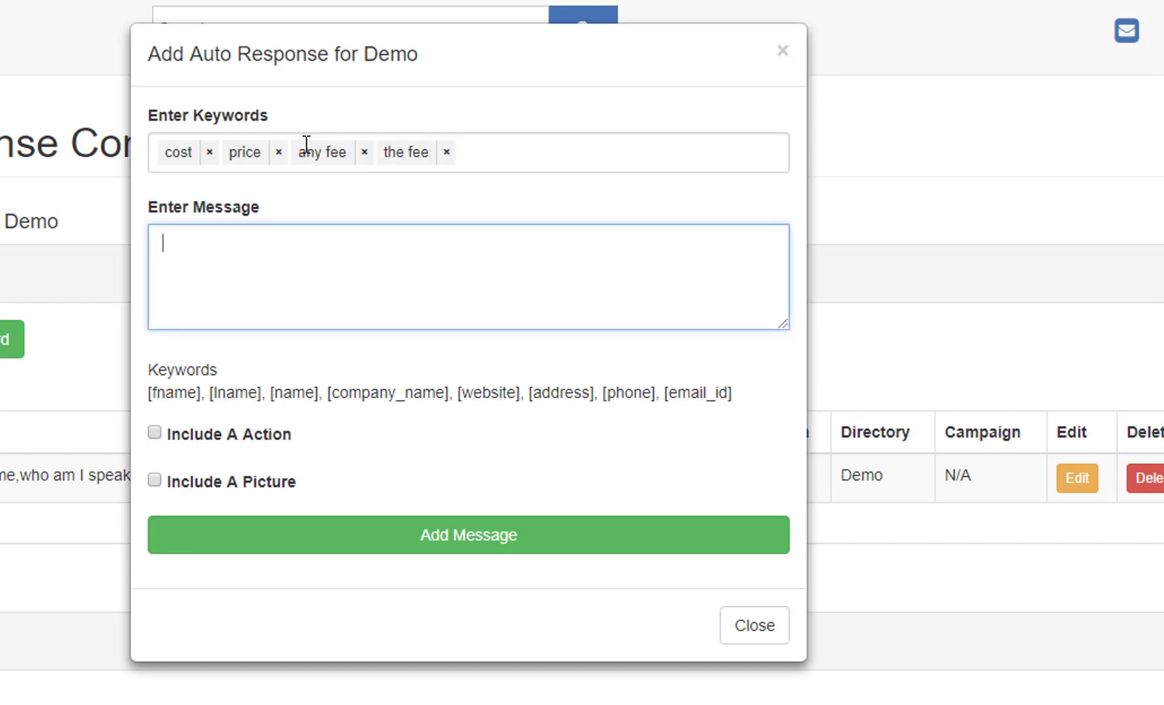
text(You can get s)
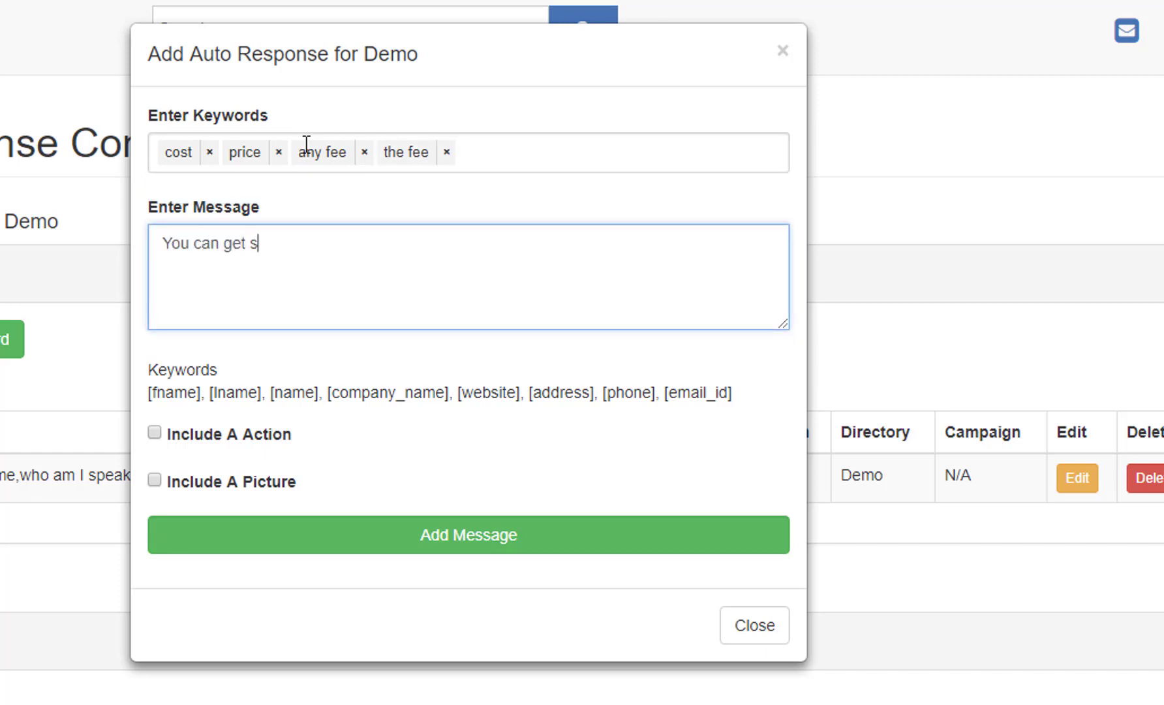
text(tarted for free and th)
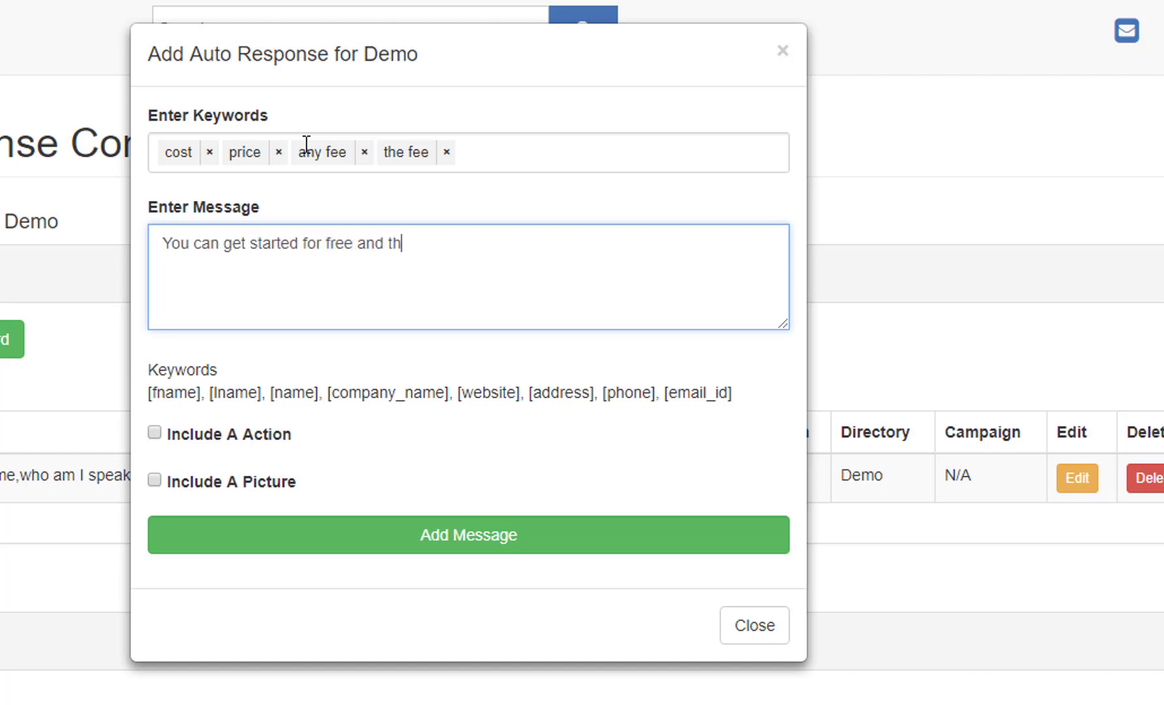
text(ere are paid plan)
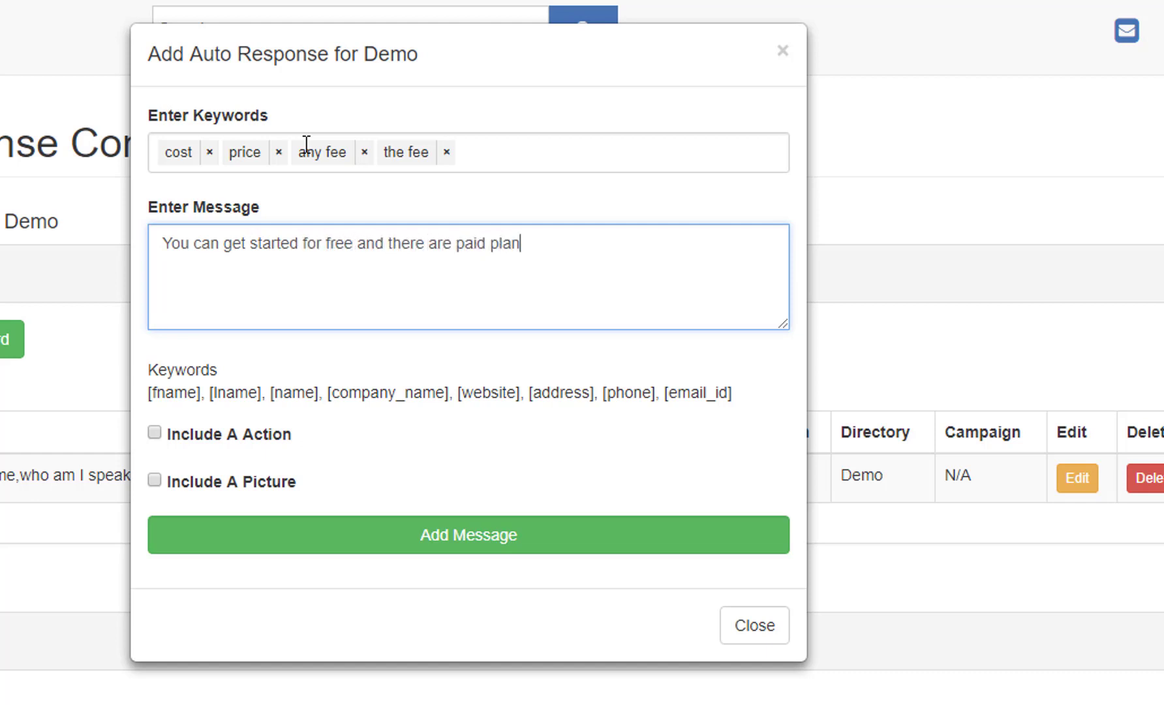
text(s from $10,$47,)
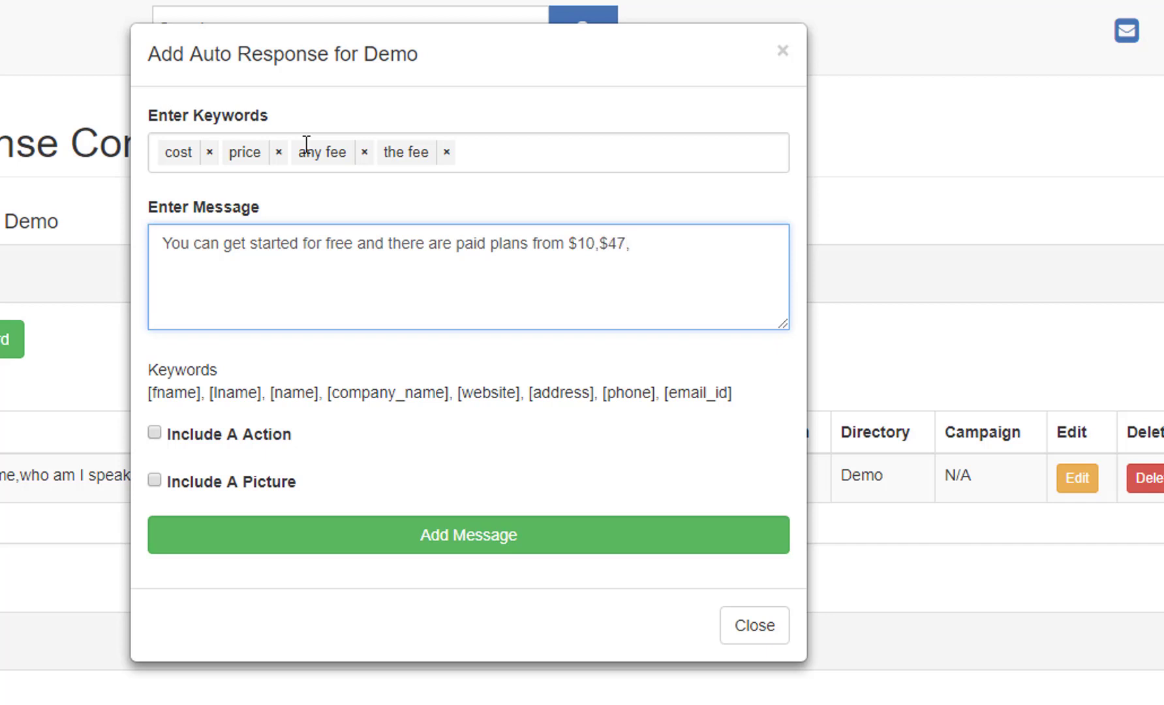
text($97 a month.)
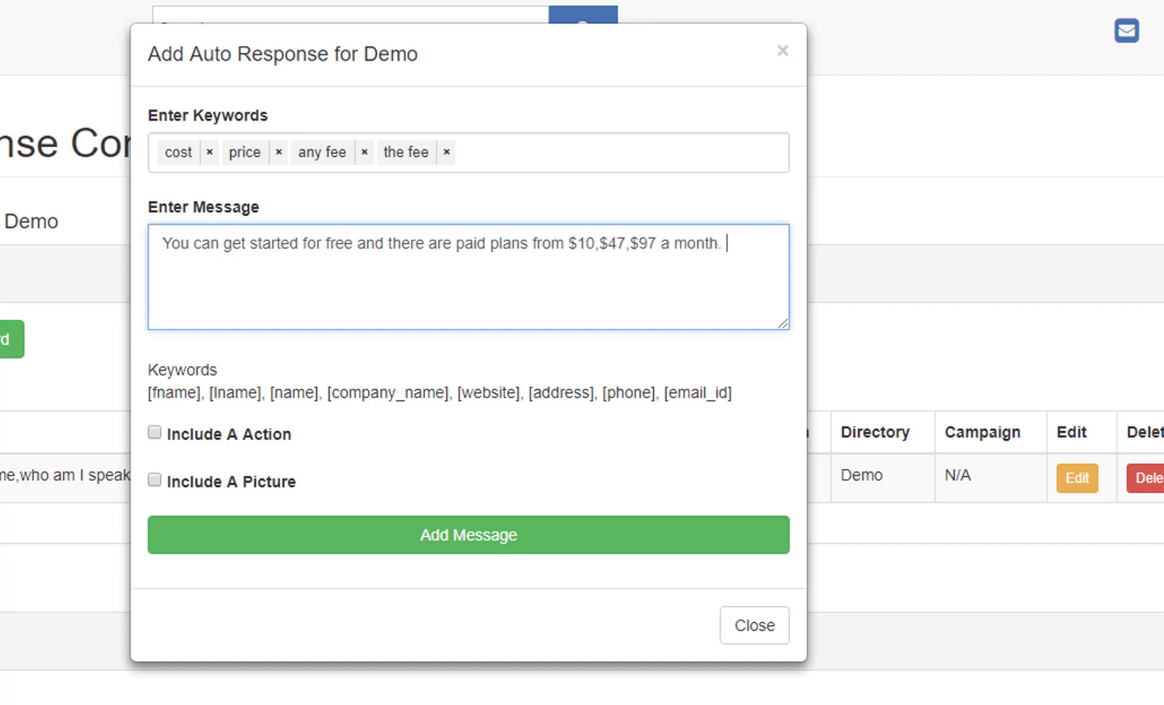
click(207, 434)
click(437, 585)
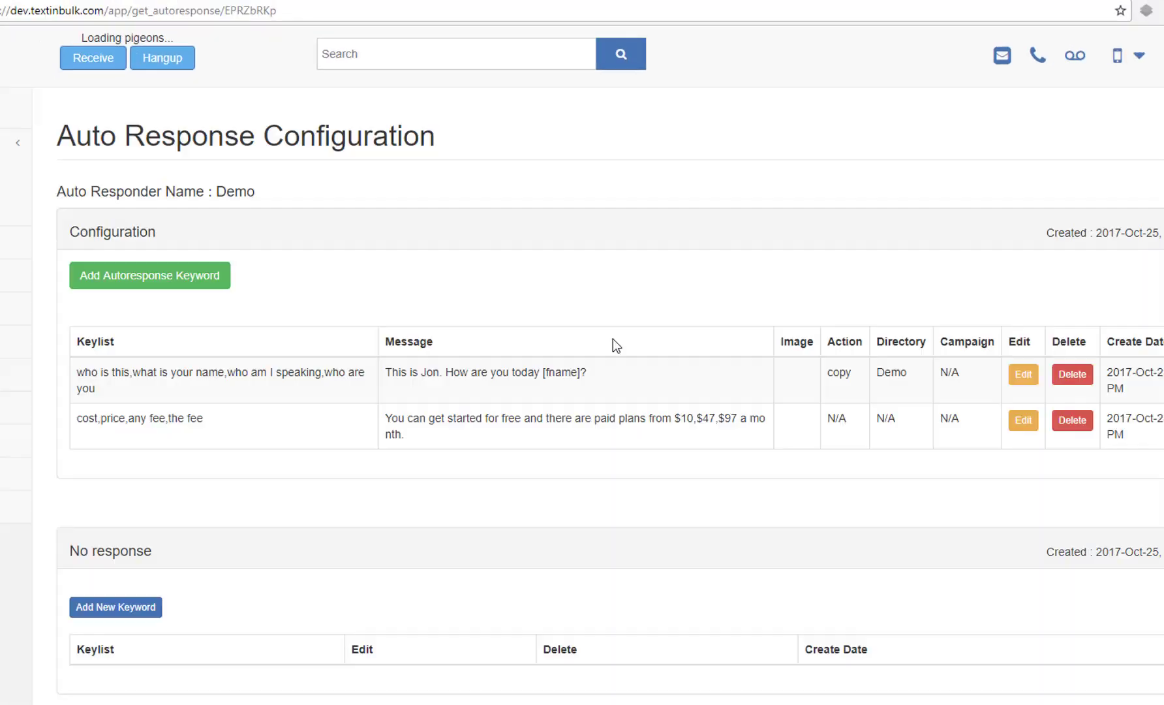
click(587, 447)
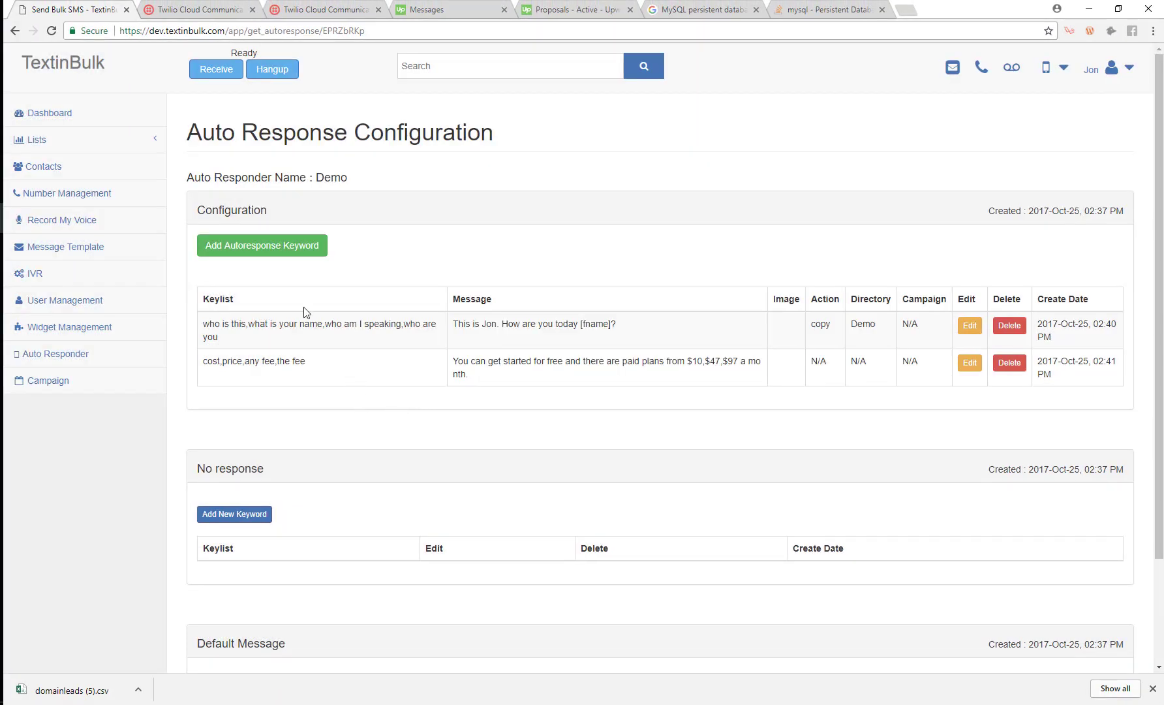
Add the no-reply keyword "fuck" to the Demo auto-responder's no-response list and save it.
click(207, 515)
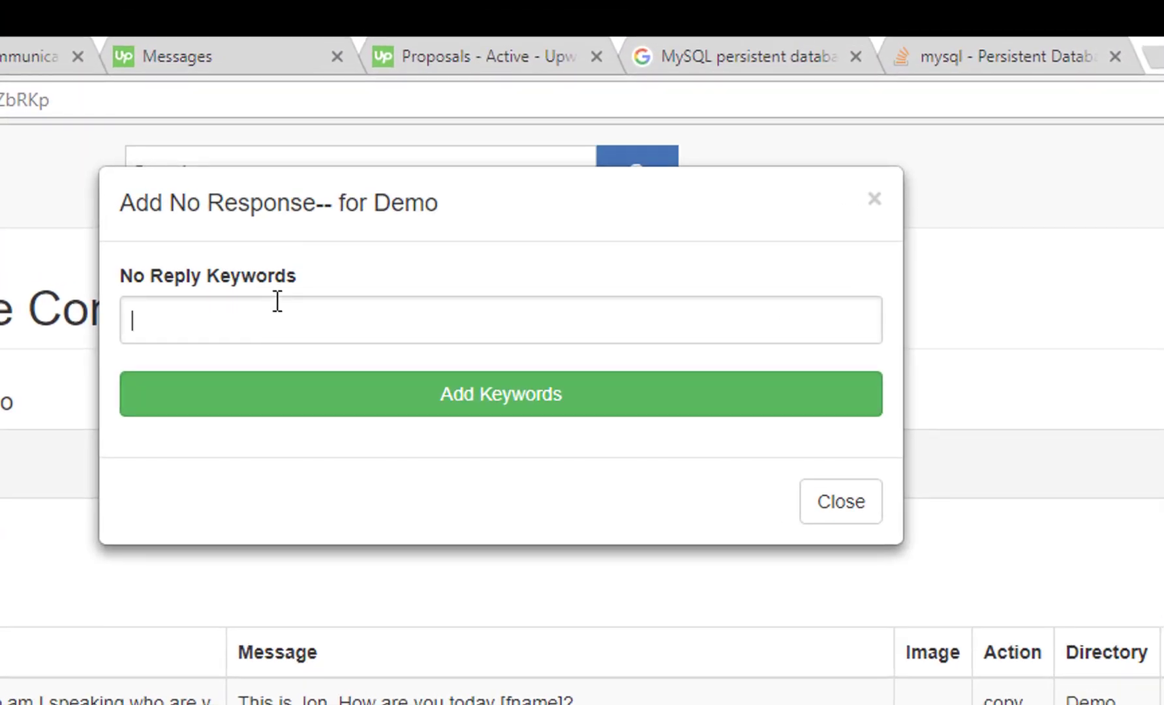
text(fuck)
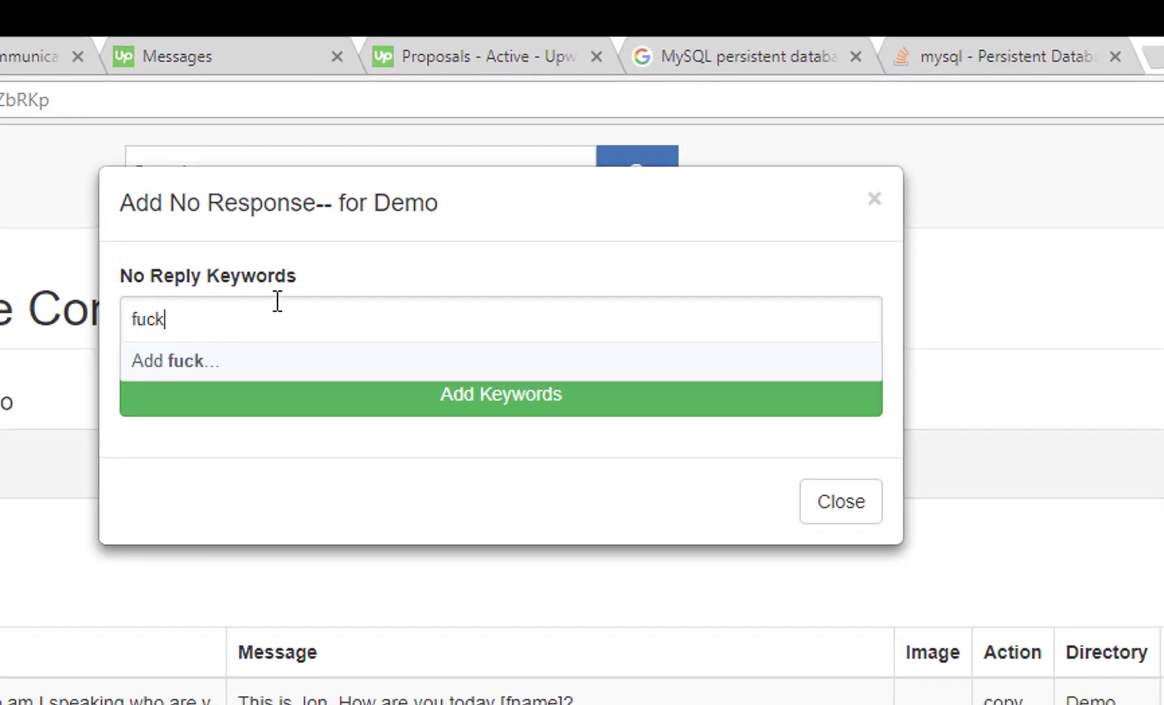
key(Return)
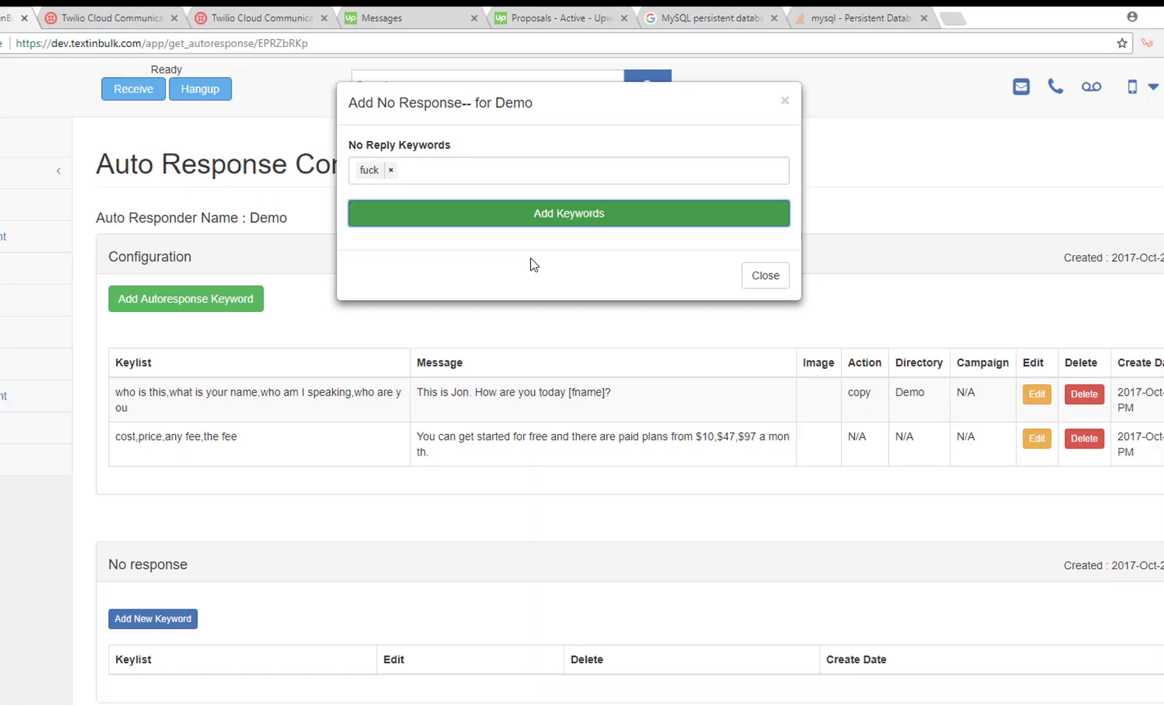
click(478, 393)
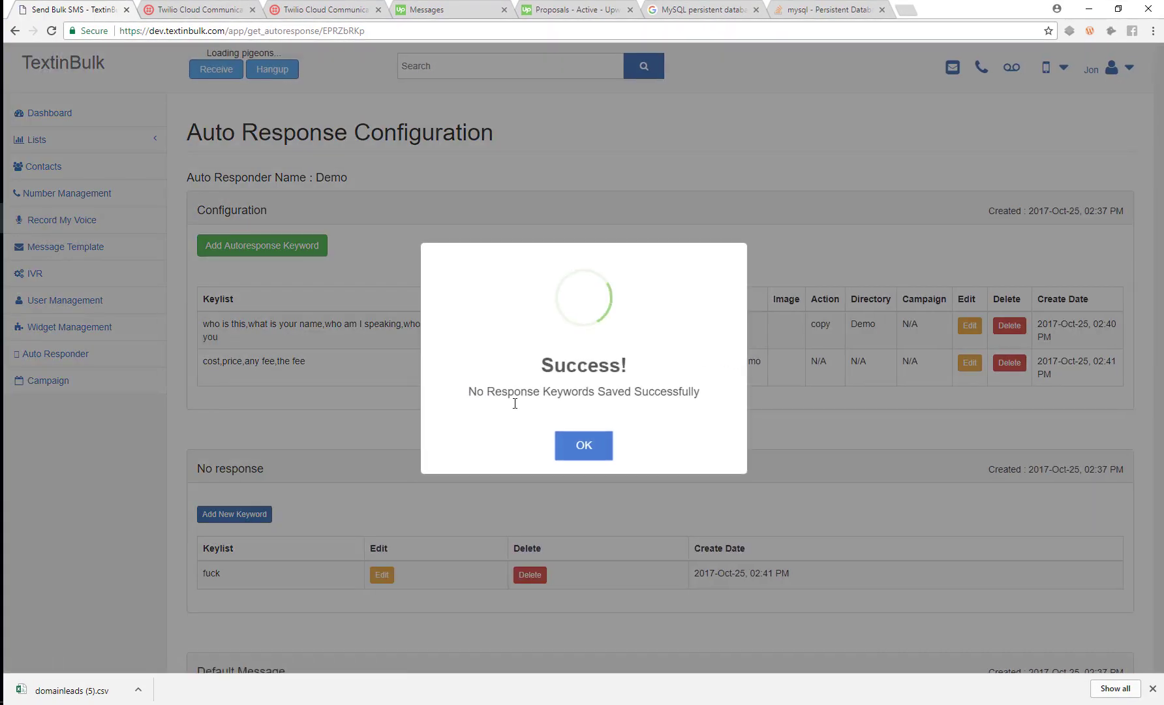
click(582, 445)
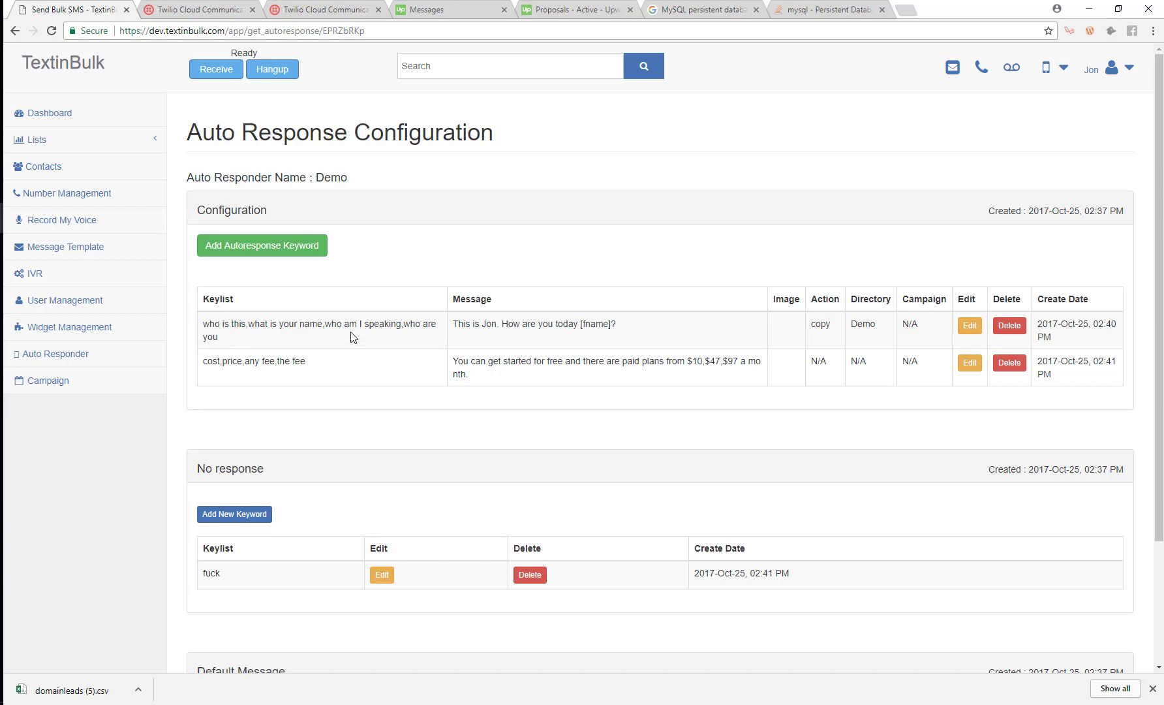
Review the Demo auto-responder's keyword replies, no-response keyword and default message.
scroll(303, 340, down, 2)
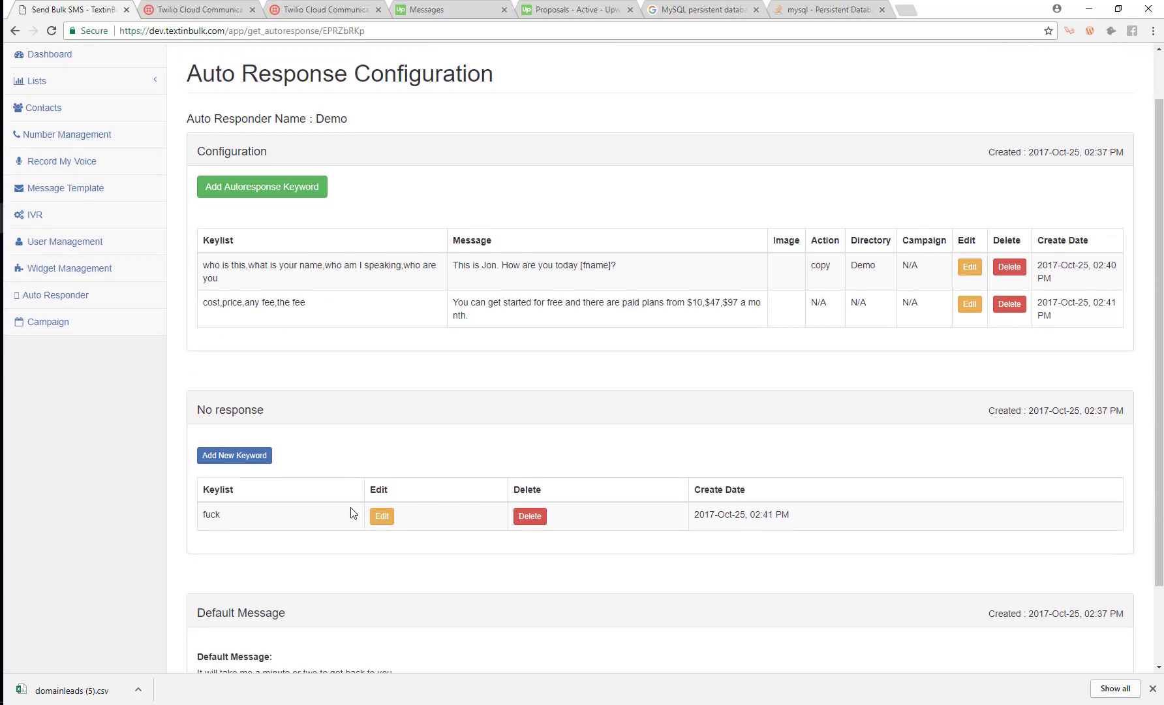
double_click(209, 419)
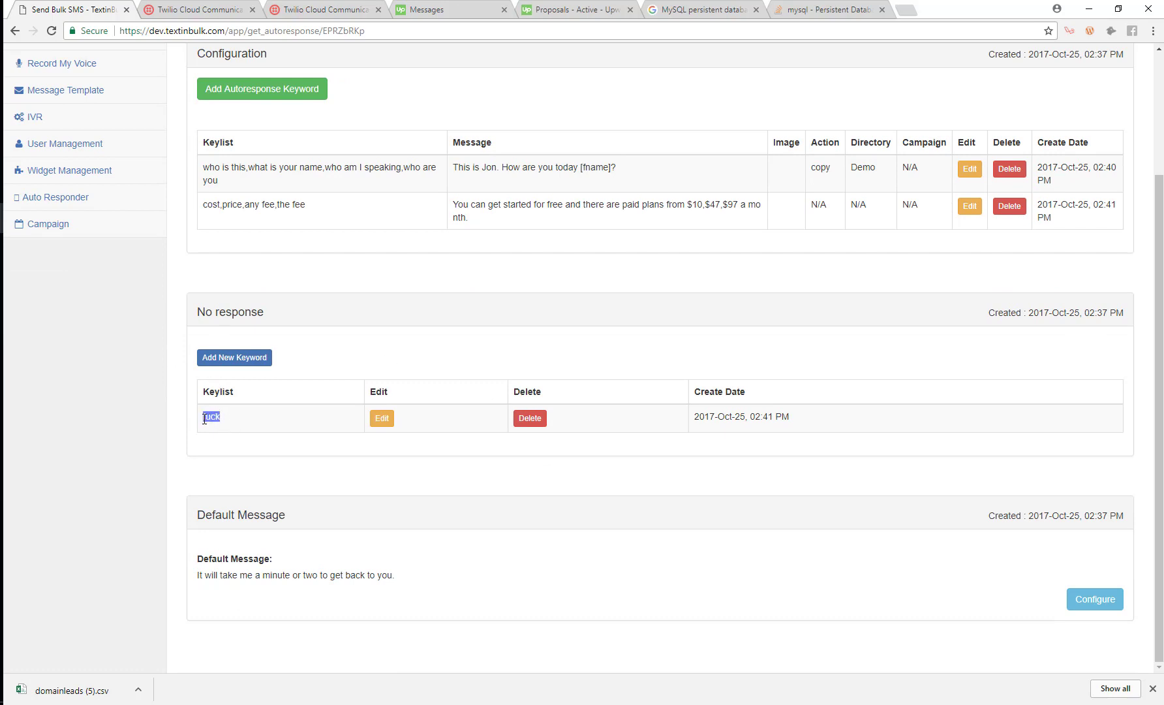
drag(233, 421, 201, 417)
click(240, 419)
drag(410, 593, 194, 578)
click(206, 574)
scroll(789, 455, up, 1)
scroll(873, 432, up, 1)
scroll(725, 463, down, 1)
scroll(879, 172, up, 2)
scroll(914, 646, down, 2)
scroll(682, 229, up, 3)
scroll(618, 430, down, 1)
scroll(618, 431, down, 1)
scroll(593, 394, up, 2)
scroll(437, 364, down, 2)
scroll(420, 364, up, 2)
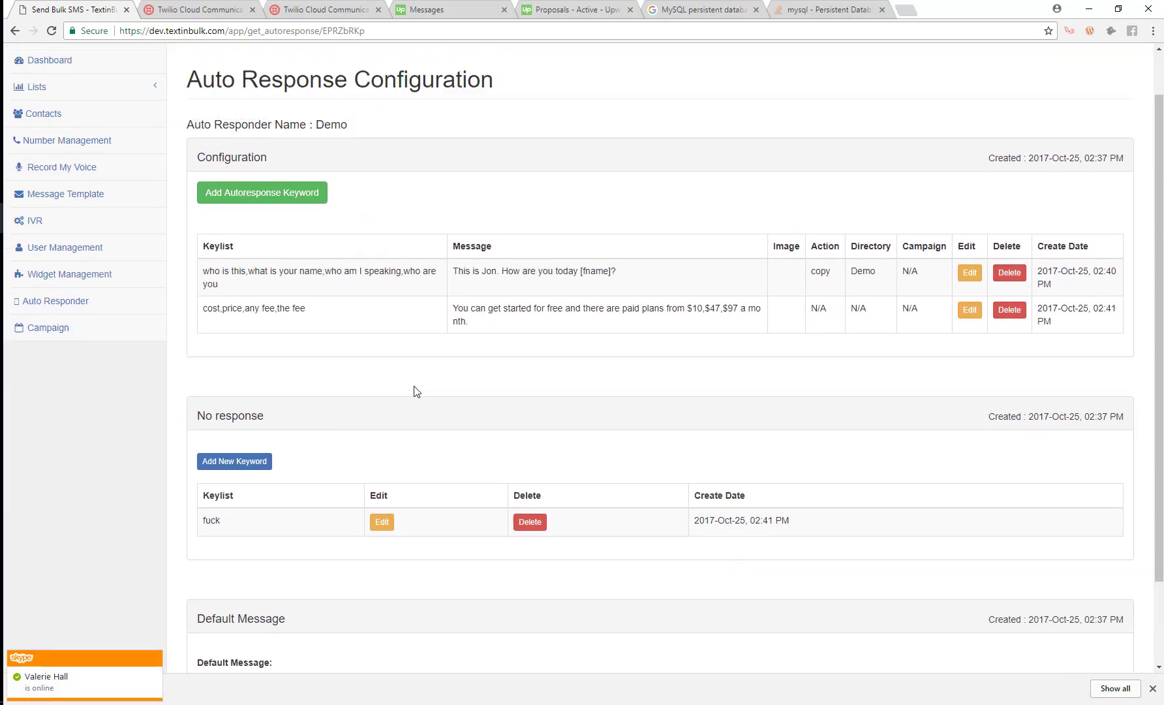
Open the response configuration of the Demo Setup number from number management and check its current SMS configuration.
click(53, 195)
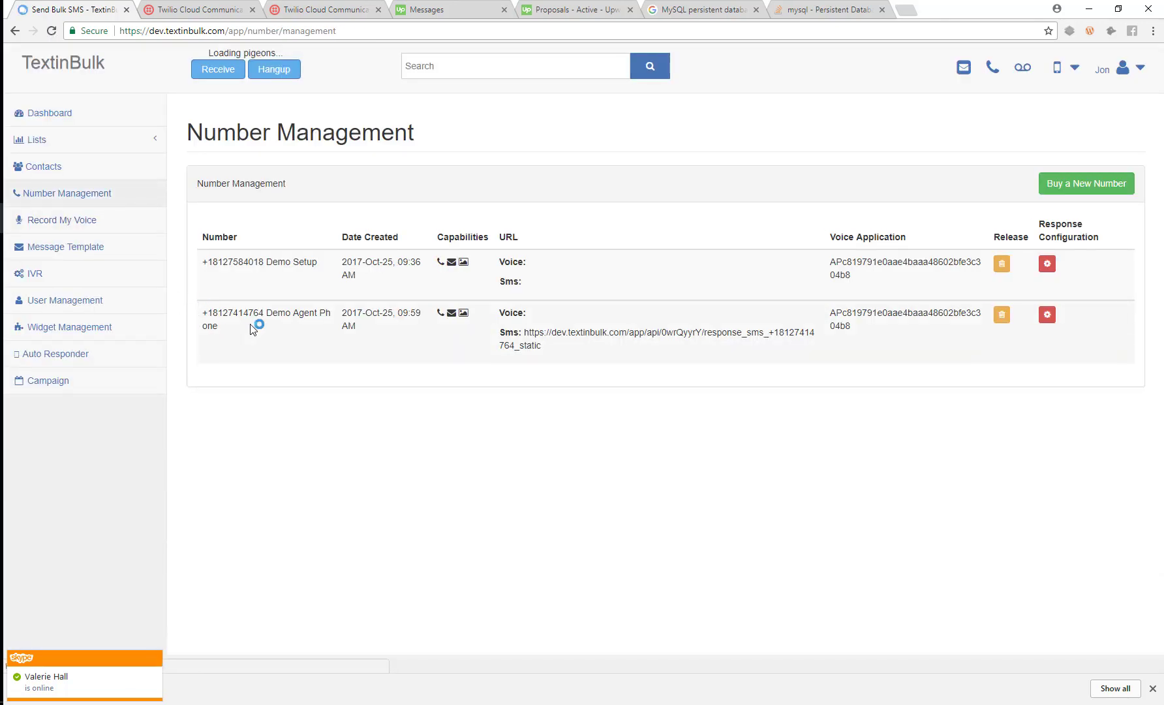
drag(211, 262, 312, 265)
click(286, 268)
click(1038, 263)
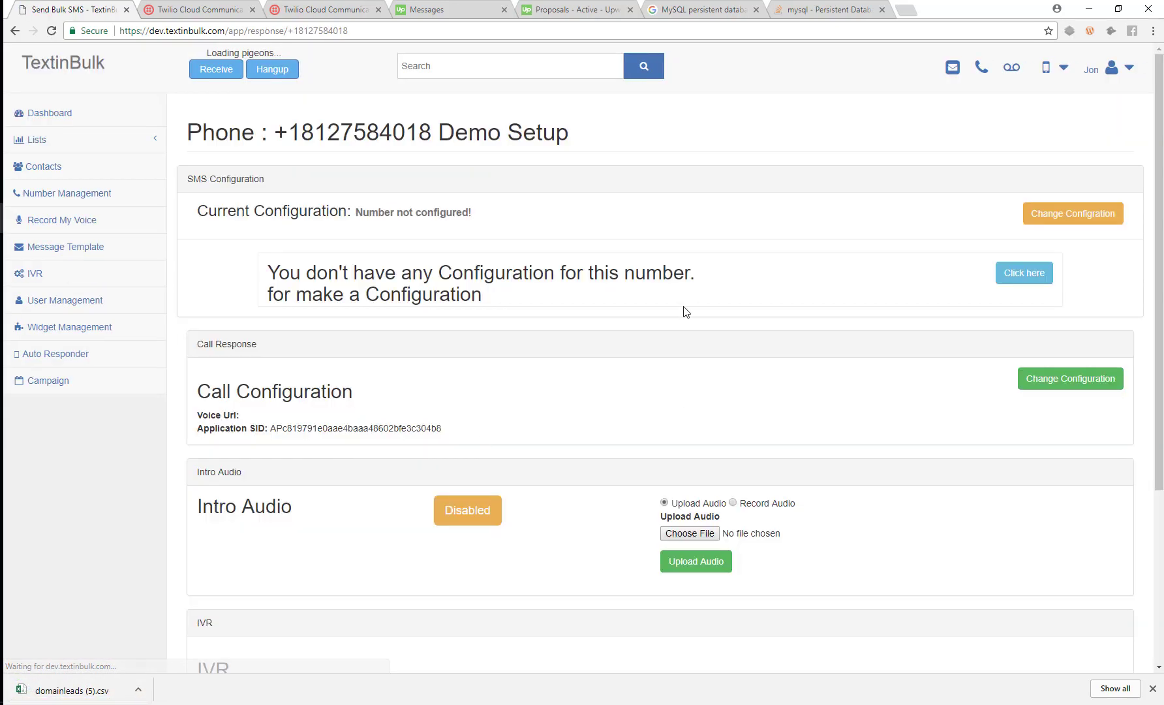
drag(274, 211, 376, 225)
click(377, 225)
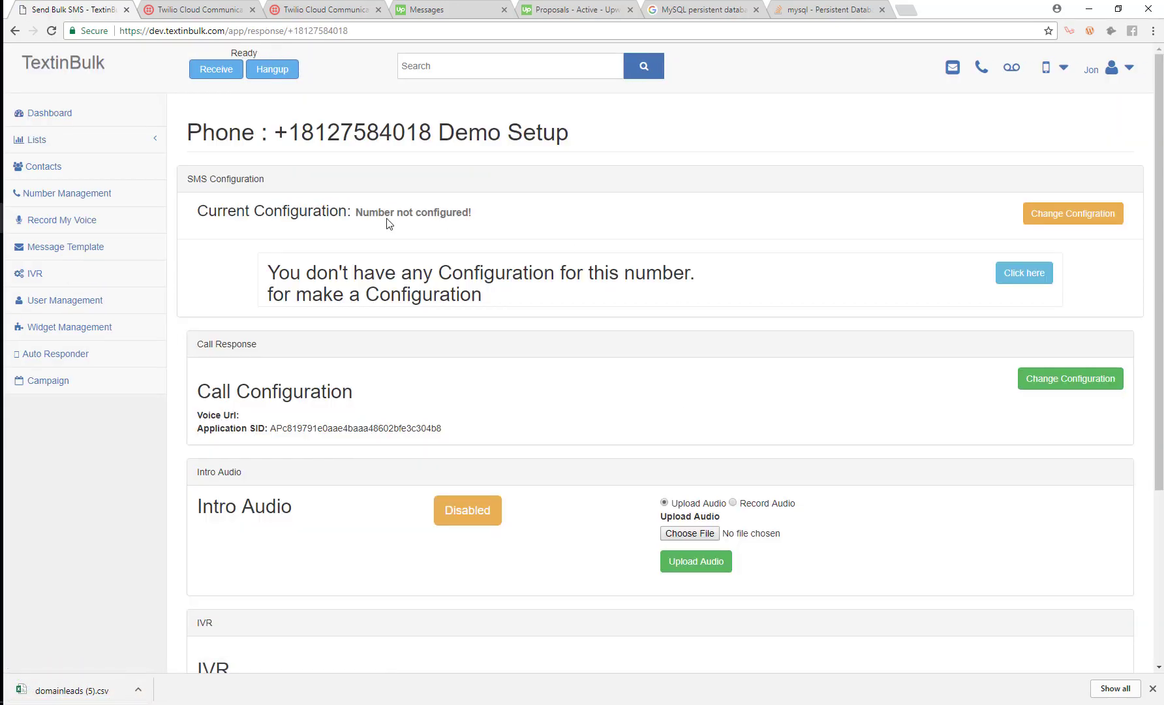
Set the Demo Setup number's response type to Auto Response with the Demo autoresponder and save the configuration.
click(1008, 277)
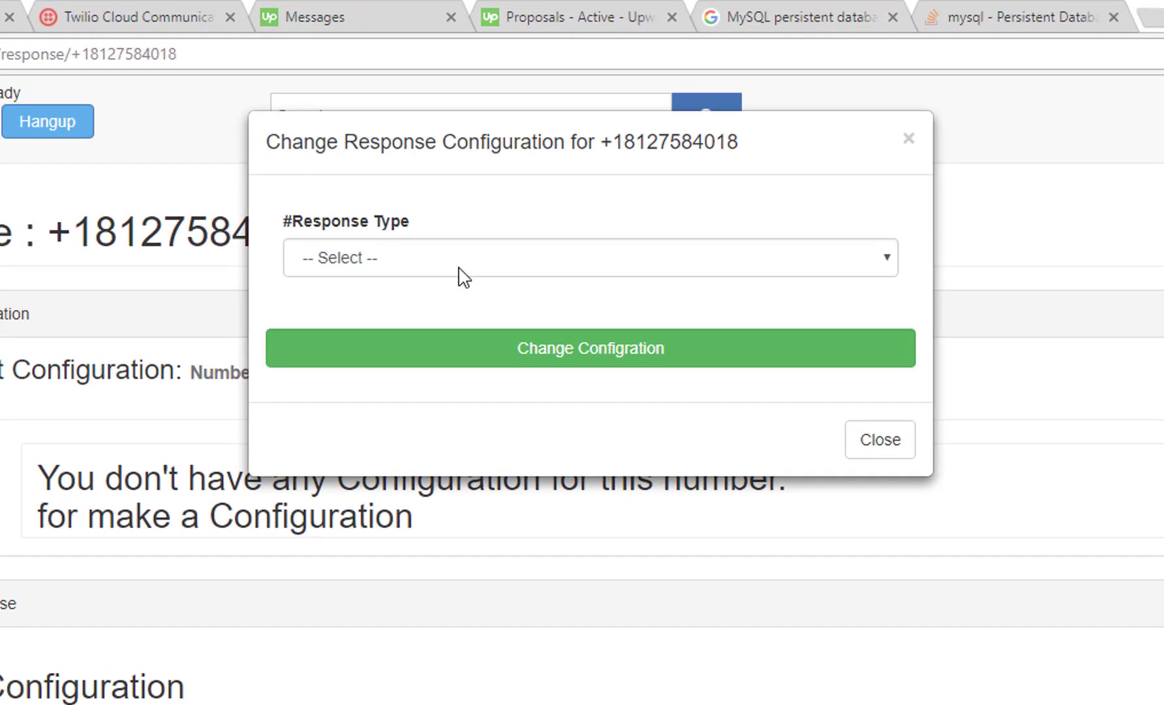
click(459, 269)
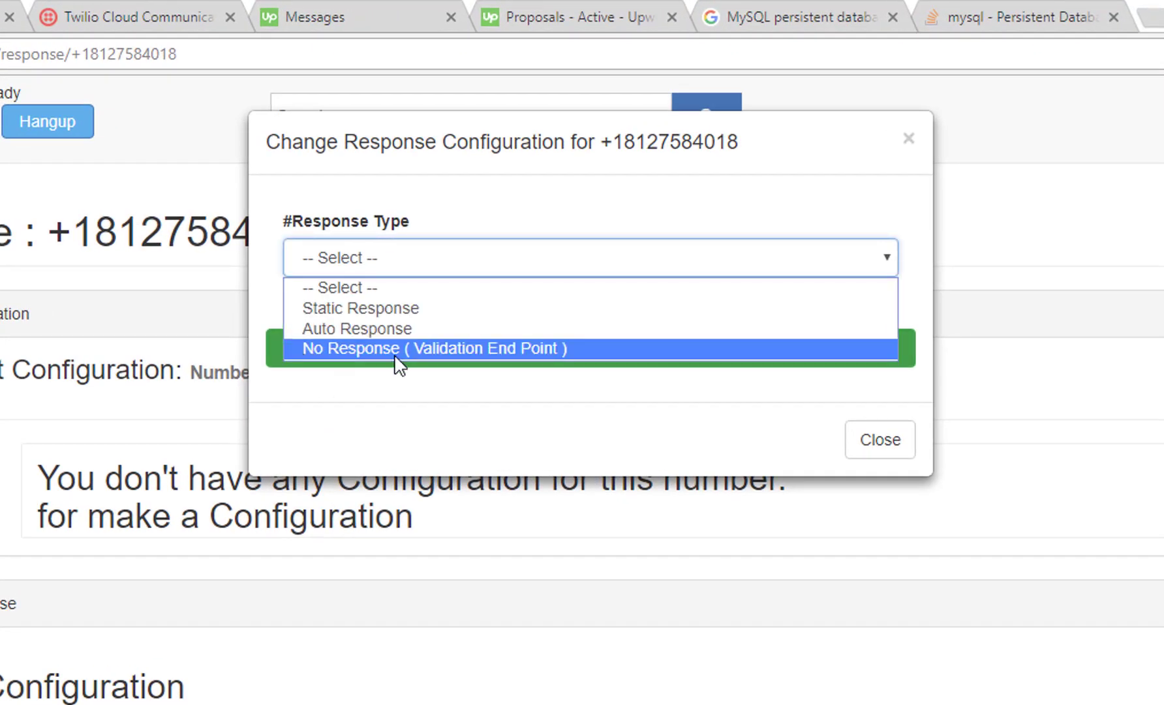
click(385, 333)
click(415, 396)
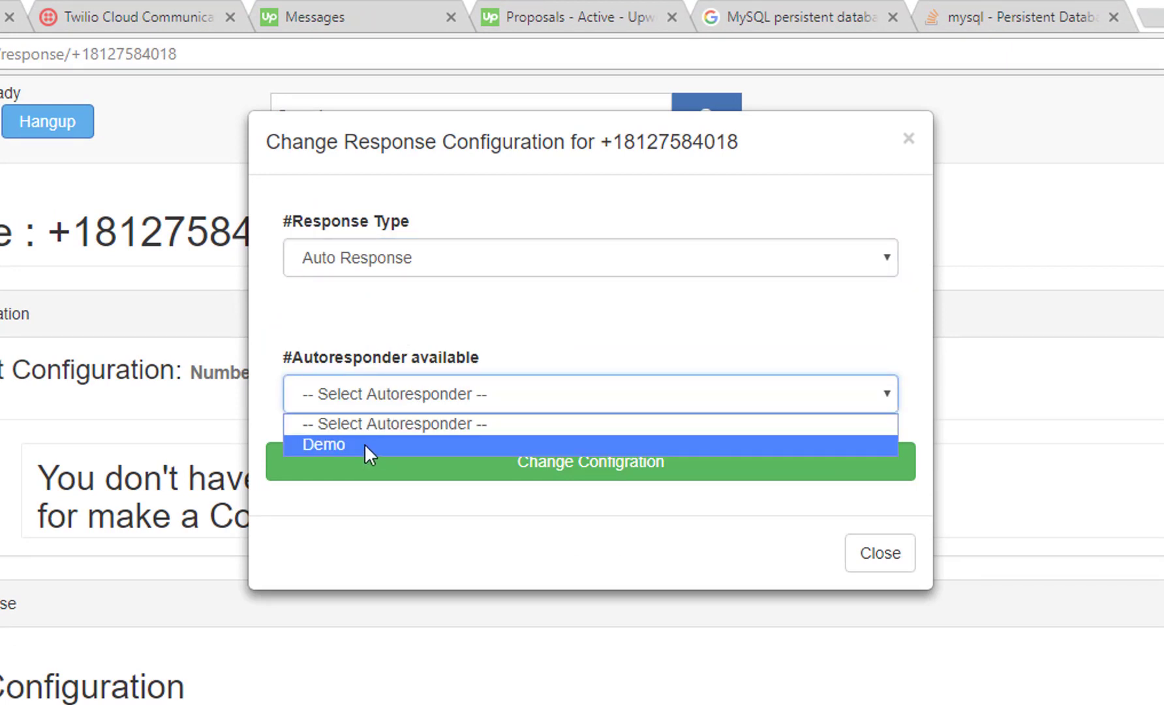
click(415, 444)
click(560, 474)
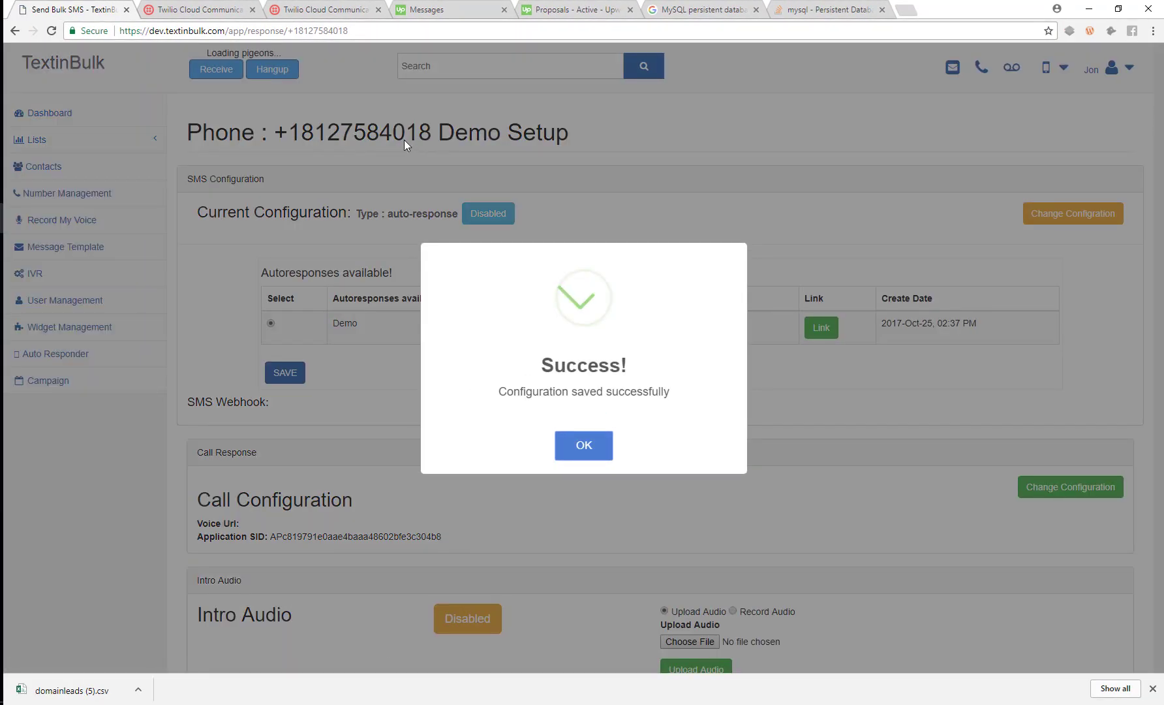
Select the Demo Setup phone number in the page heading without its country code for use in a test text.
click(415, 137)
drag(431, 135, 303, 136)
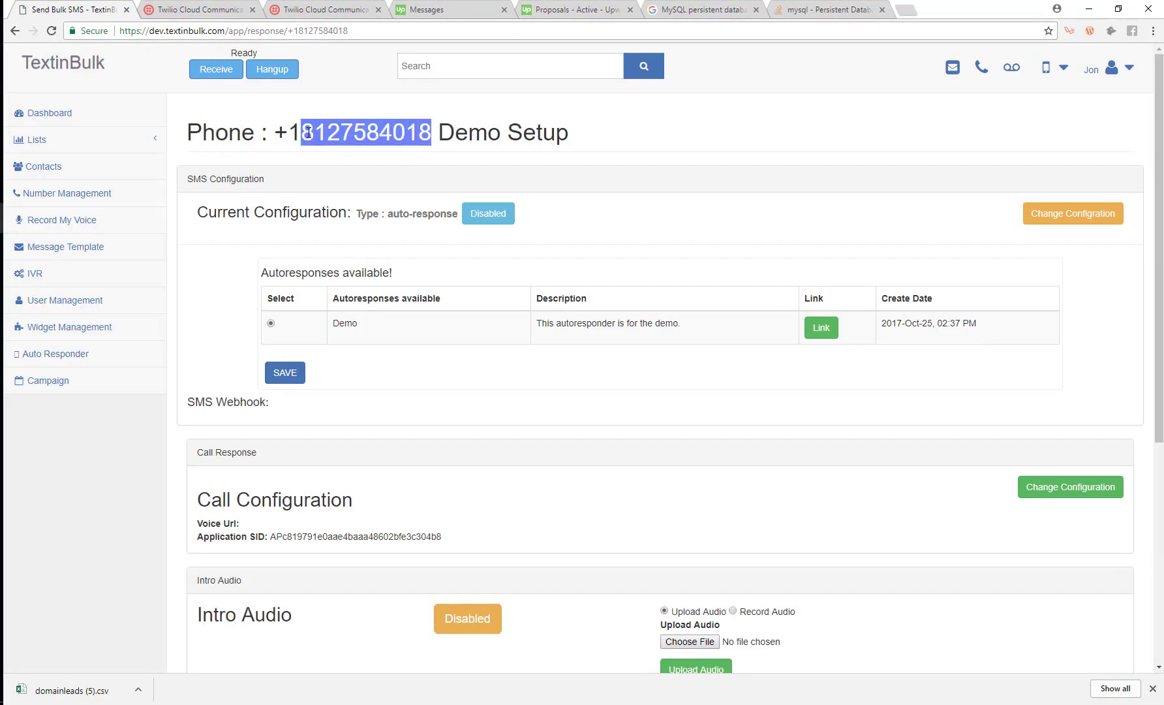
key(alt+Tab)
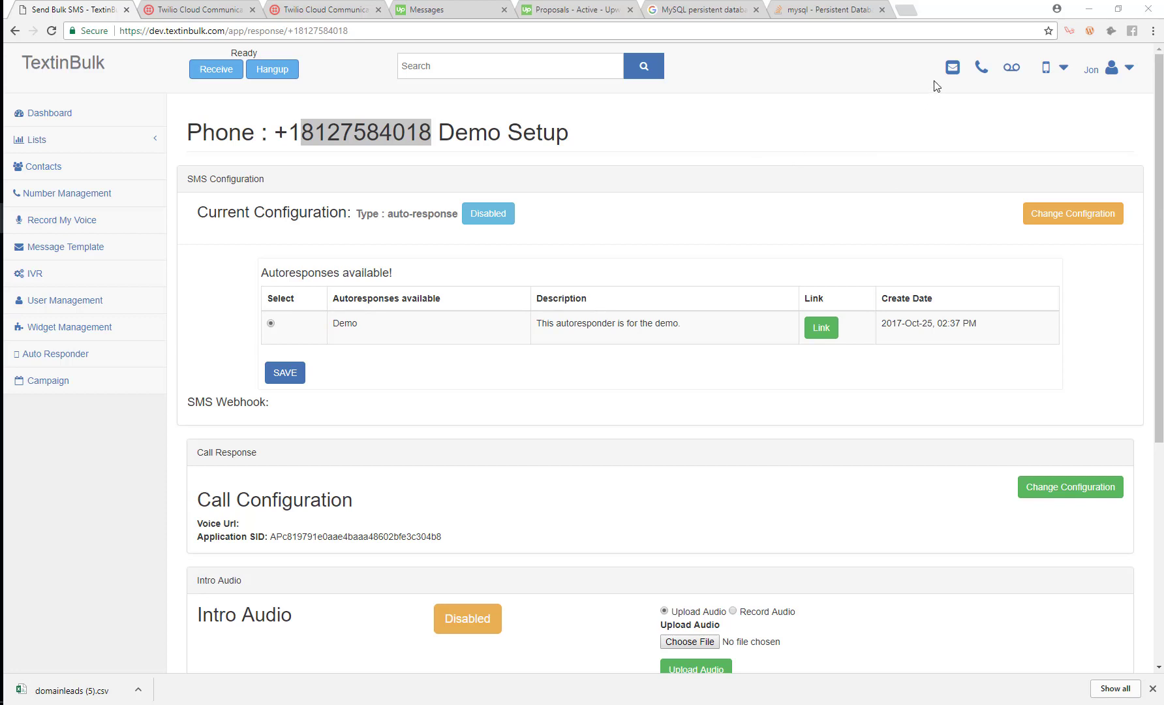
click(799, 129)
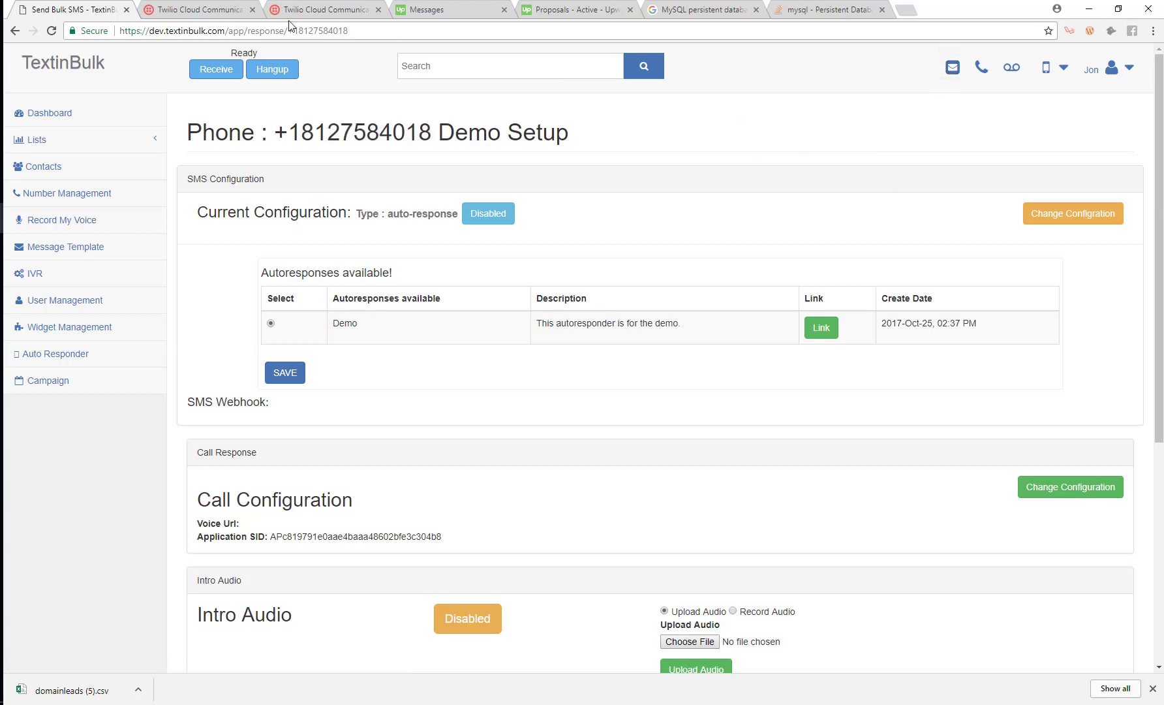
Open the list of all messages and reload it to check for incoming texts and automatic replies.
click(946, 79)
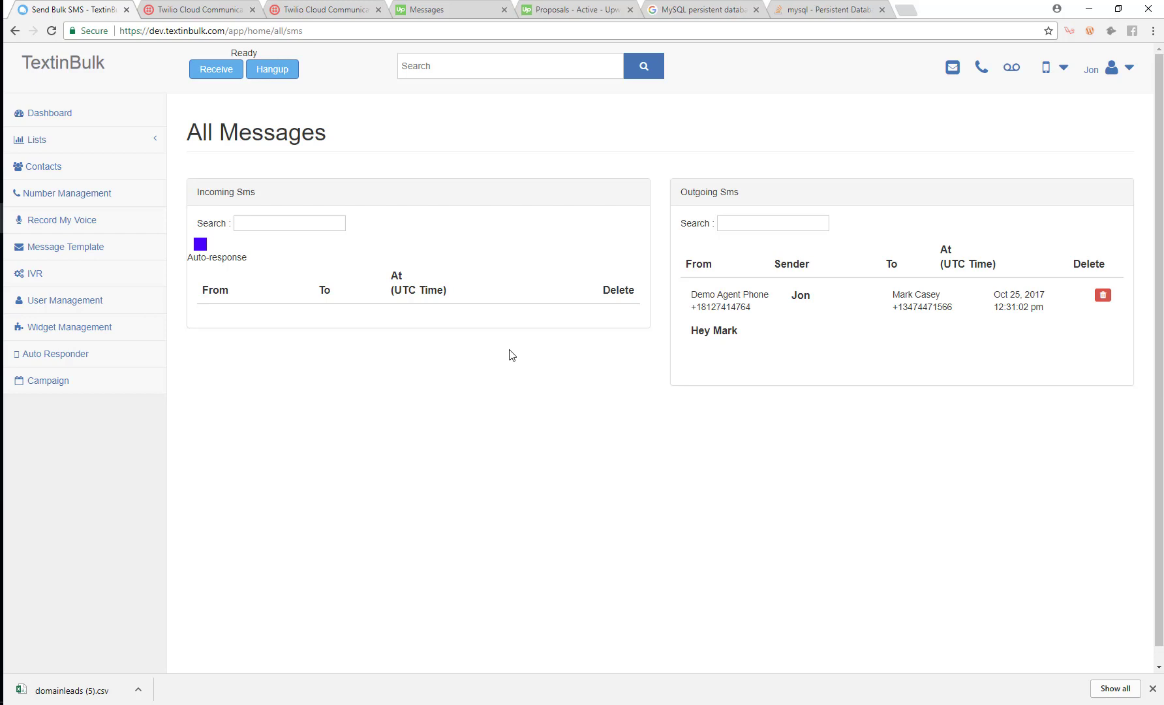
click(952, 68)
click(953, 68)
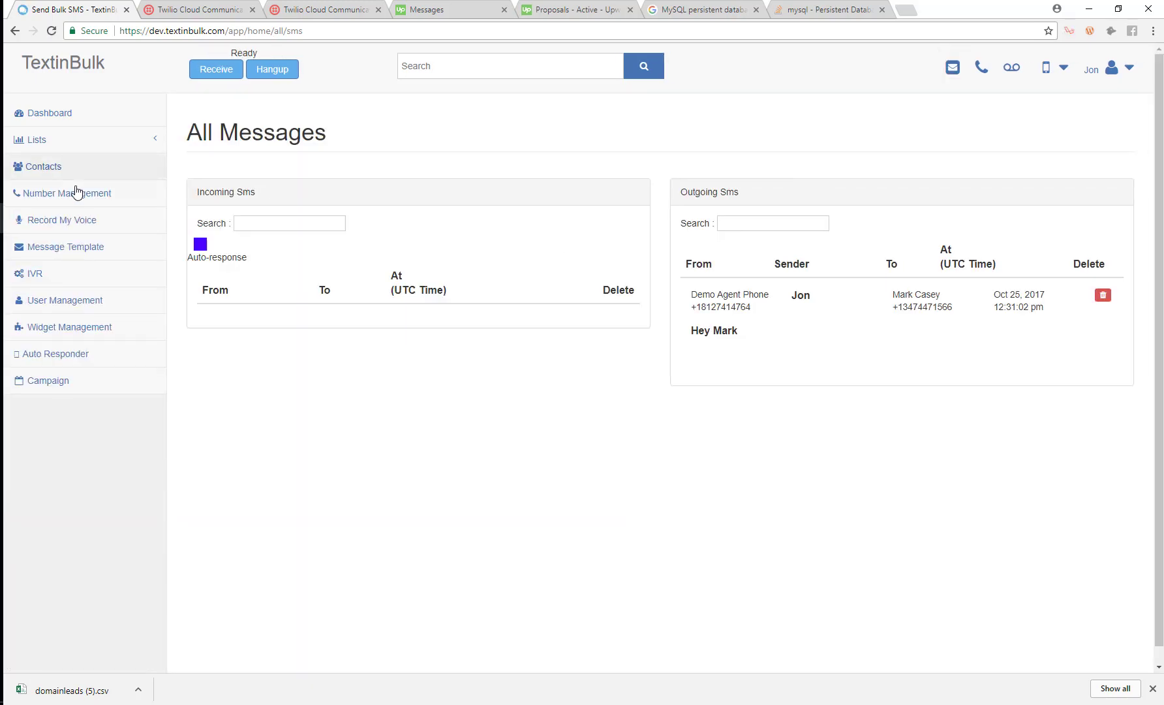
Open the Demo Setup number's response configuration from number management and enable its auto-response SMS configuration.
click(32, 196)
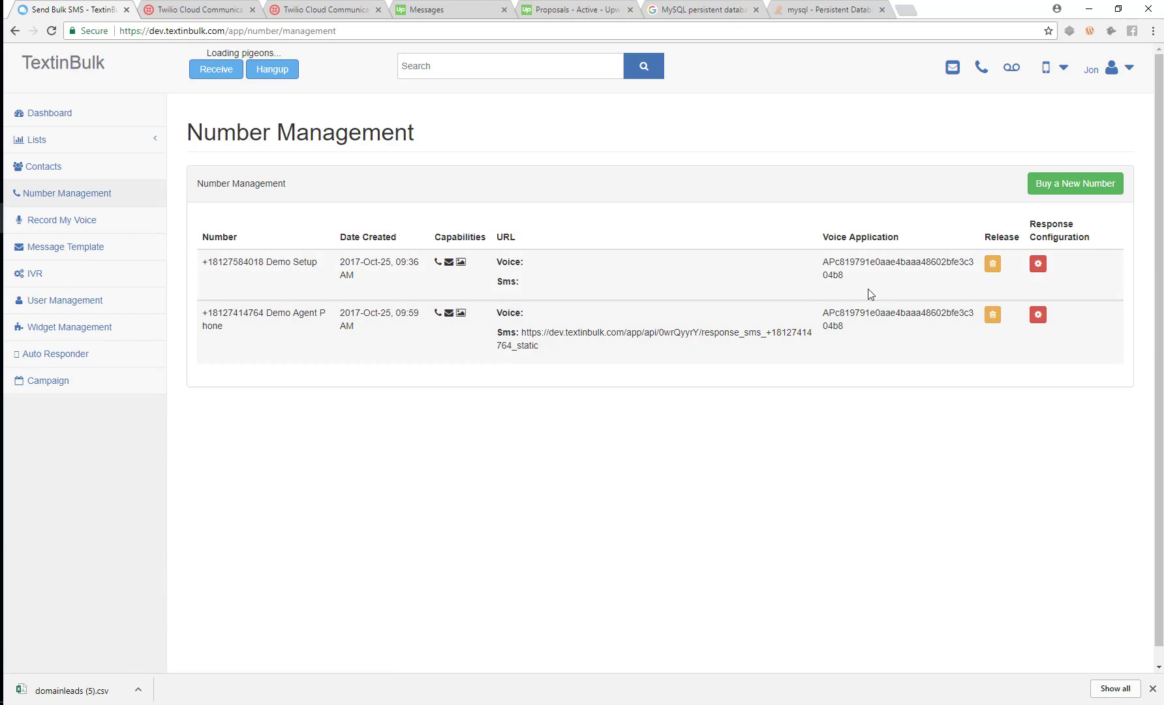
click(1038, 263)
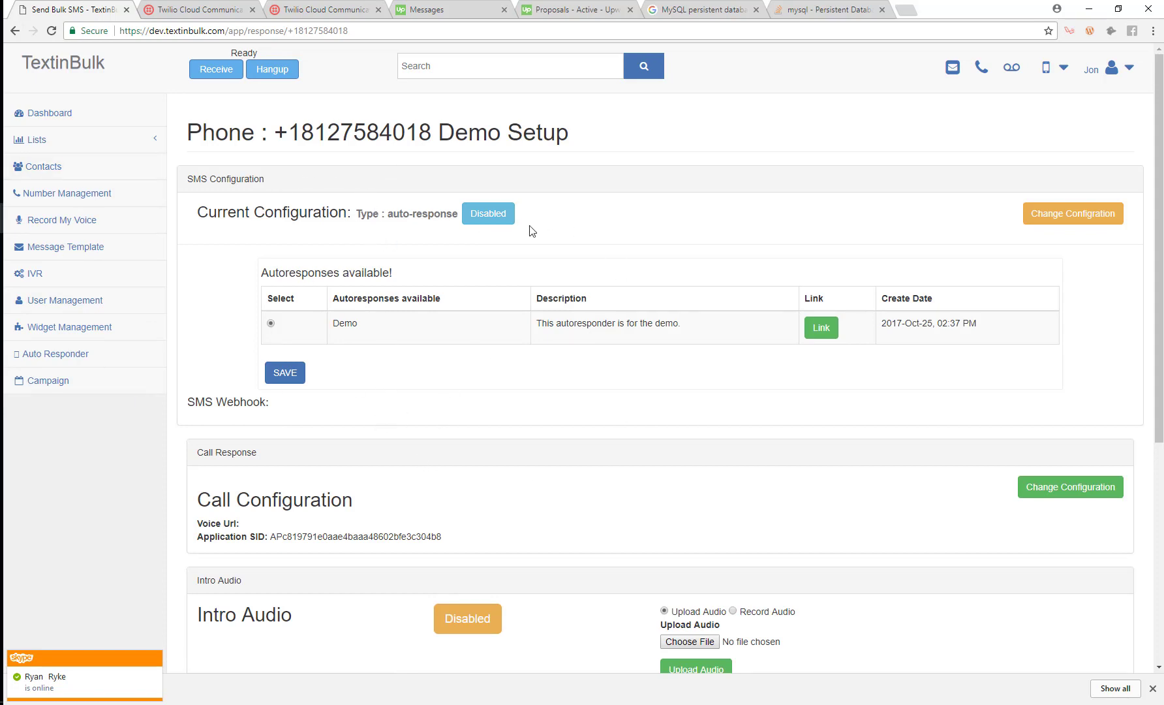
click(494, 219)
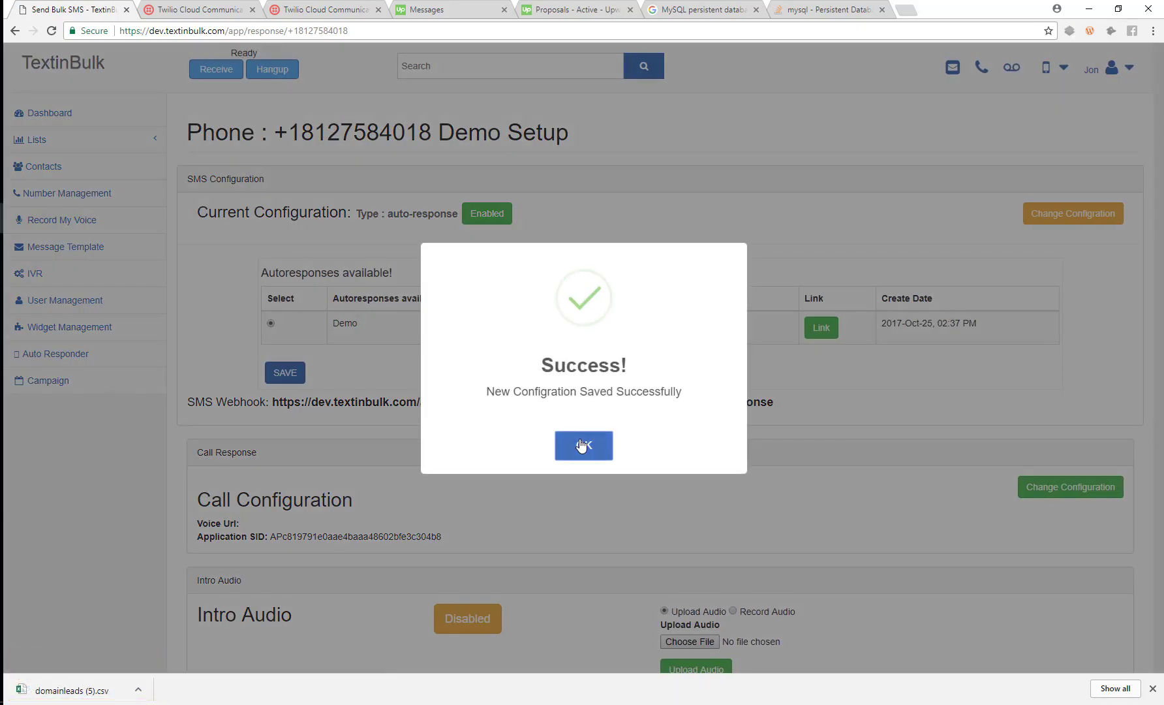
click(581, 446)
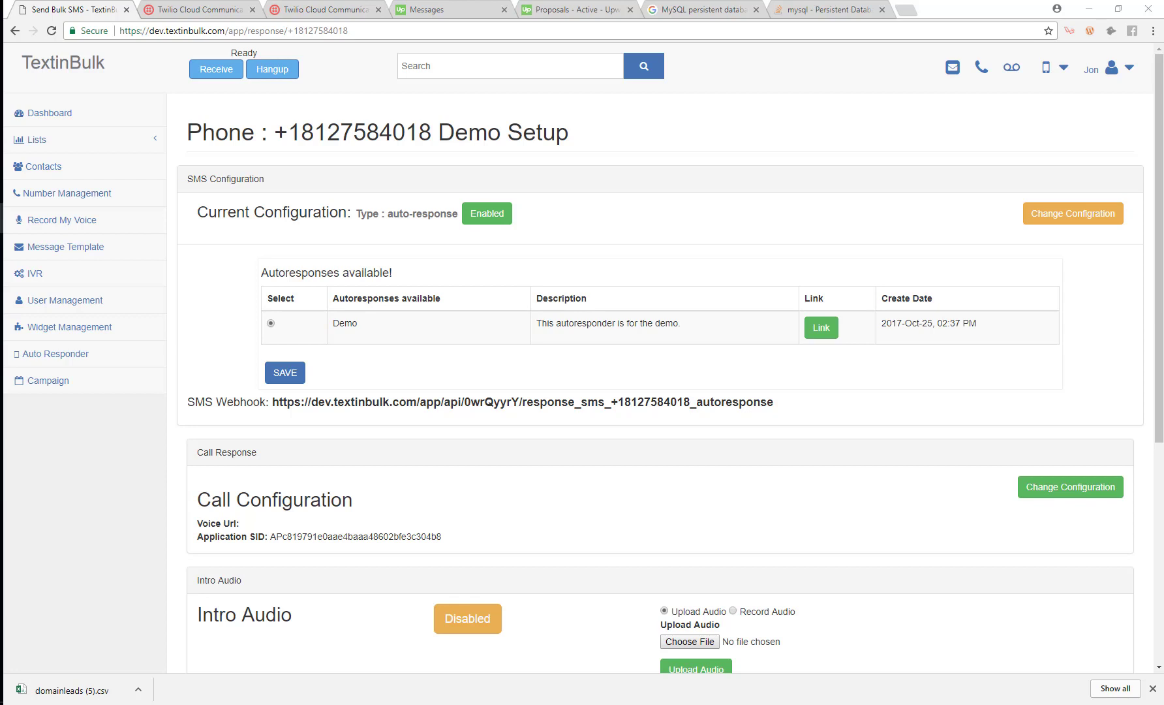
Open the conversation of the incoming "Round two" text from all messages and check the automatic reply sent to it.
click(952, 67)
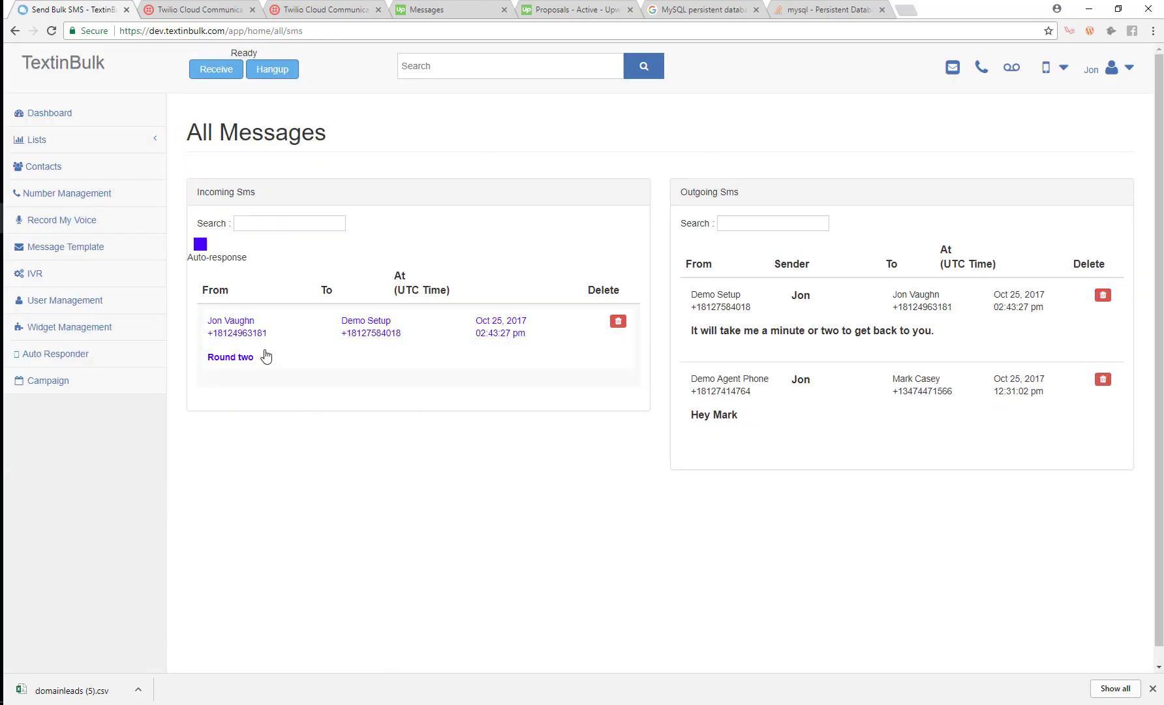
click(342, 336)
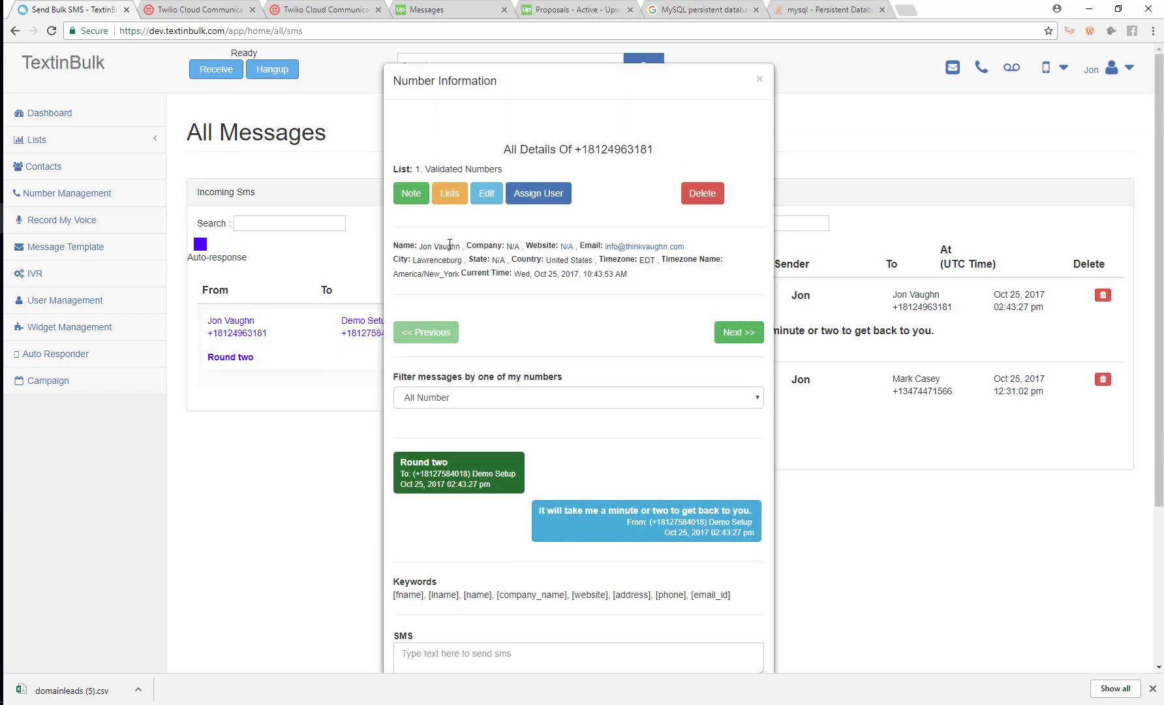
double_click(426, 246)
click(449, 250)
drag(540, 510, 701, 510)
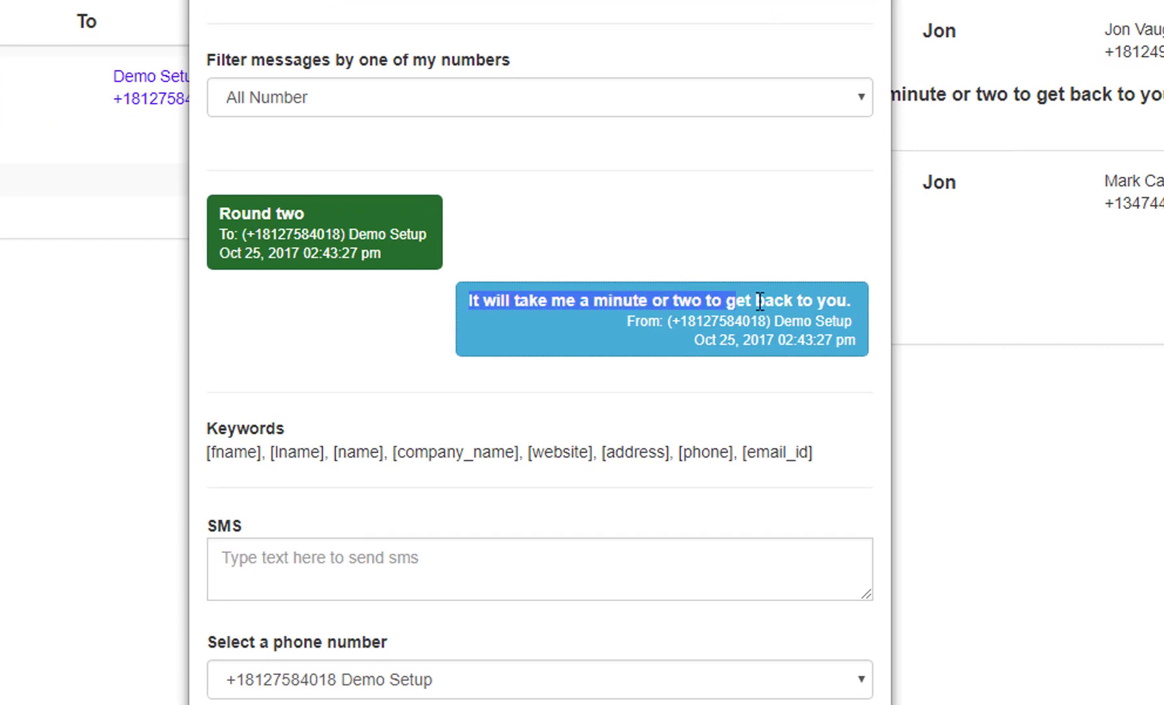
drag(760, 302, 851, 301)
drag(221, 213, 284, 213)
drag(468, 301, 873, 306)
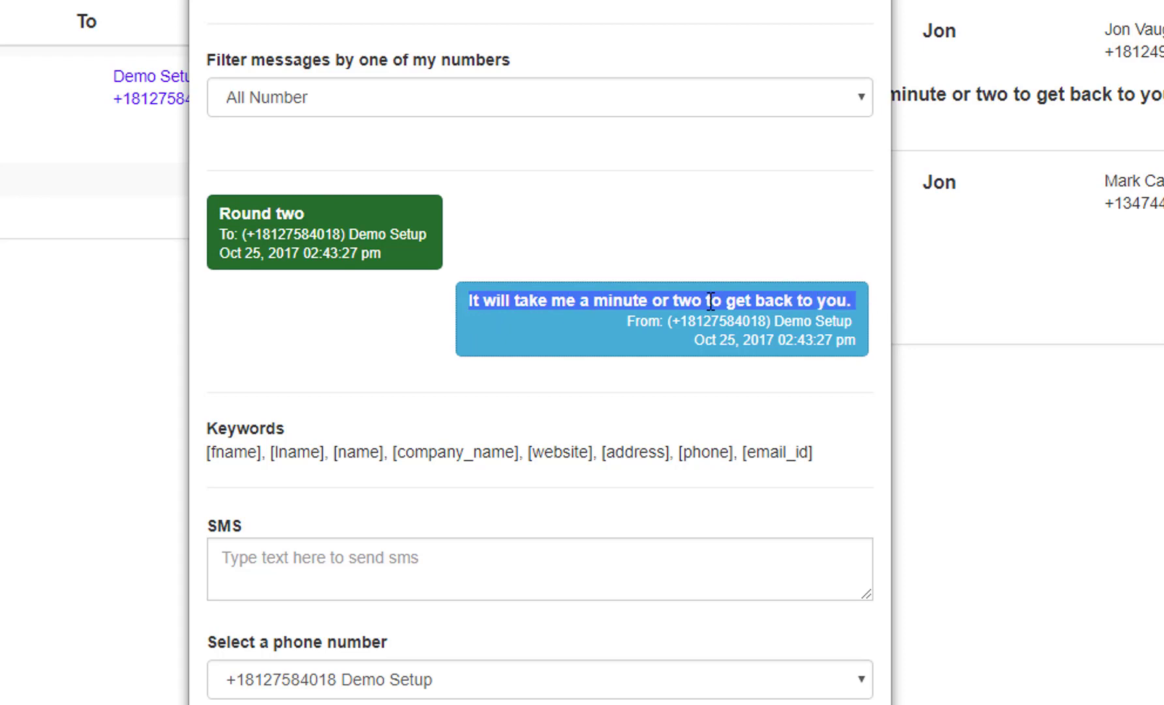
click(517, 302)
drag(467, 304, 845, 295)
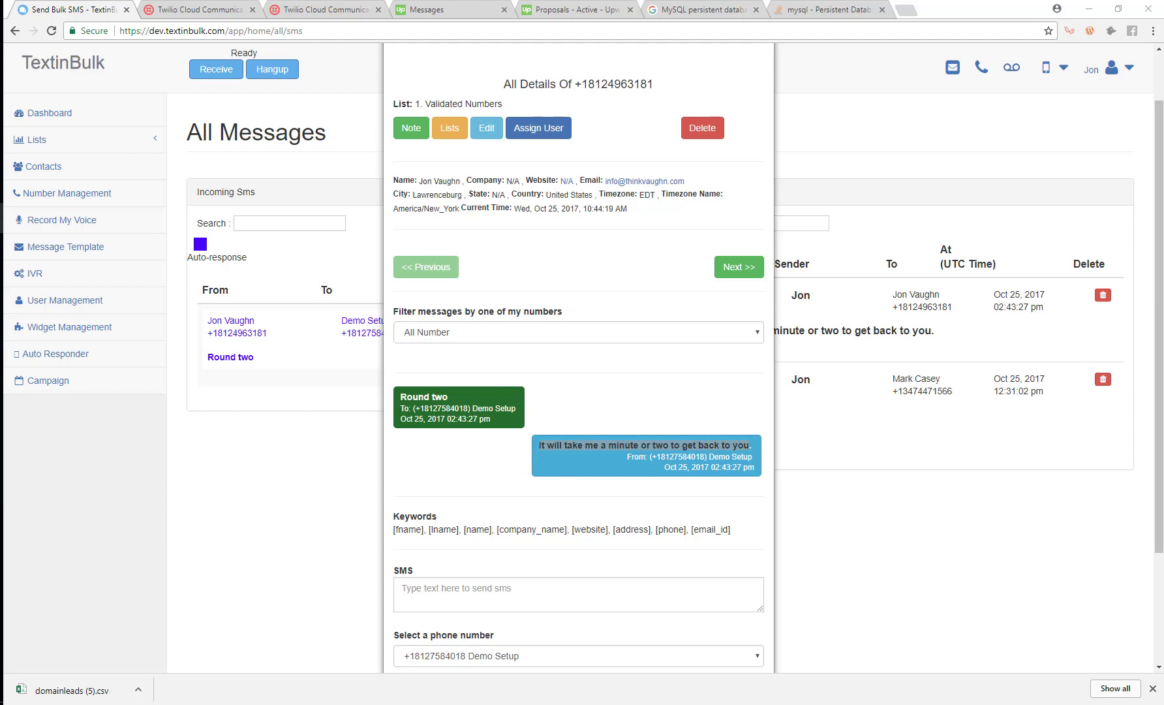
click(55, 356)
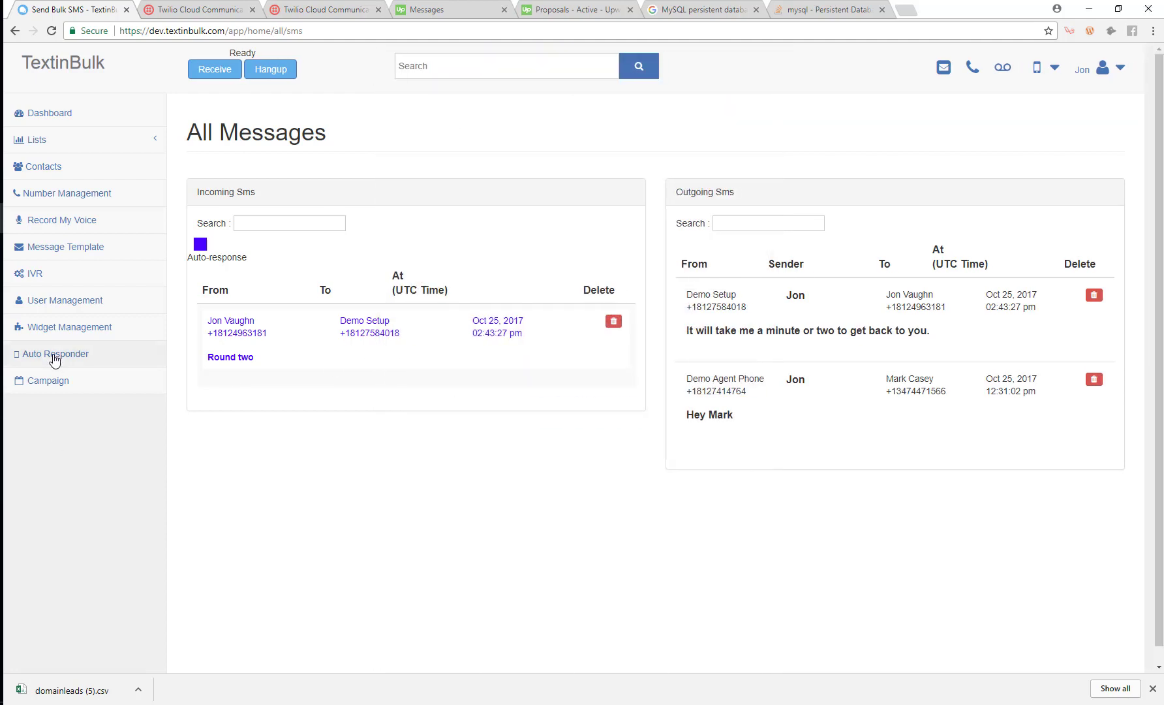
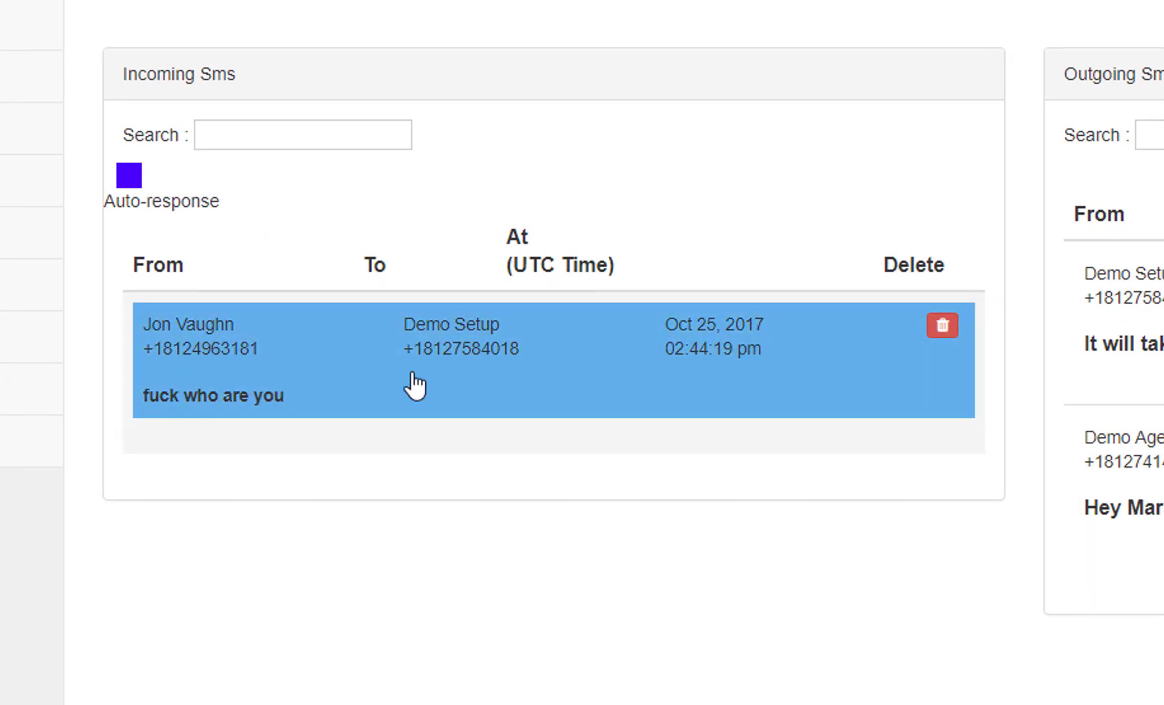
Open the newest incoming text's conversation and compare the replies to the no-reply keyword text and the "who are you" text.
click(366, 388)
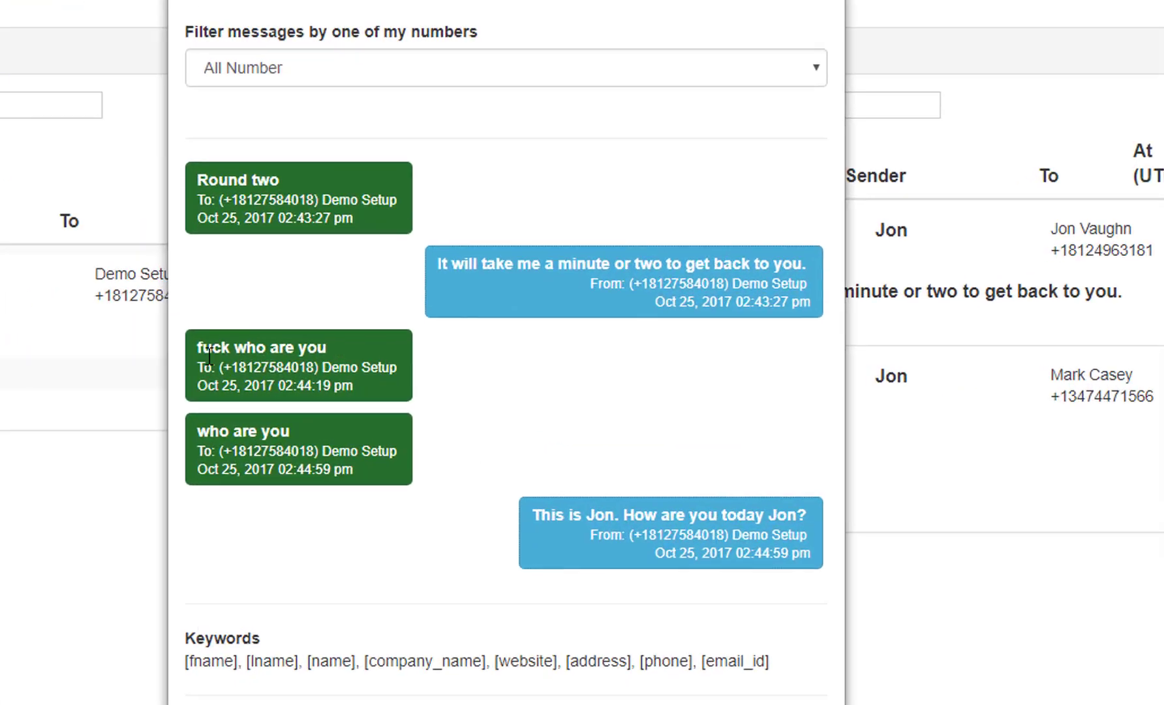
drag(398, 364, 494, 371)
click(490, 363)
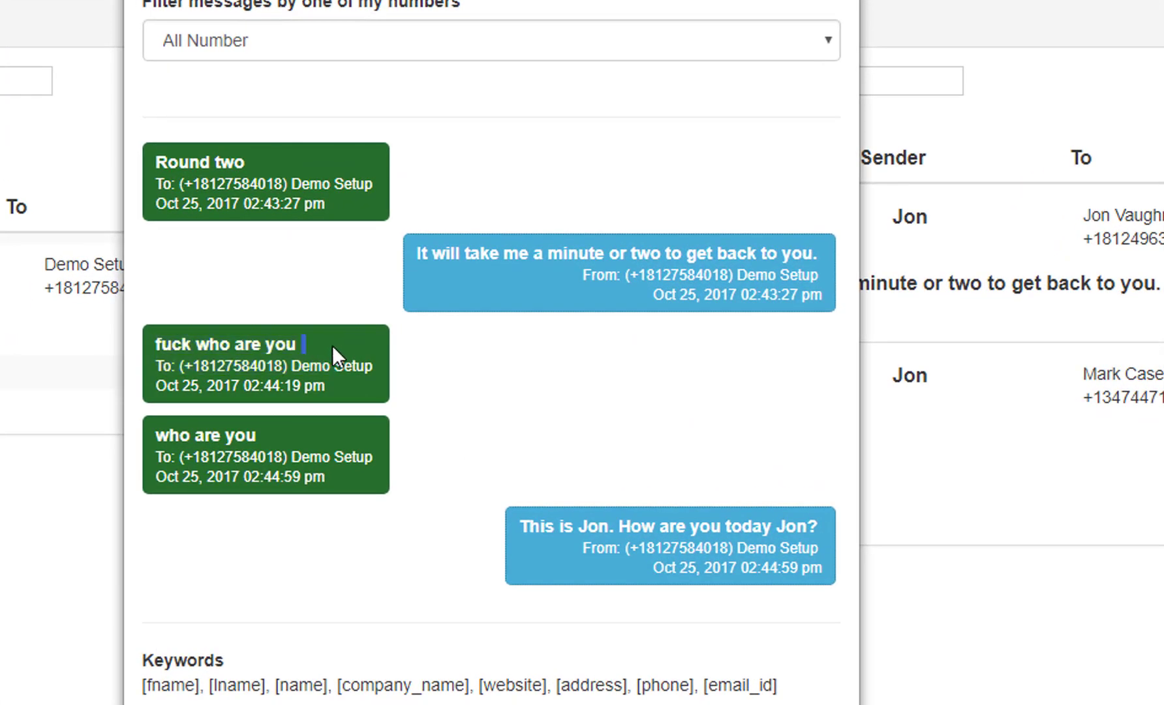
drag(302, 344, 149, 346)
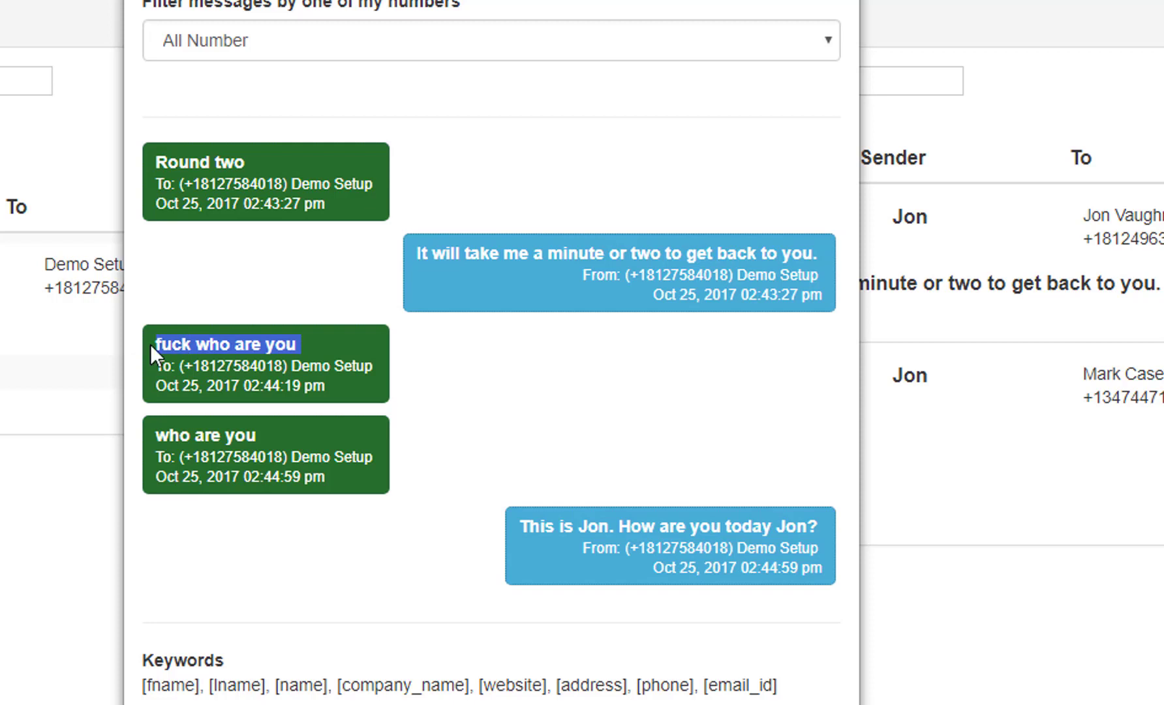
drag(269, 436, 158, 434)
click(582, 485)
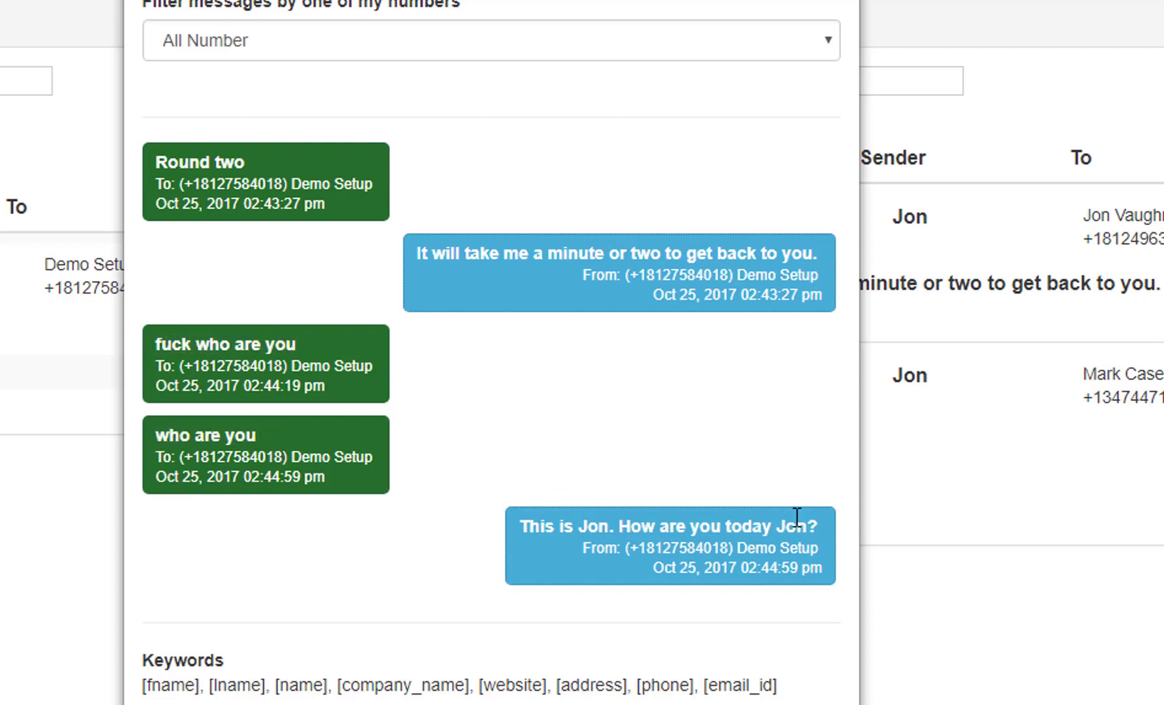
drag(817, 523, 429, 494)
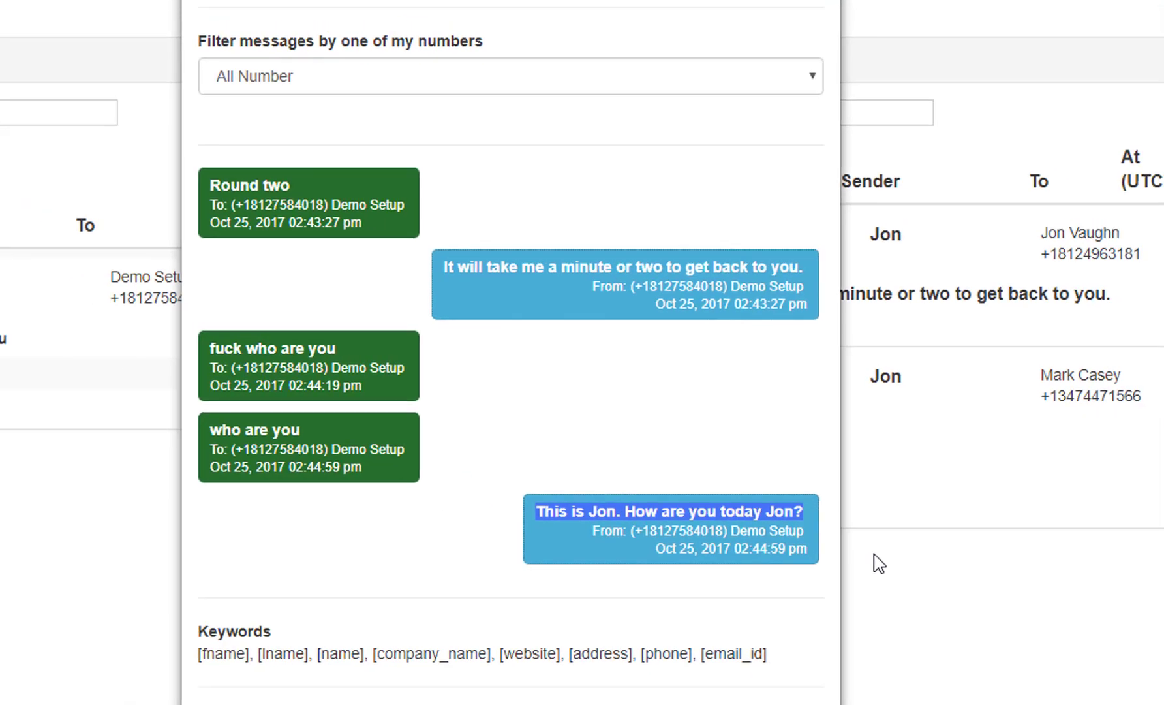
click(878, 574)
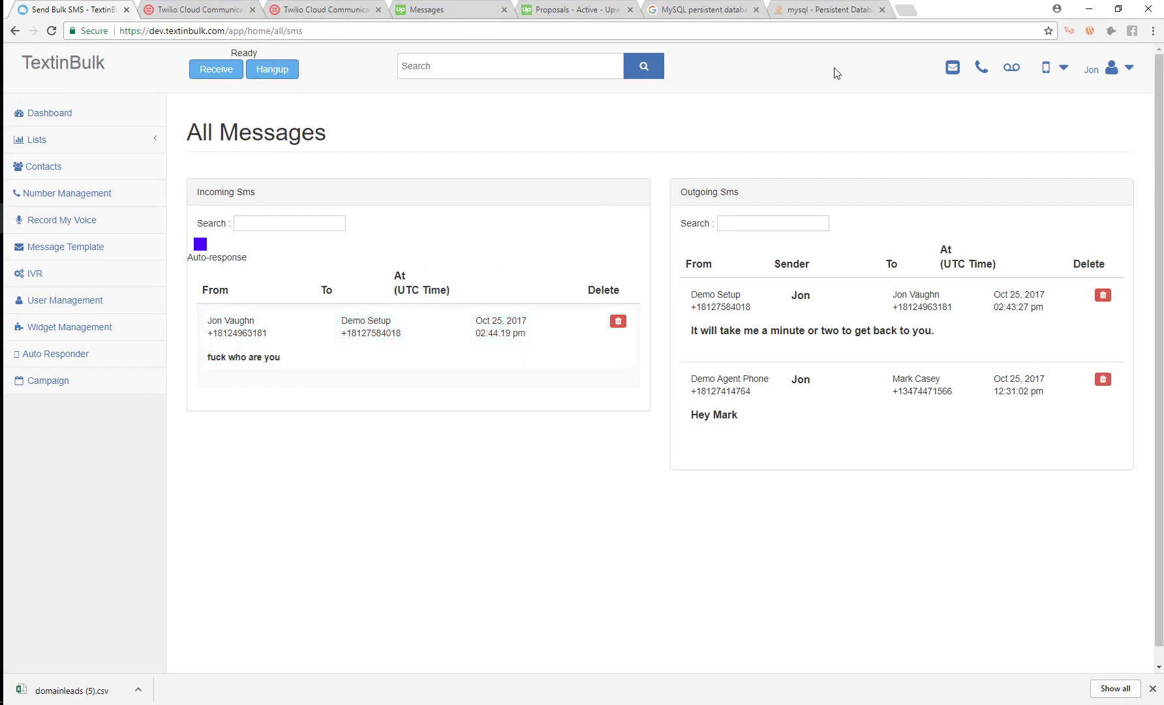
Reload all messages, open the "who are you" text's conversation and review the contact's lists and message history.
click(953, 68)
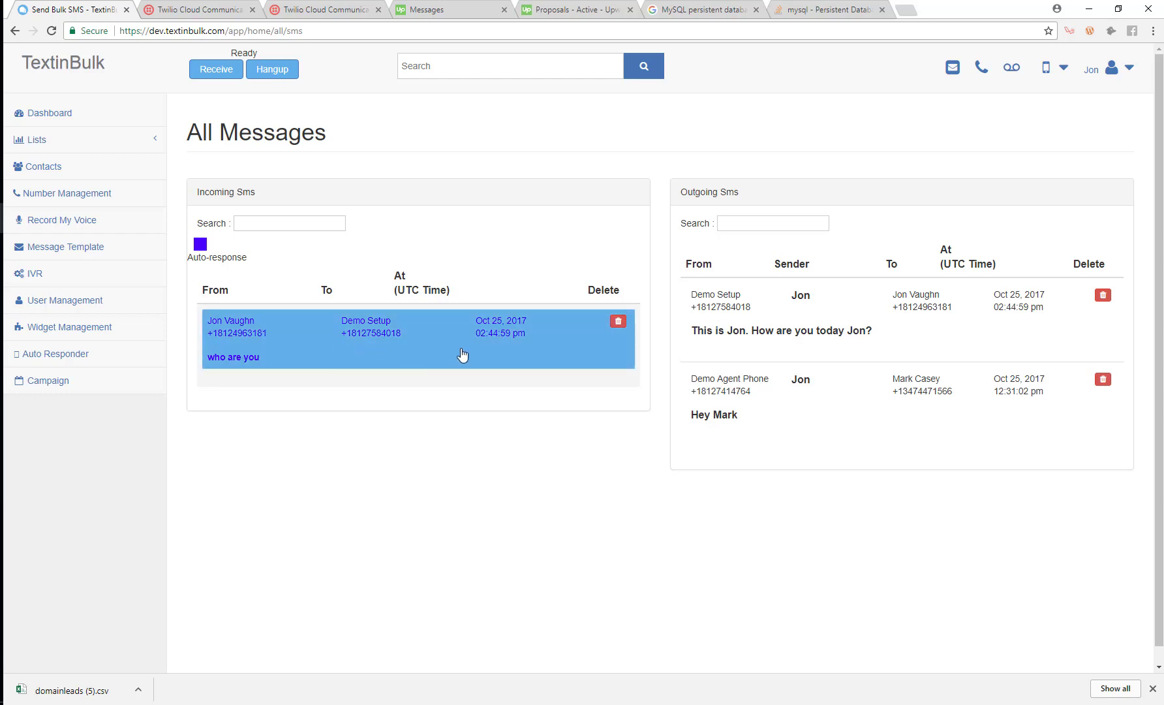
click(390, 360)
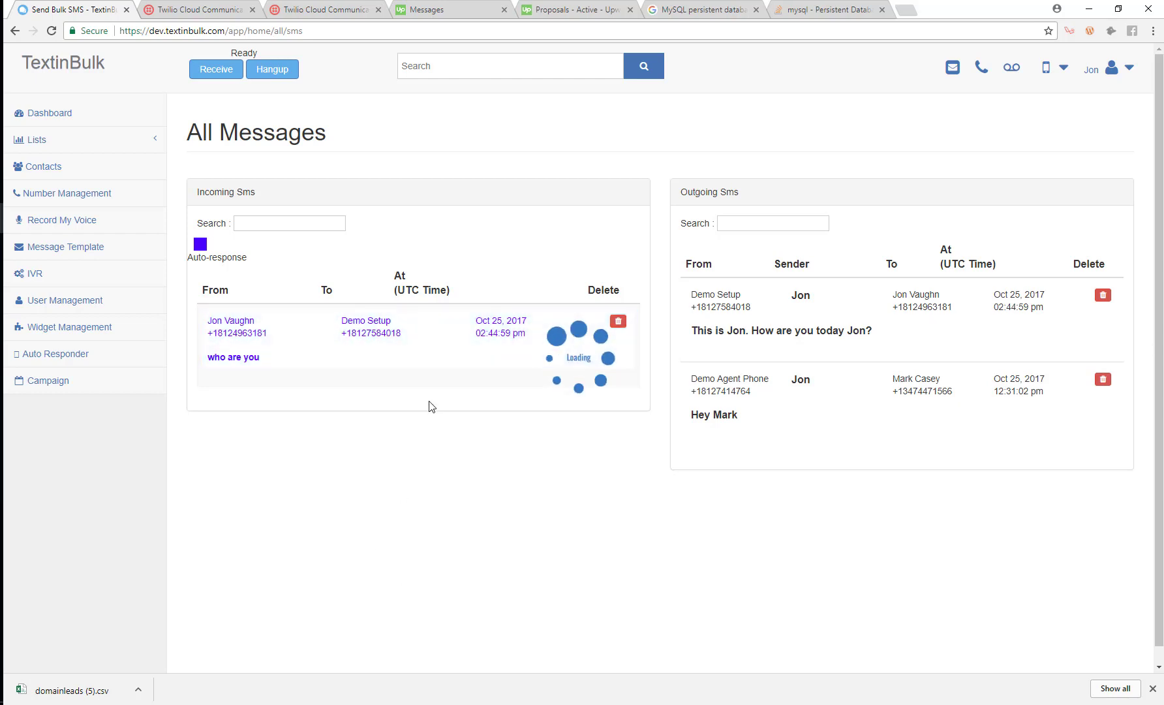
scroll(499, 404, down, 2)
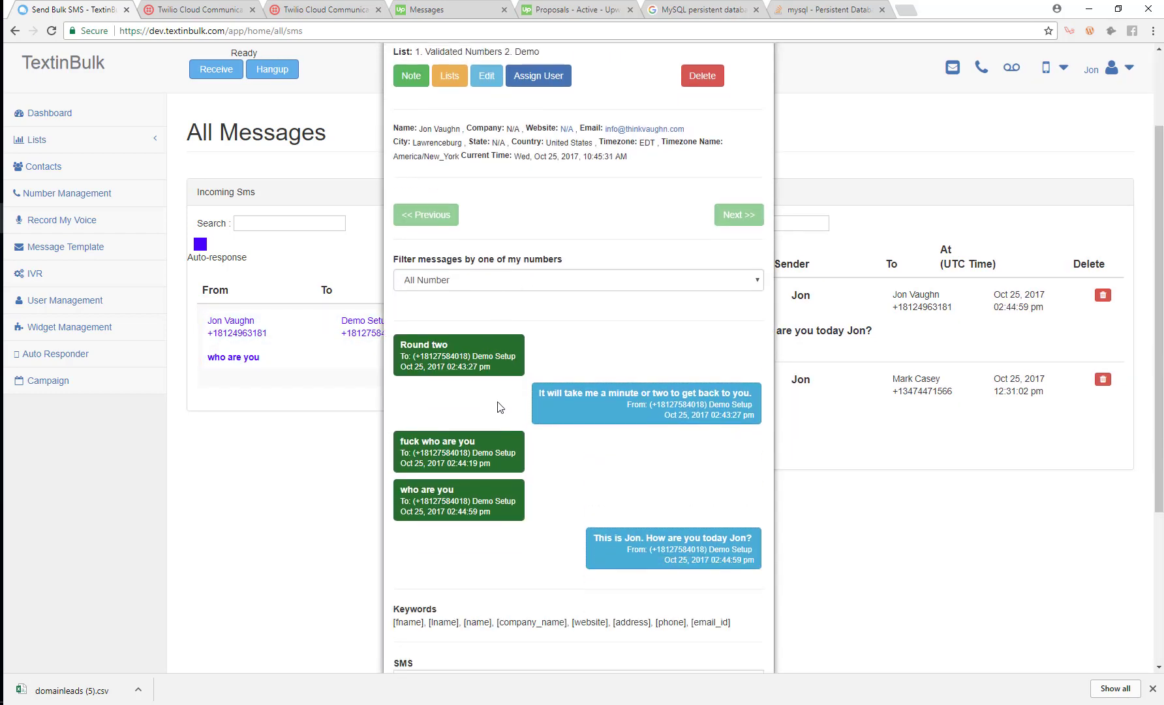
drag(451, 332, 397, 329)
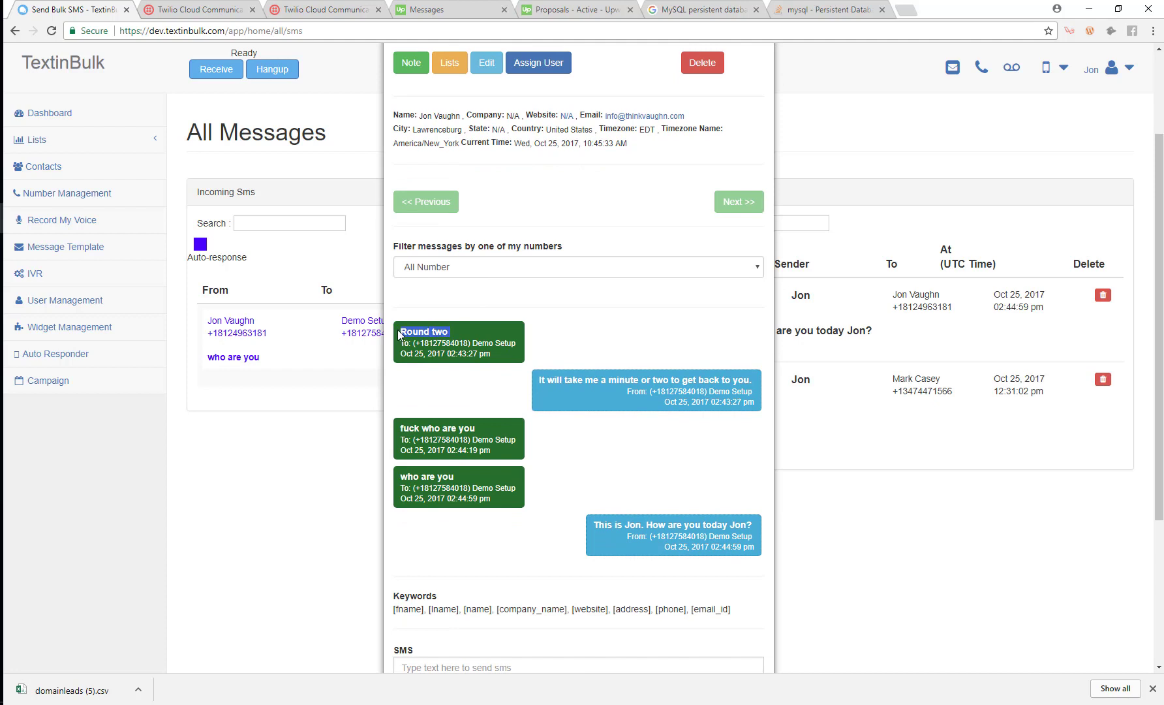
click(38, 360)
Open the Demo autoresponder's configuration and check its default message against the reply sent to "Round two".
click(38, 354)
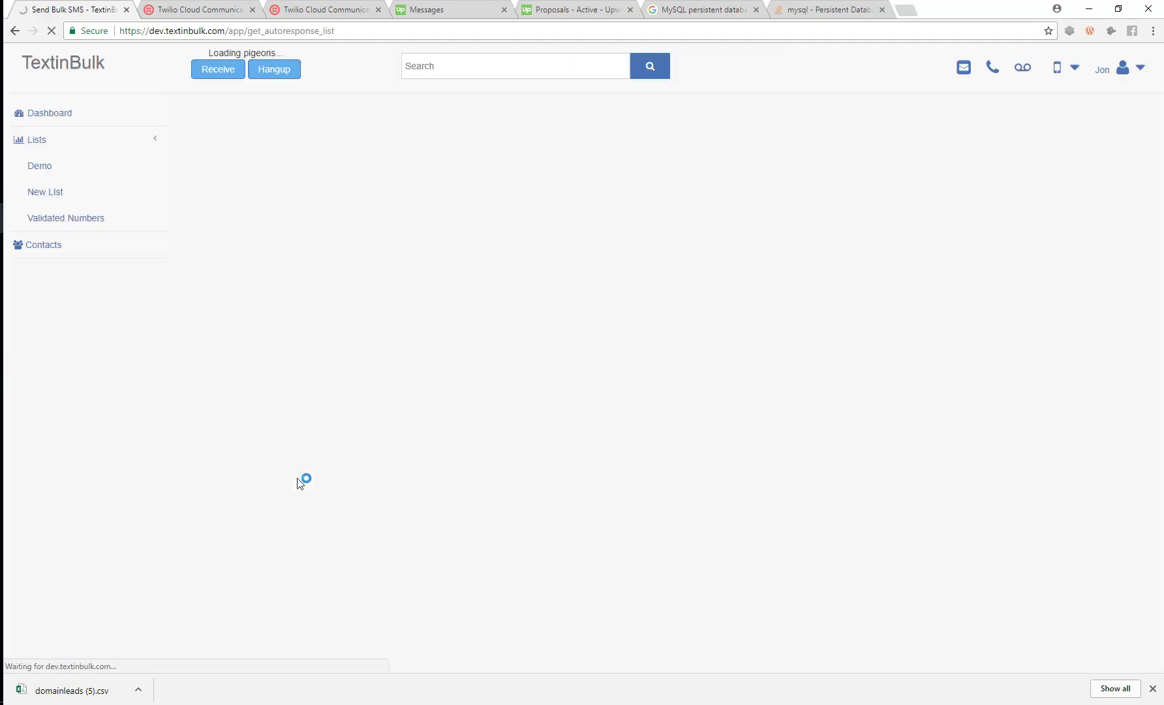
click(864, 325)
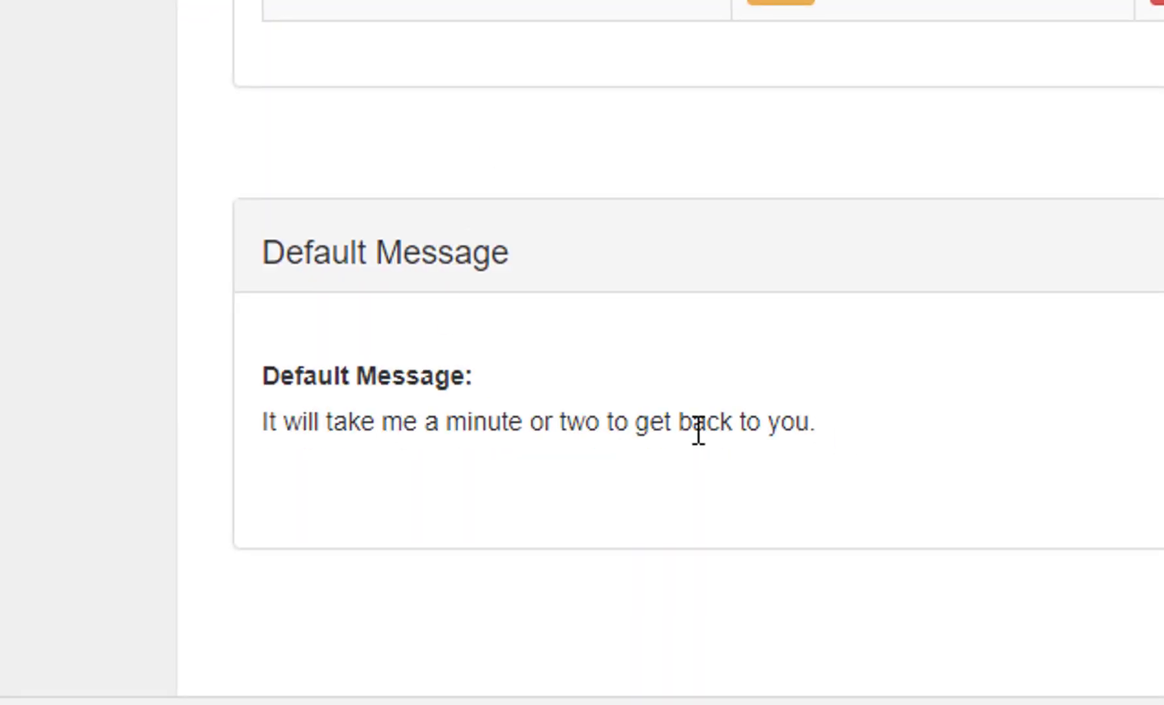
drag(818, 422, 262, 433)
scroll(262, 433, up, 5)
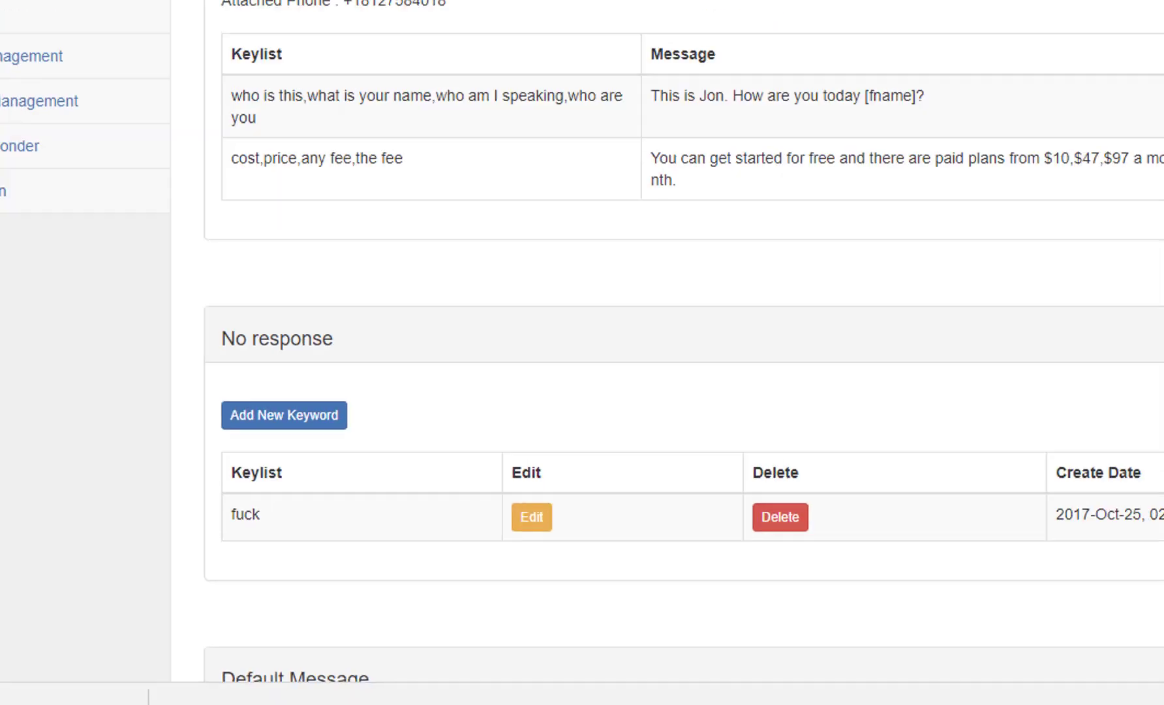
Reopen the "who are you" conversation from all messages and examine the default reply and the text containing the no-reply keyword.
click(952, 71)
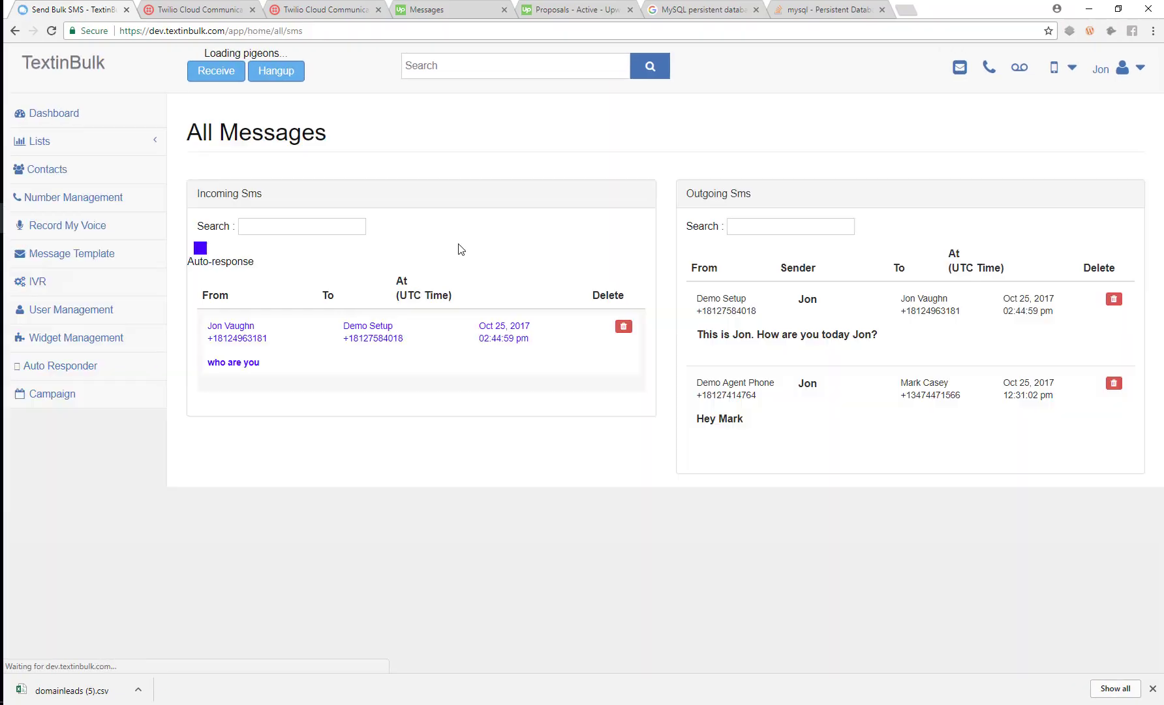
click(338, 361)
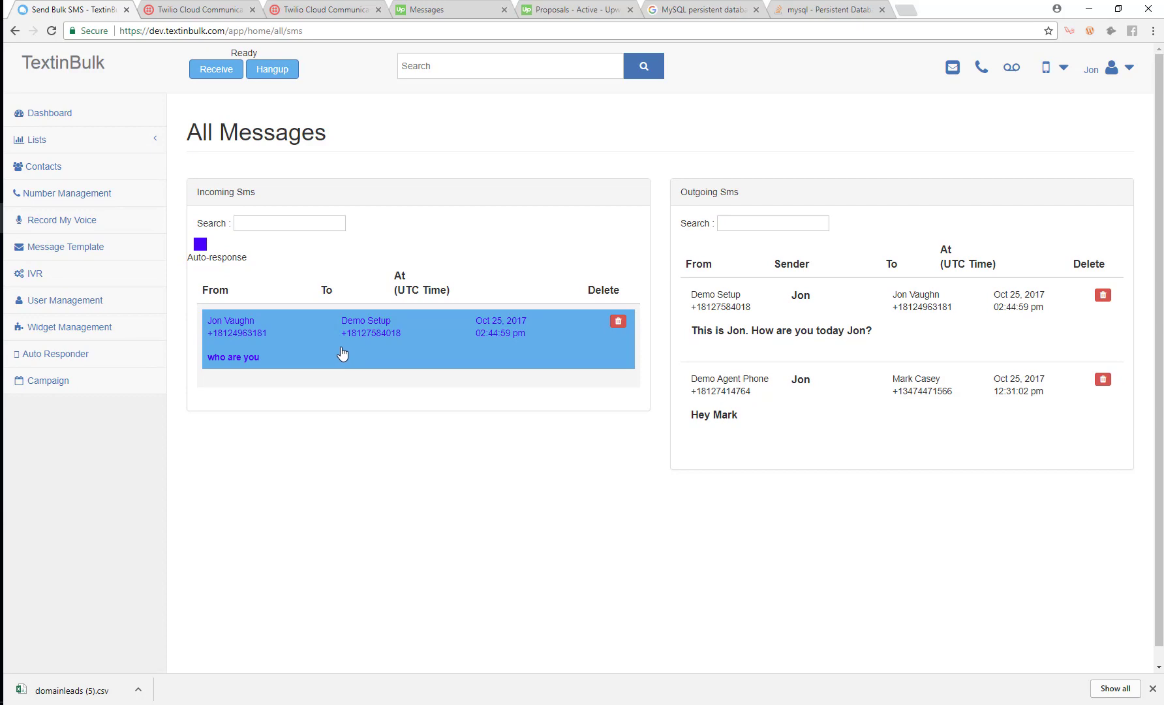
click(356, 346)
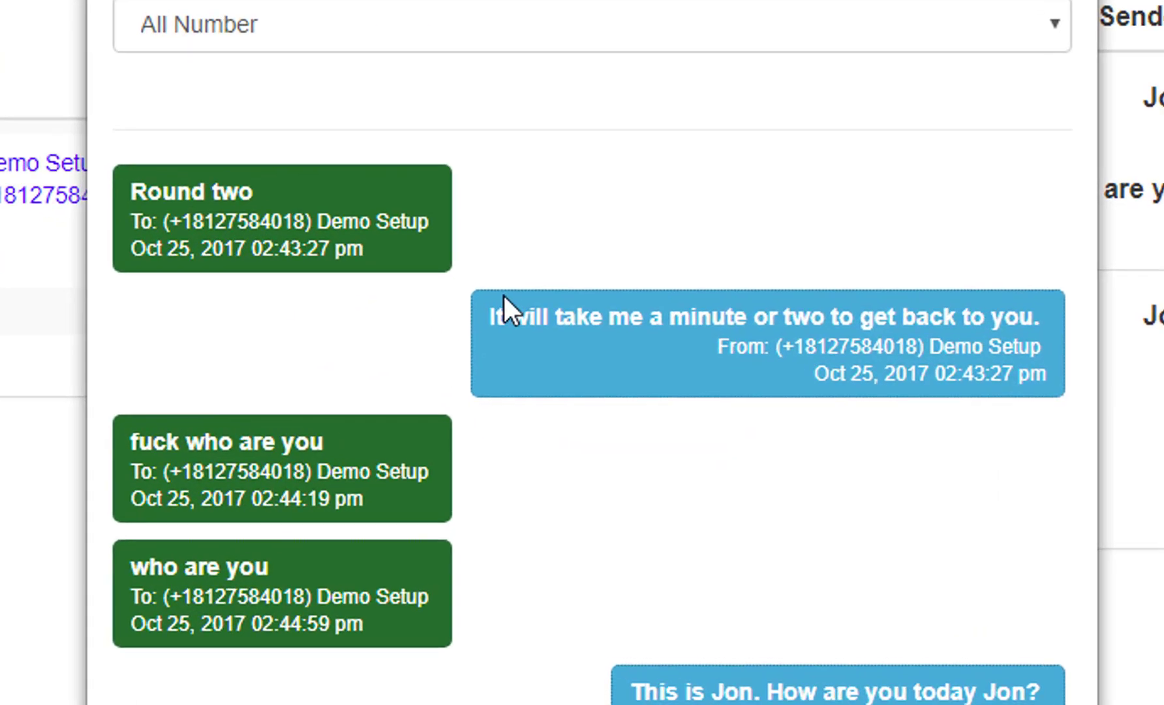
drag(485, 312, 1075, 310)
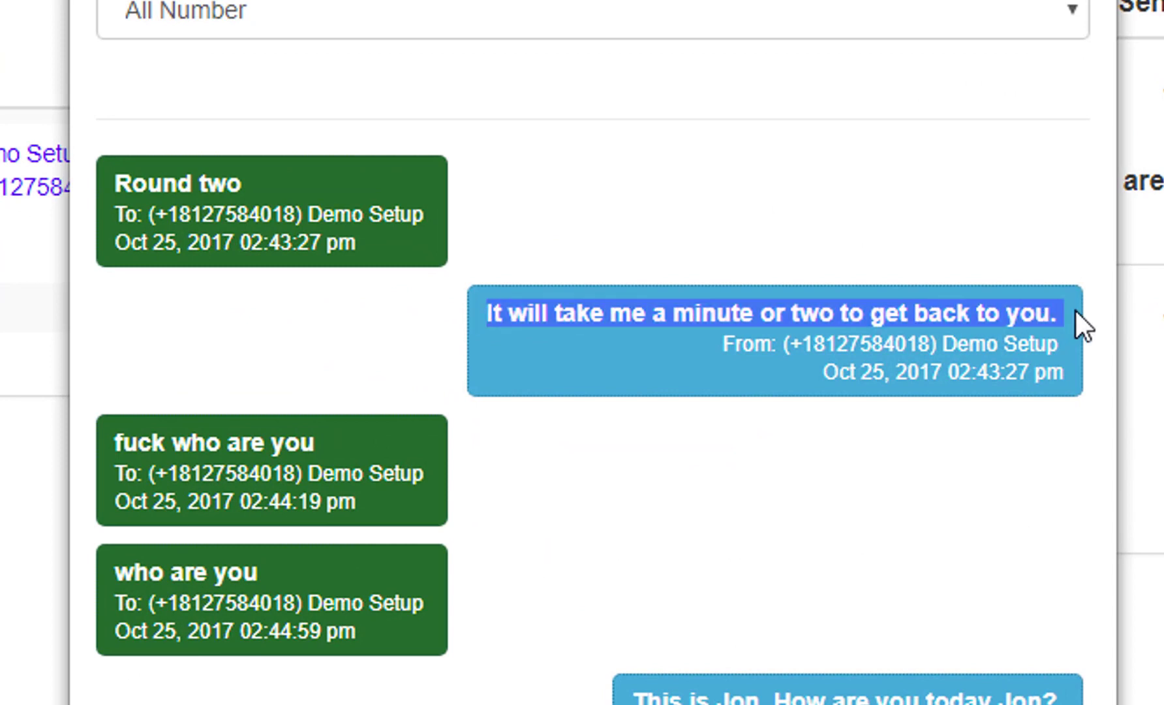
click(195, 433)
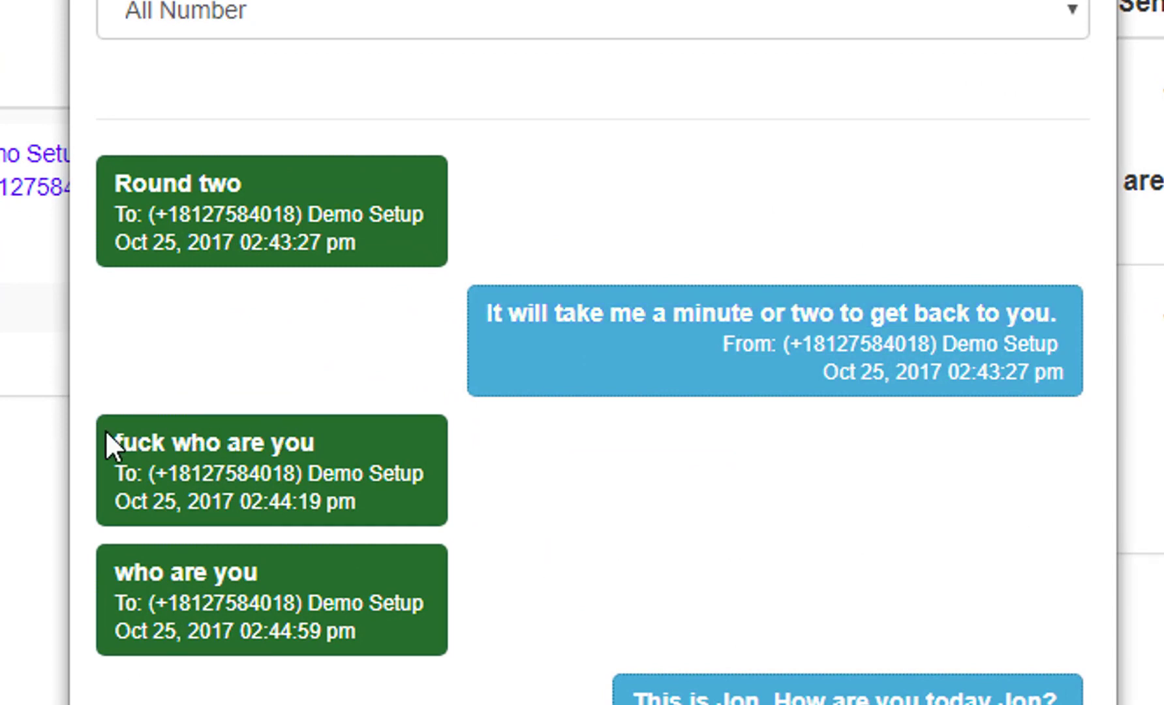
drag(175, 443, 317, 438)
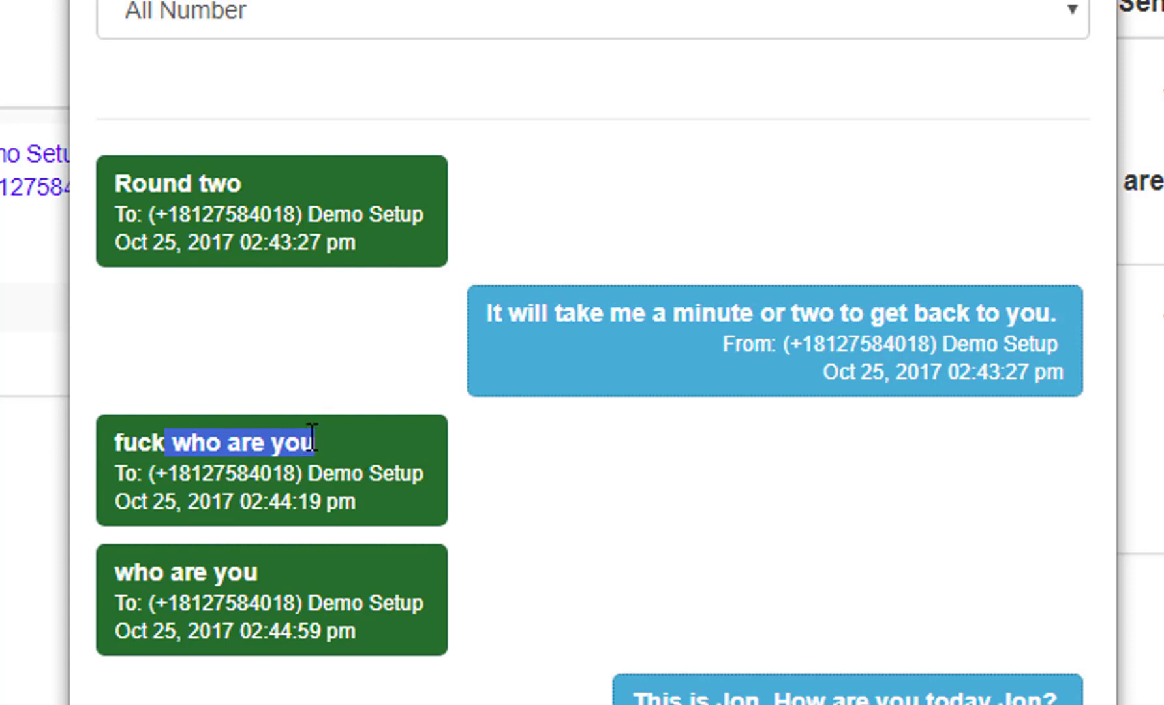
double_click(157, 441)
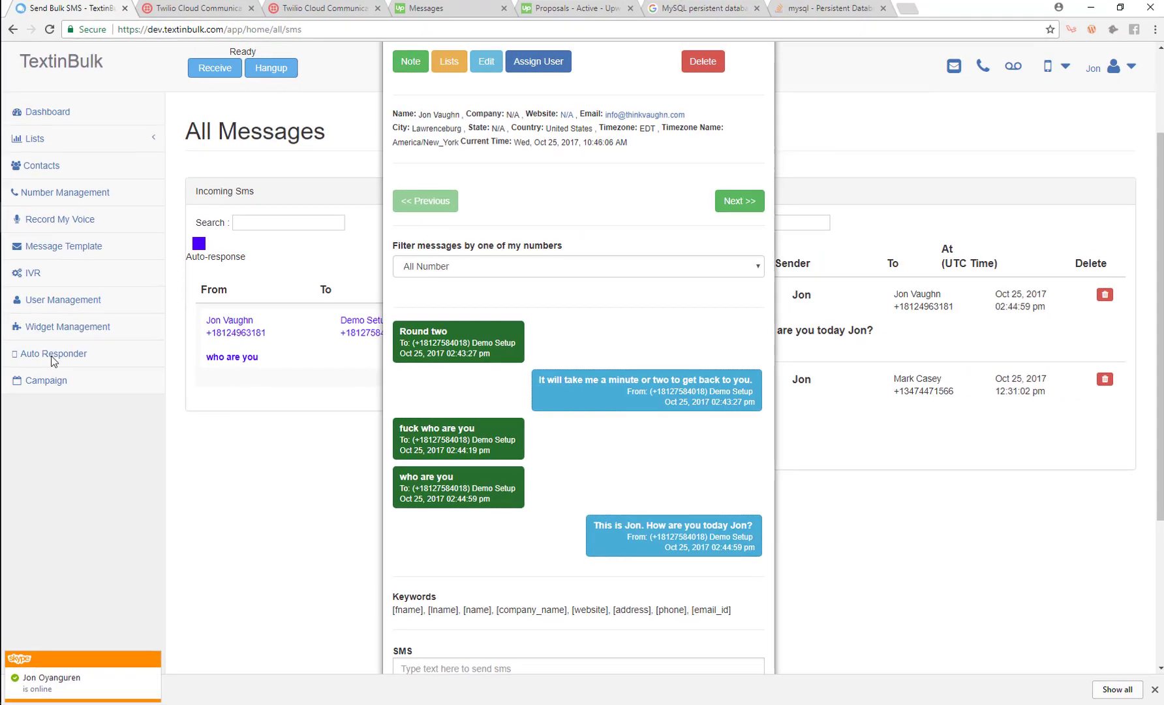
key(Escape)
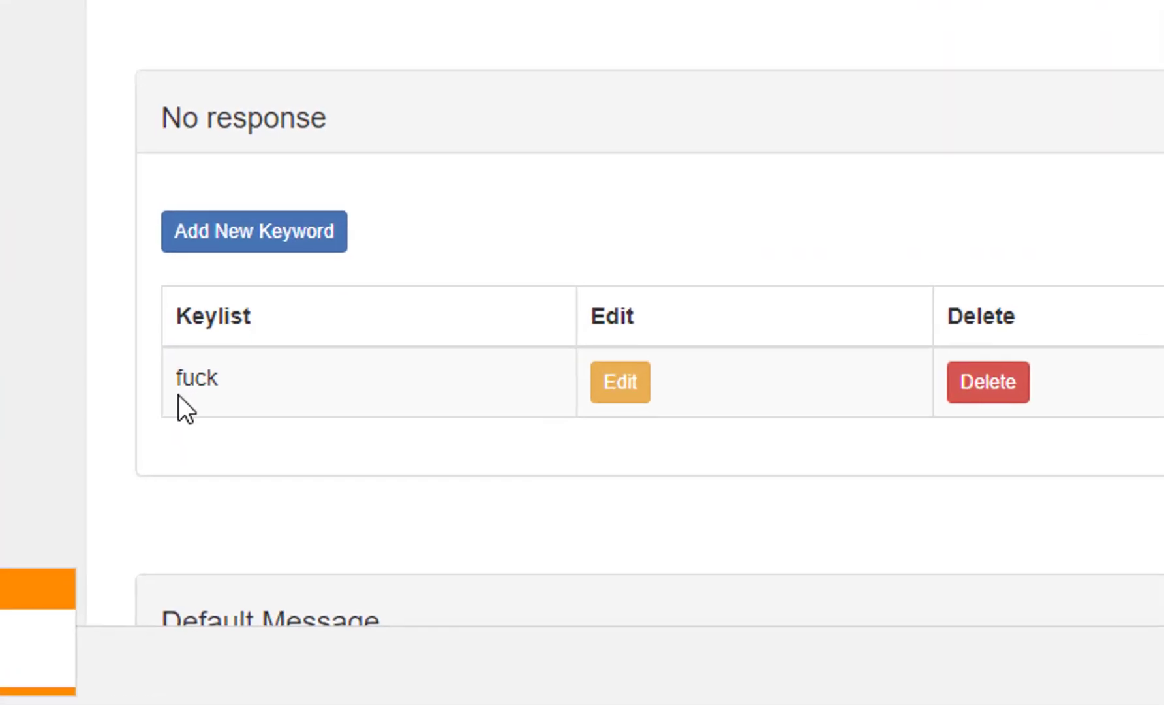
Check the no-response keyword and the "who are you" keyword entry in the Demo autoresponder's configuration.
double_click(192, 372)
click(450, 83)
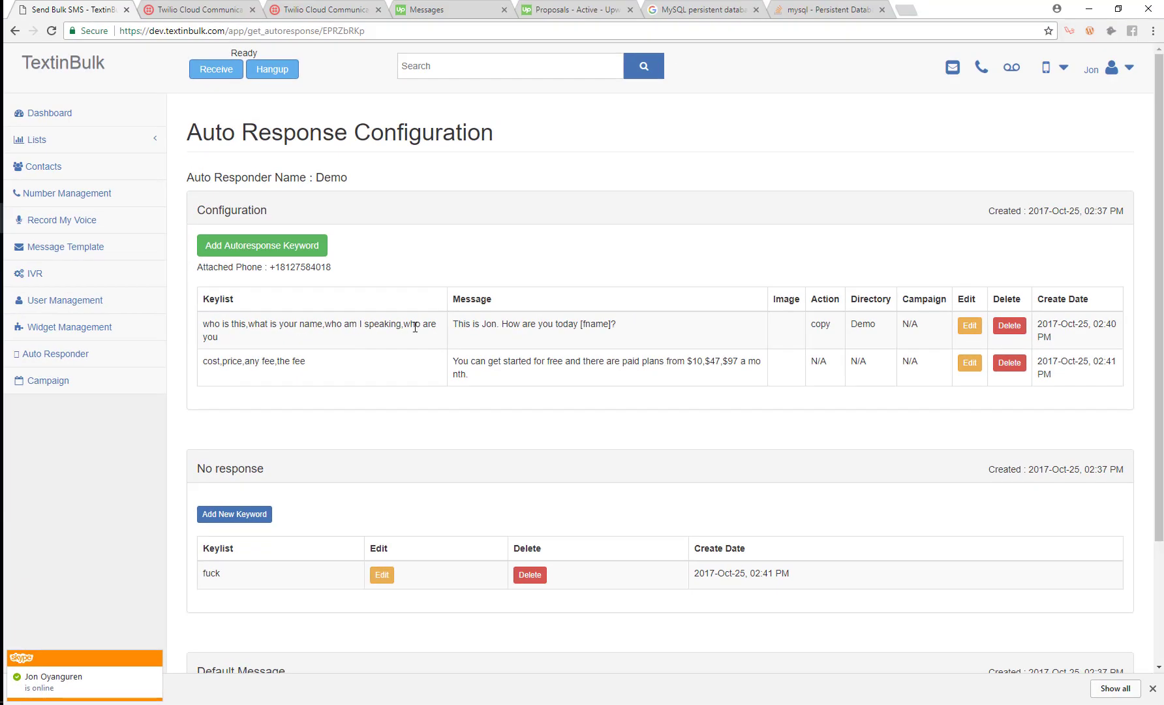
drag(401, 324, 436, 355)
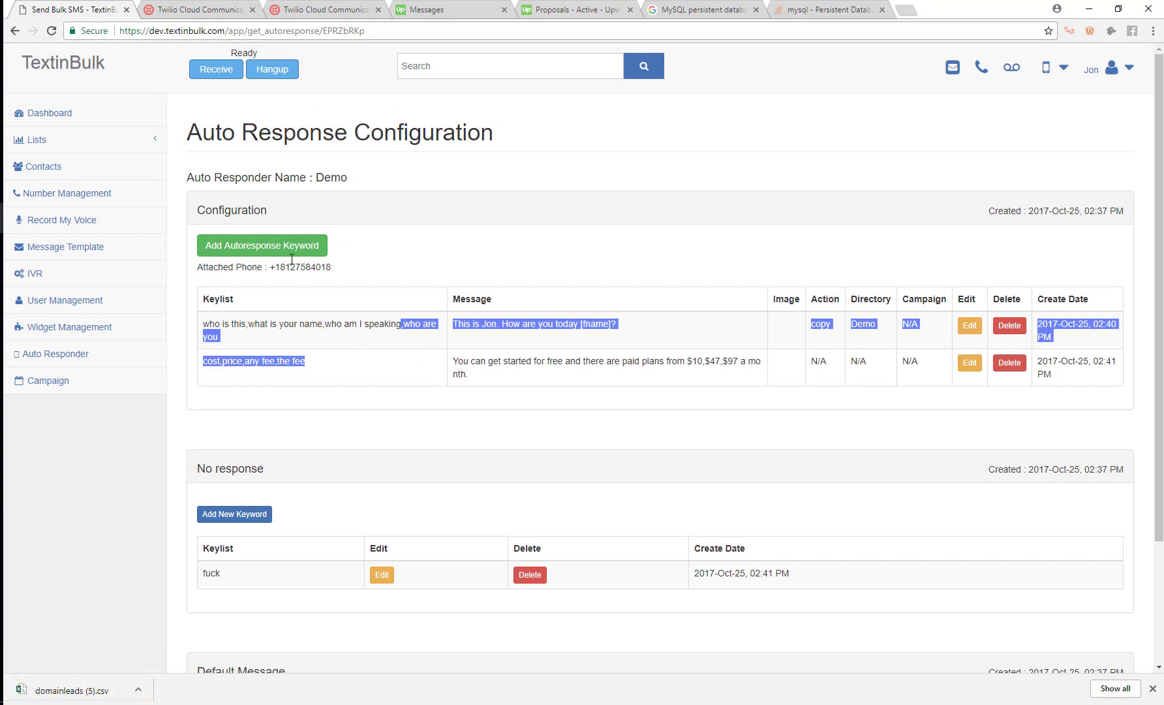
click(306, 308)
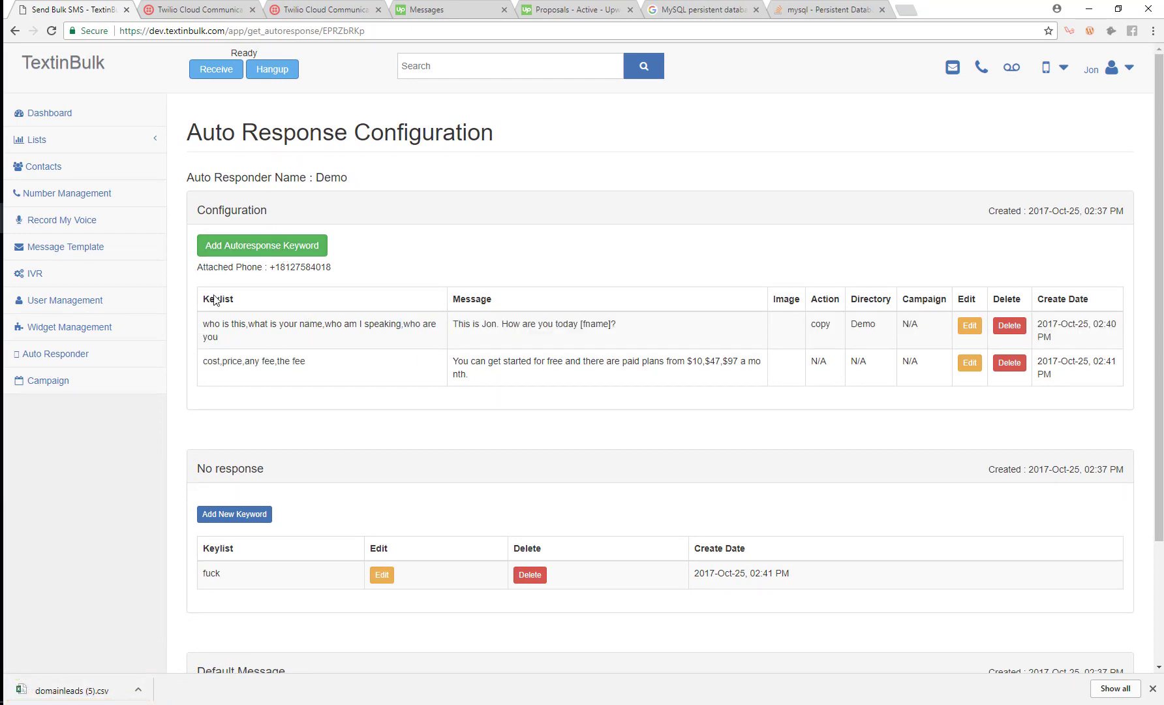
Open the "who are you" conversation from all messages and compare the text containing the no-reply keyword with the answered one.
click(500, 357)
click(952, 67)
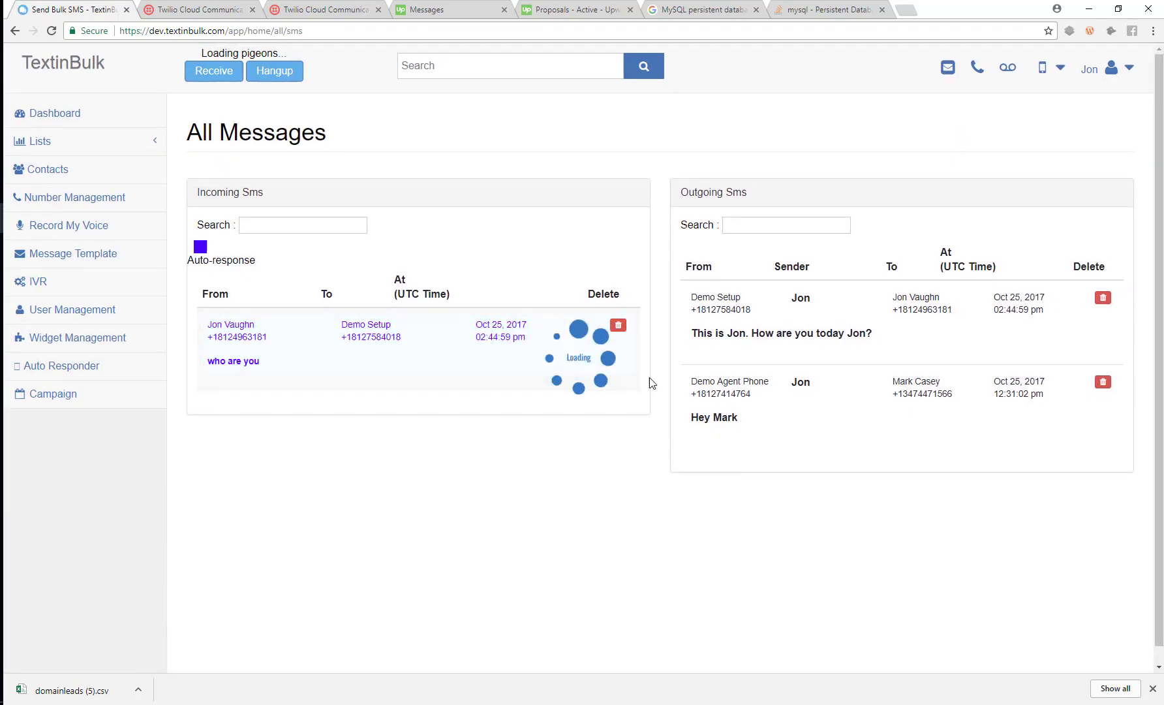
click(547, 358)
scroll(454, 475, down, 3)
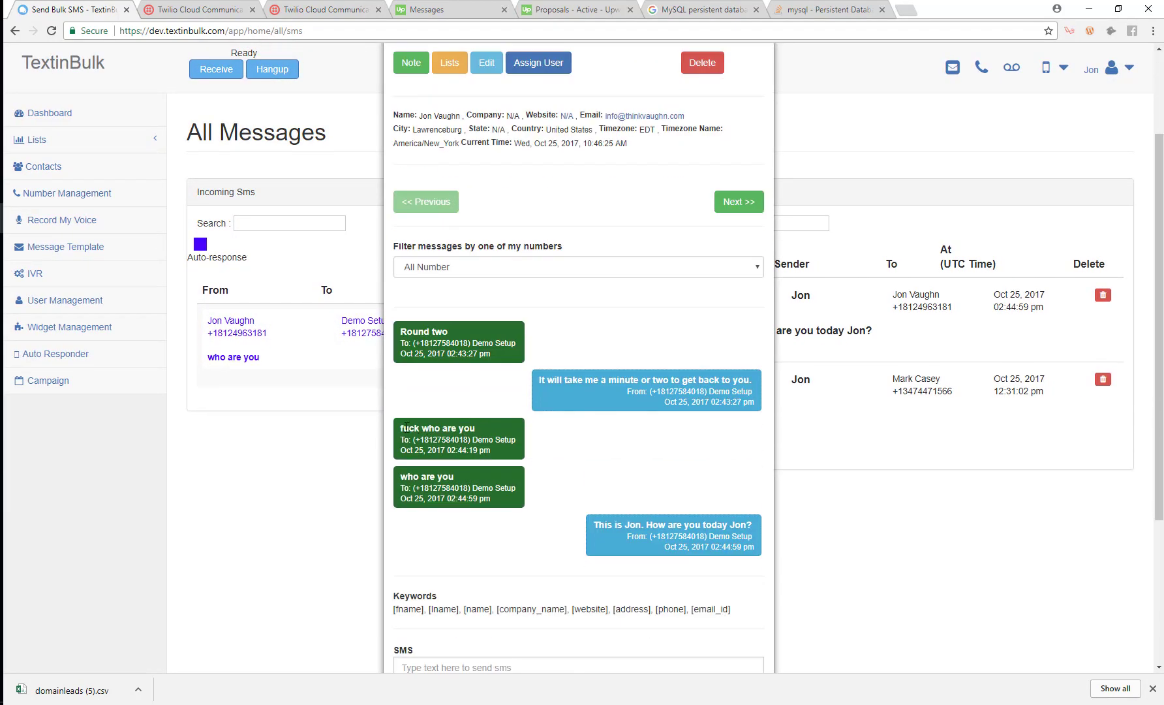
double_click(409, 428)
click(616, 439)
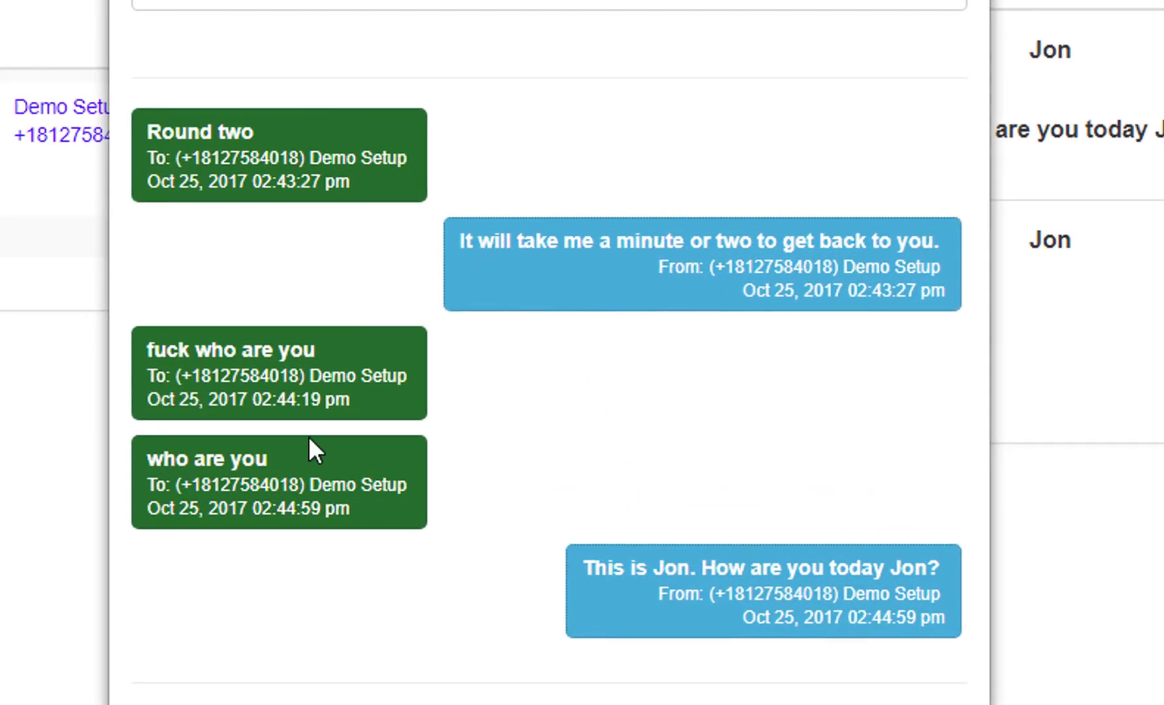
click(285, 355)
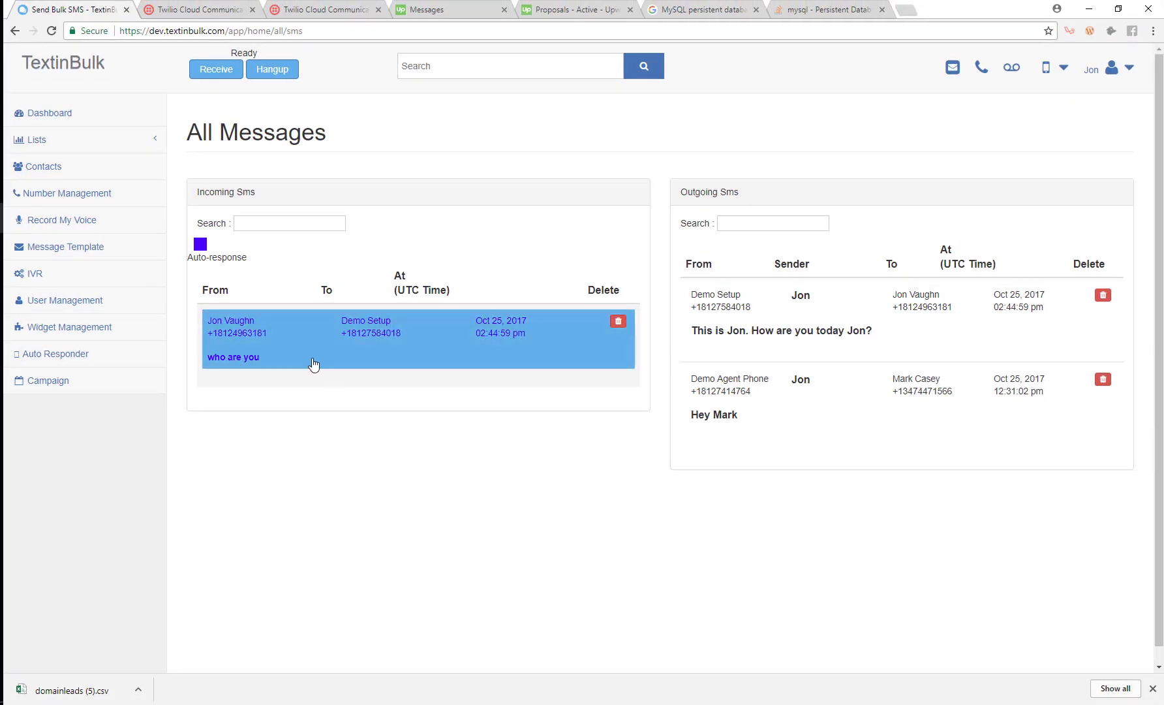
click(289, 355)
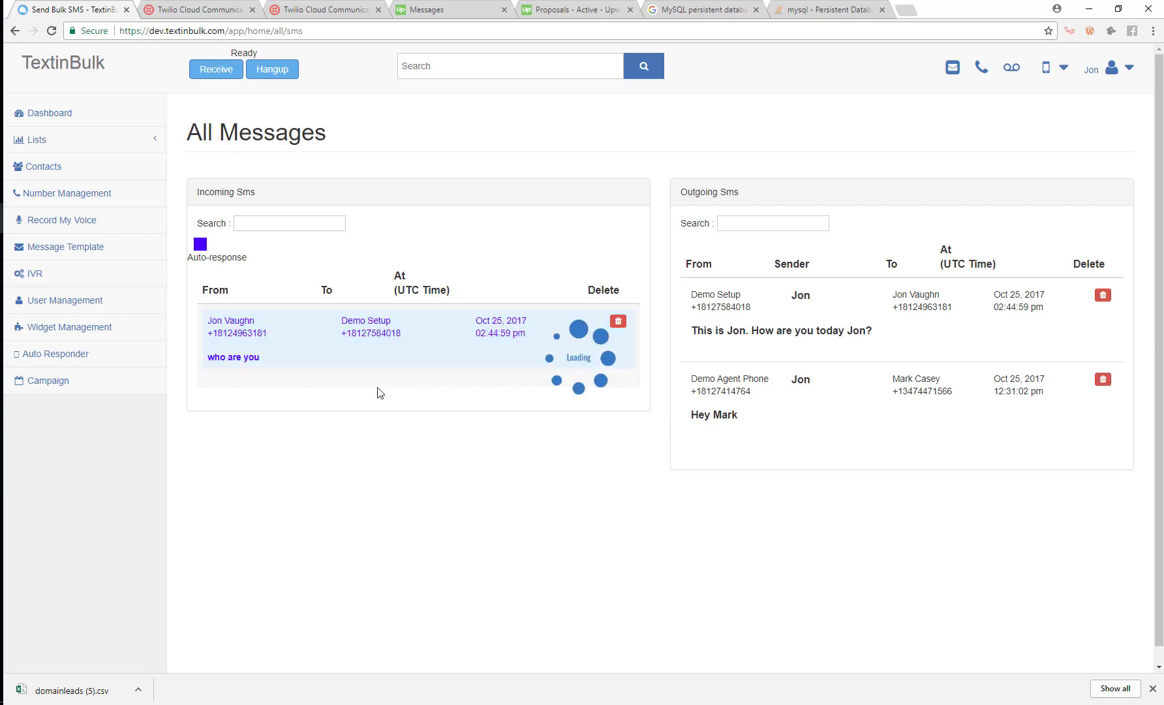
scroll(465, 436, down, 2)
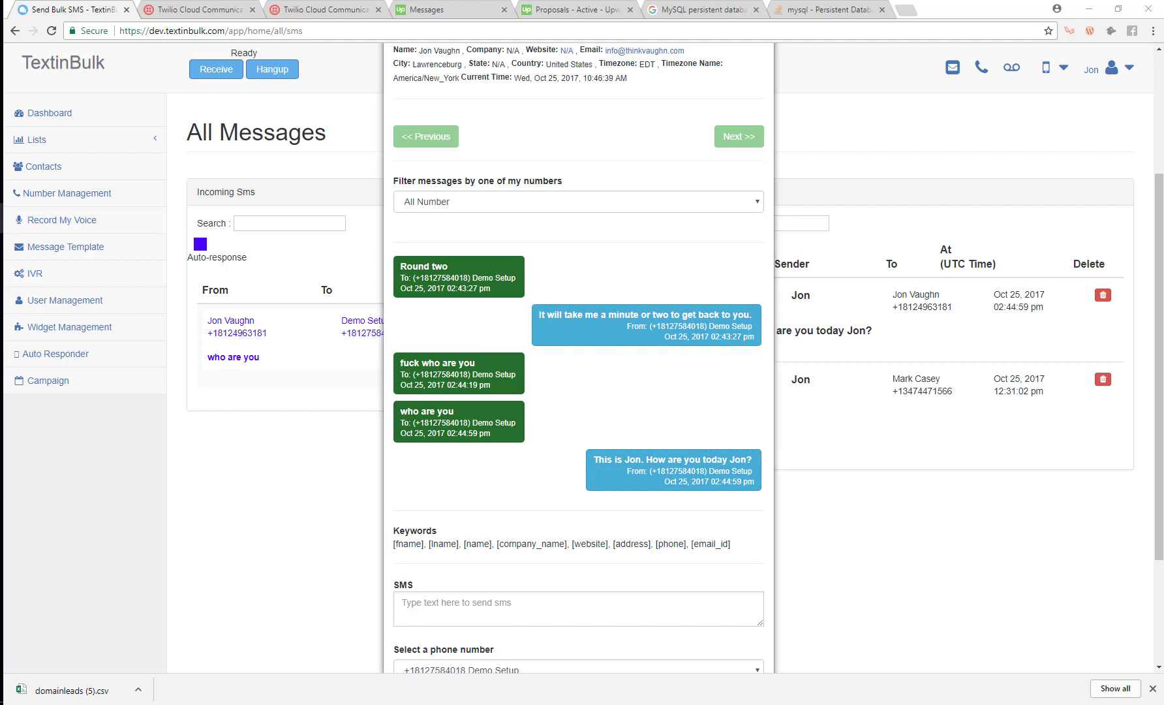
Open the Demo autoresponder's configuration and check the "cost,price,any fee,the fee" keyword entry, especially the "price" keyword.
click(54, 353)
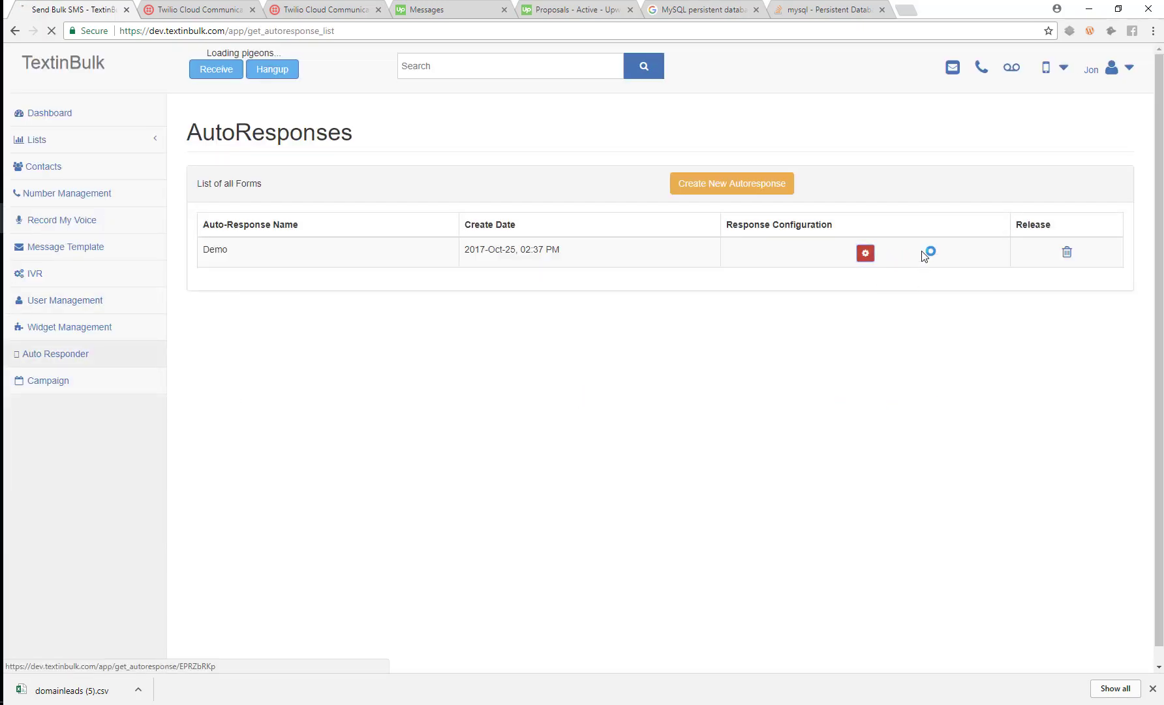
click(927, 253)
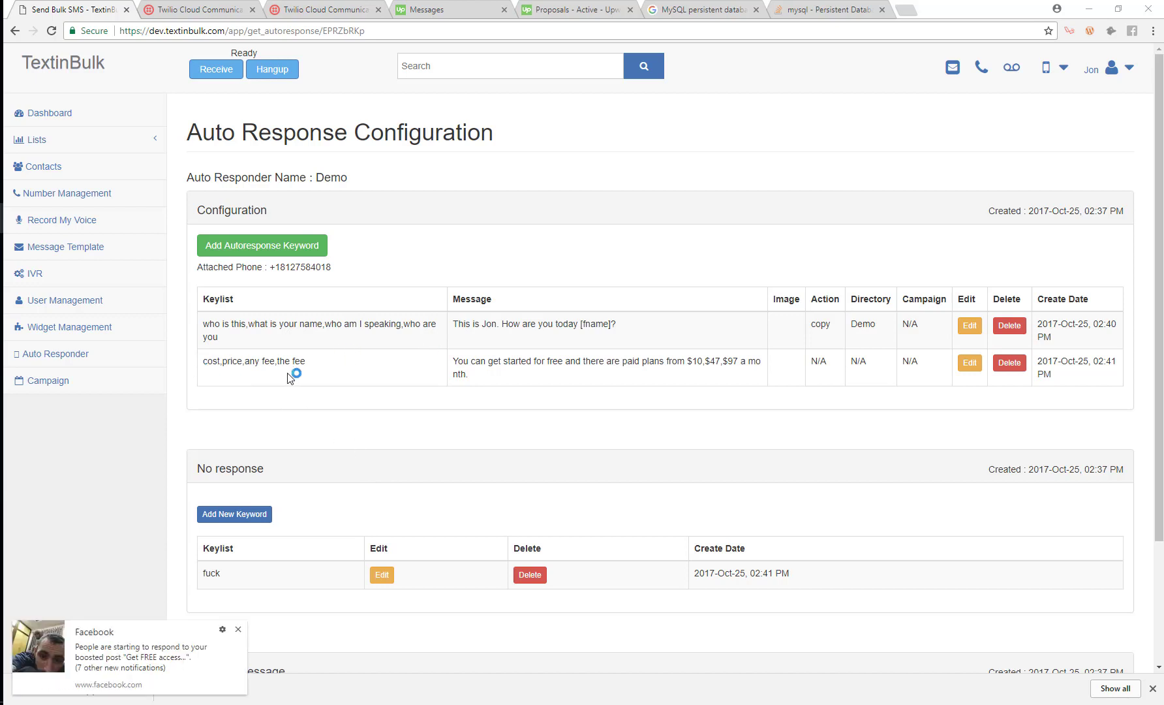
drag(307, 362, 201, 368)
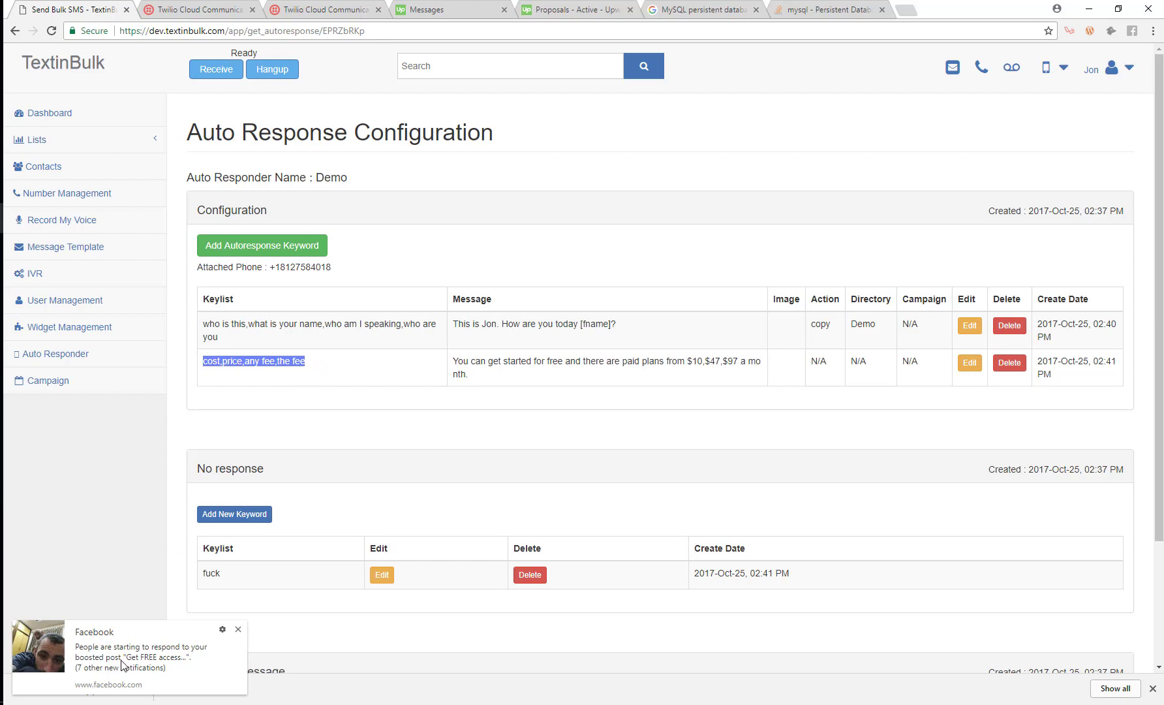
click(253, 361)
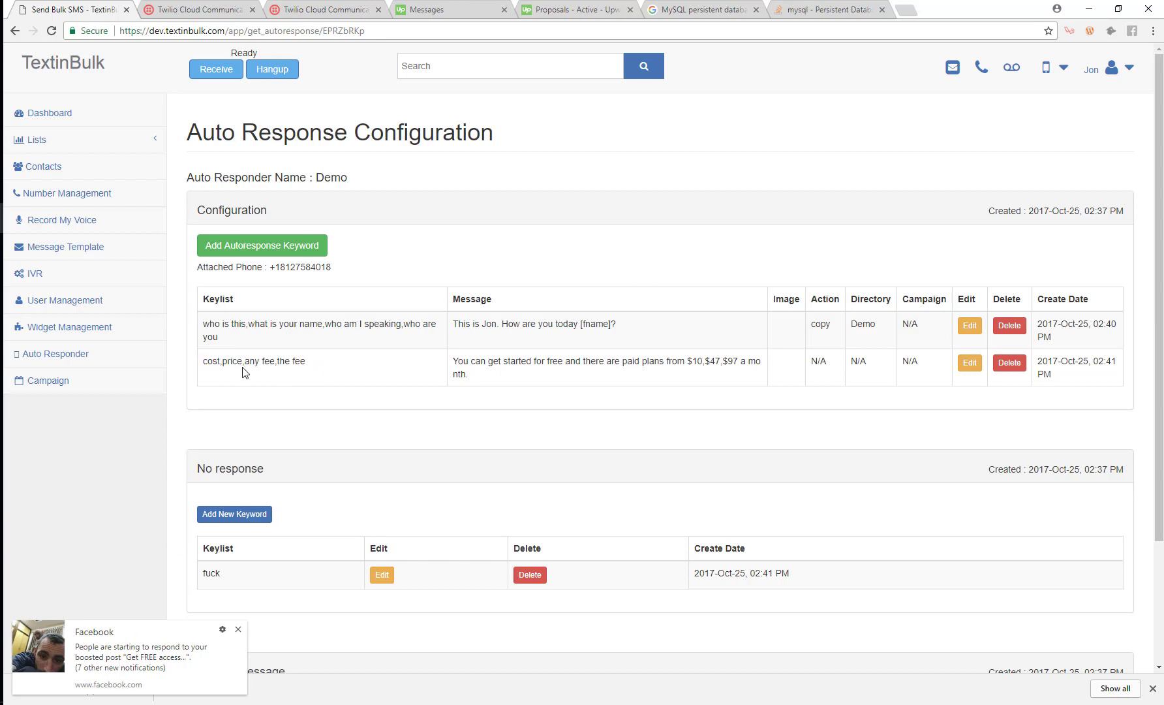
double_click(230, 363)
Open the newest incoming text's conversation from all messages and examine the question about the service's price and its automatic reply.
click(953, 67)
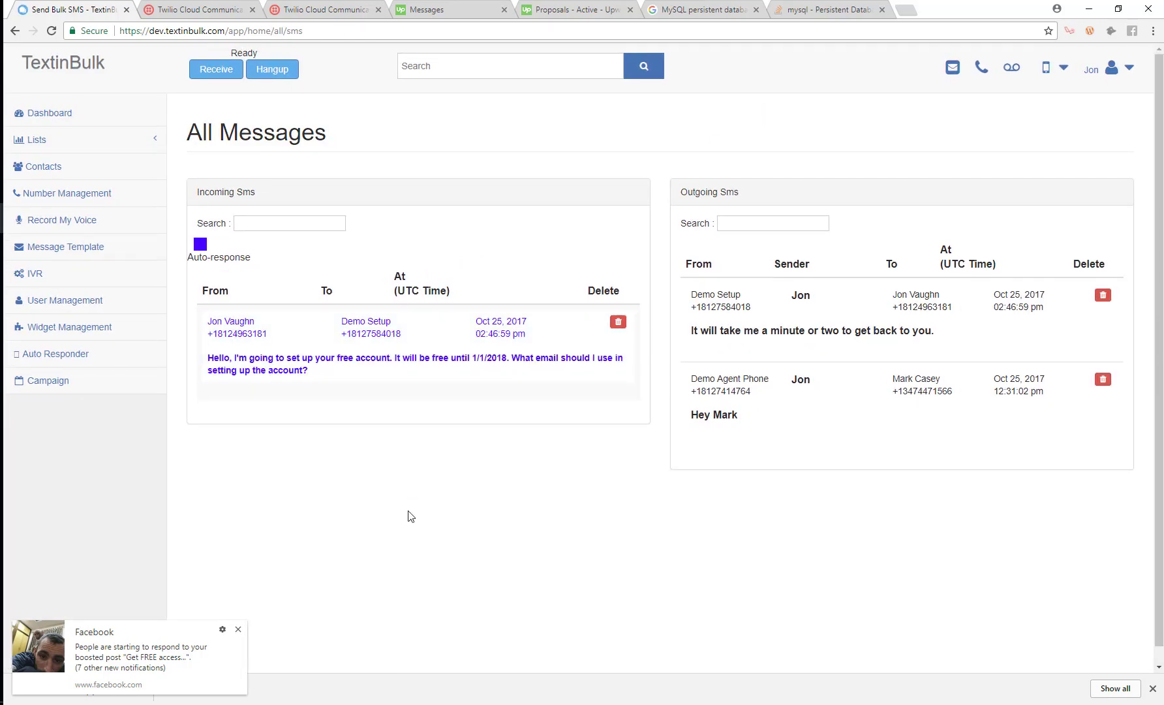
click(390, 327)
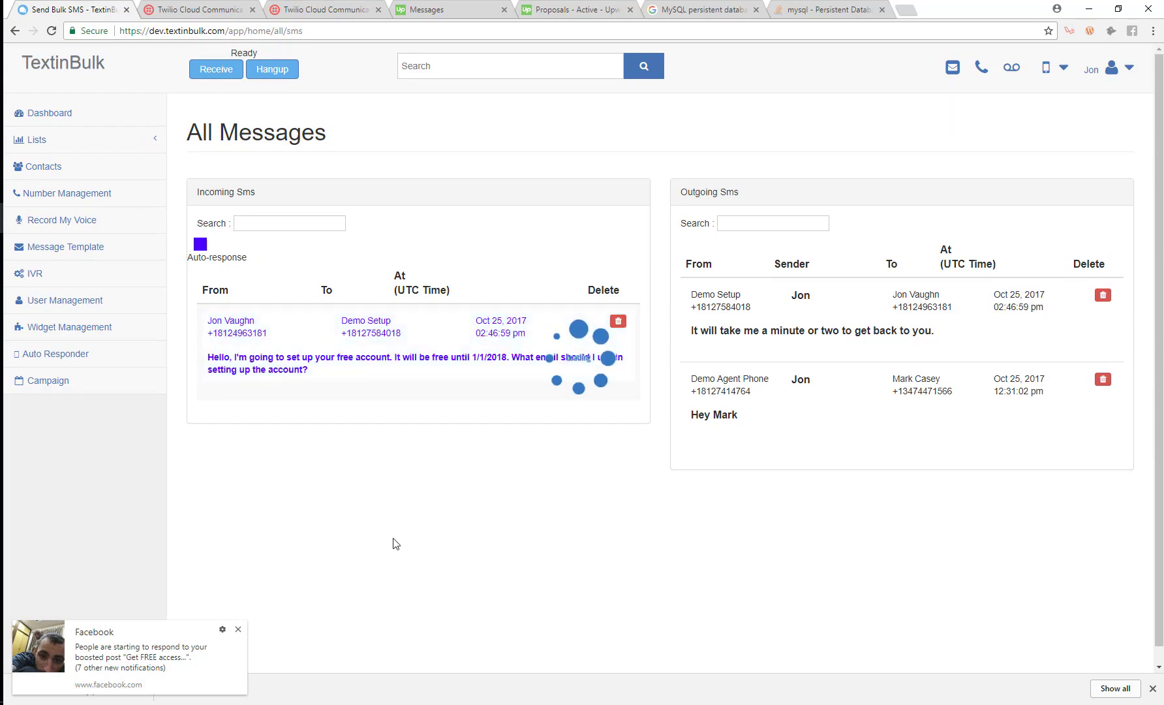
scroll(515, 455, down, 4)
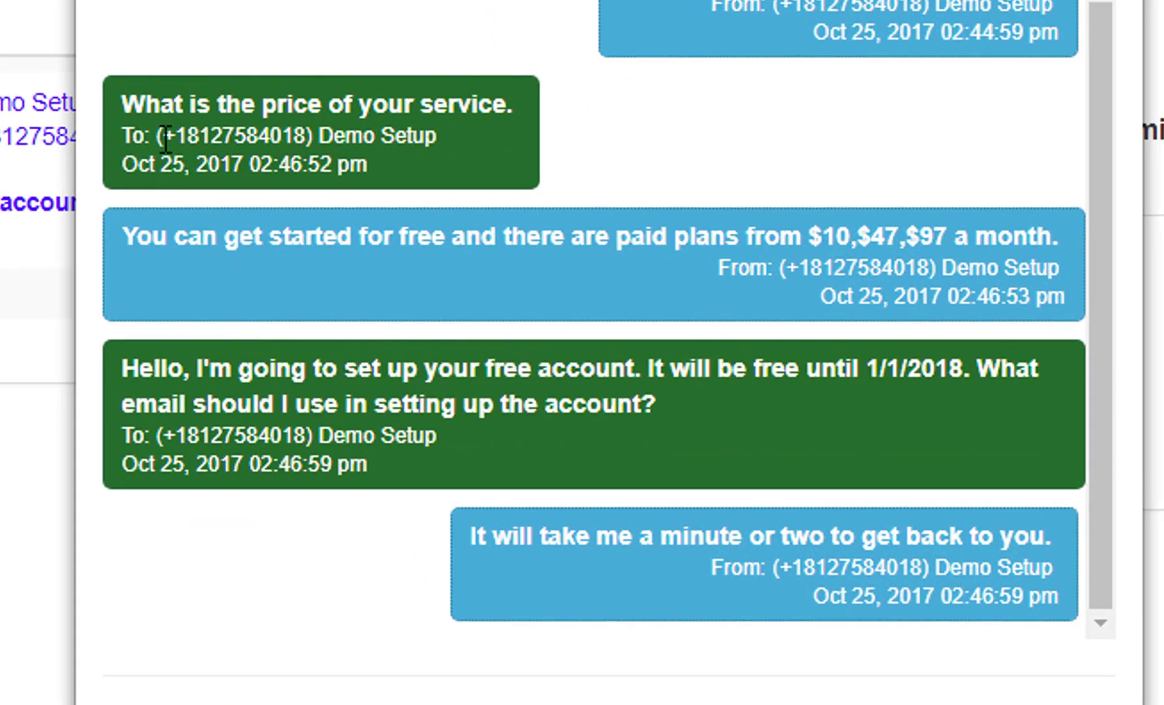
drag(413, 332, 512, 333)
click(356, 322)
scroll(356, 322, down, 3)
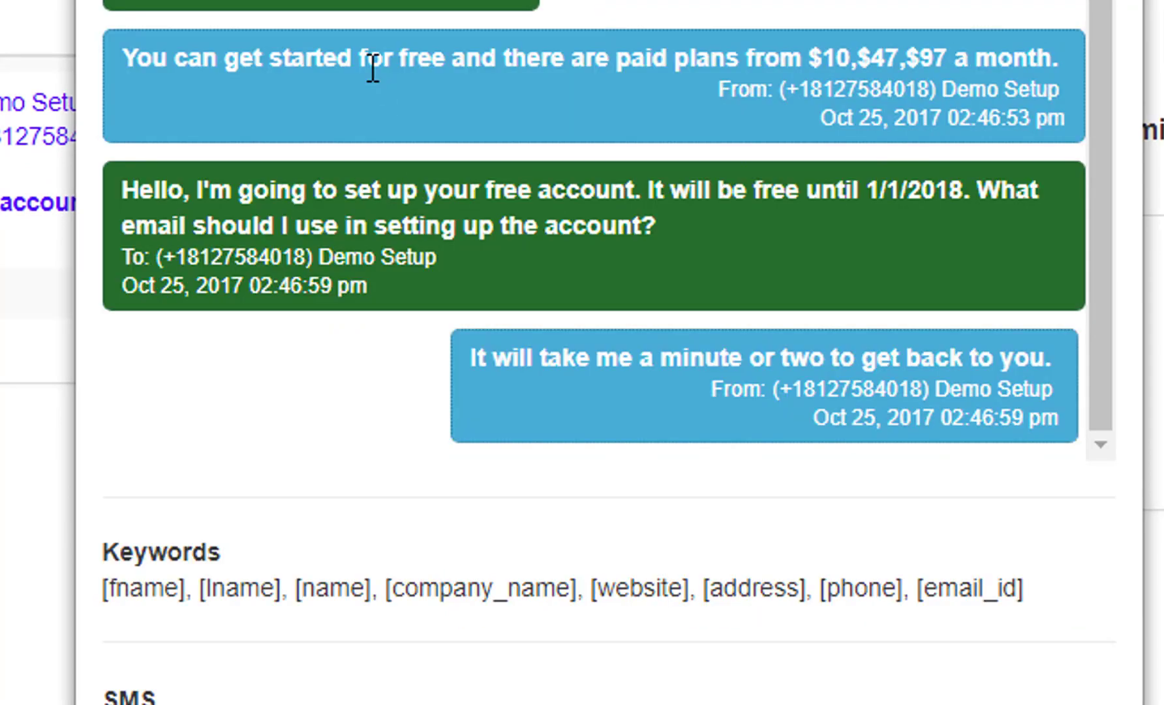
drag(363, 59, 878, 87)
click(868, 72)
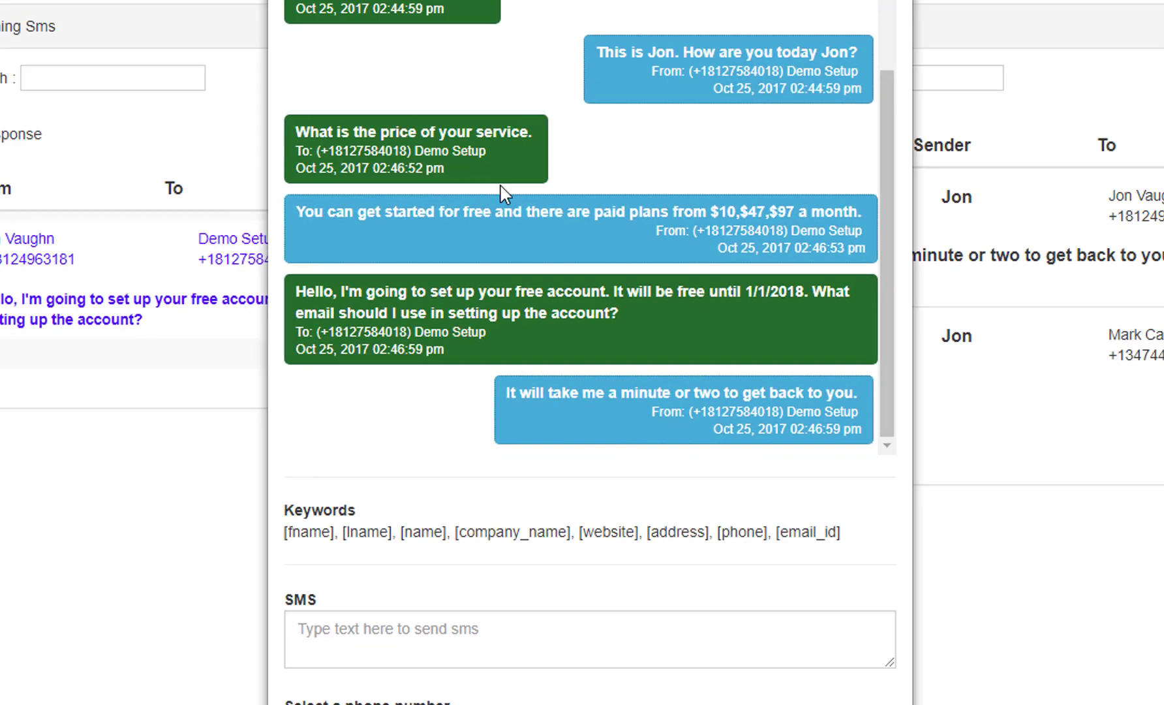
Trace the exchange from the price question and its reply to the incoming free-account message and the default reply.
scroll(469, 300, up, 2)
scroll(558, 449, down, 2)
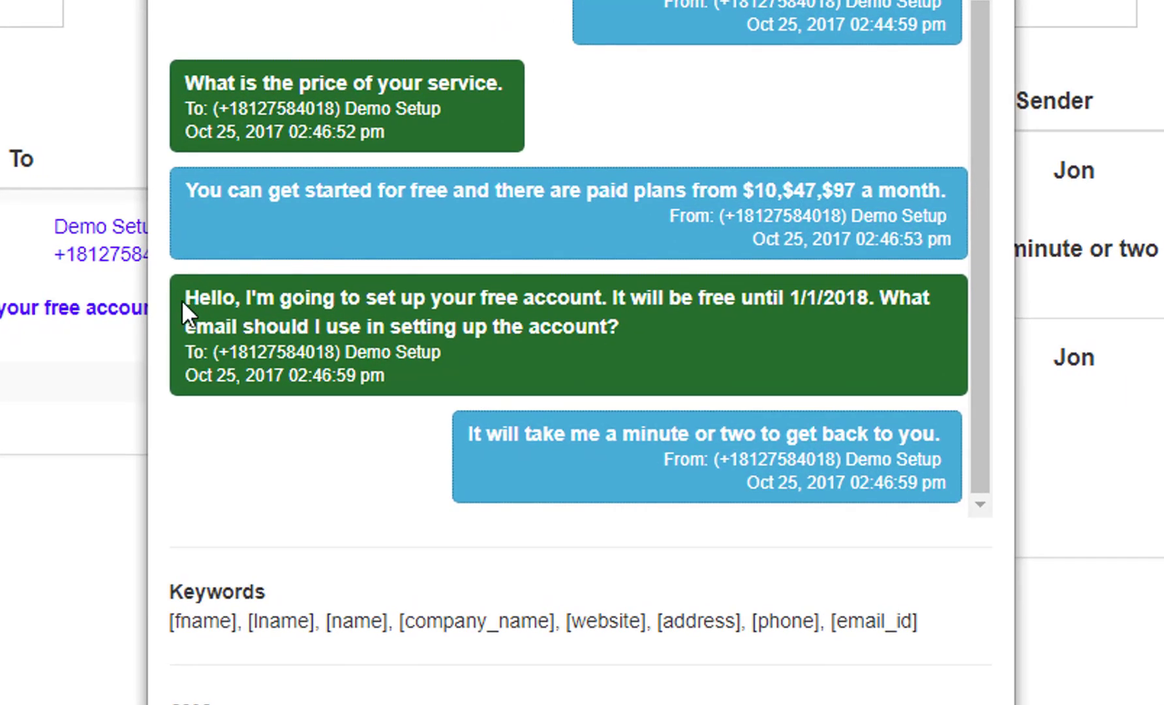
drag(181, 300, 943, 436)
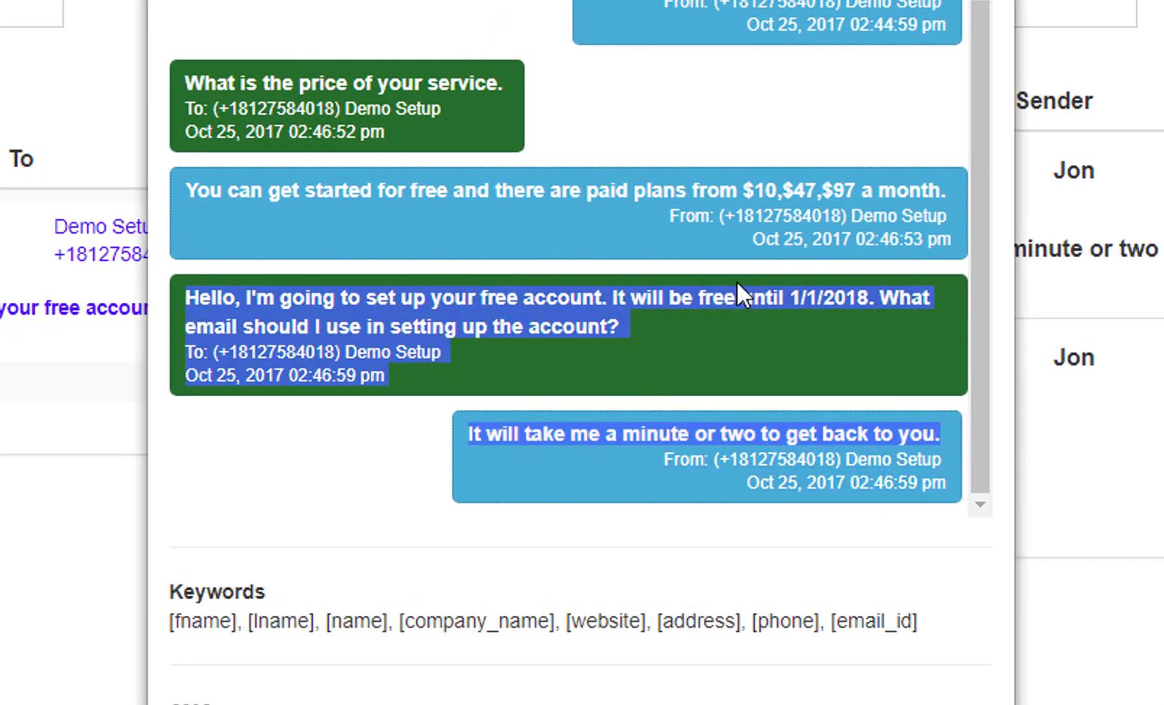
click(736, 281)
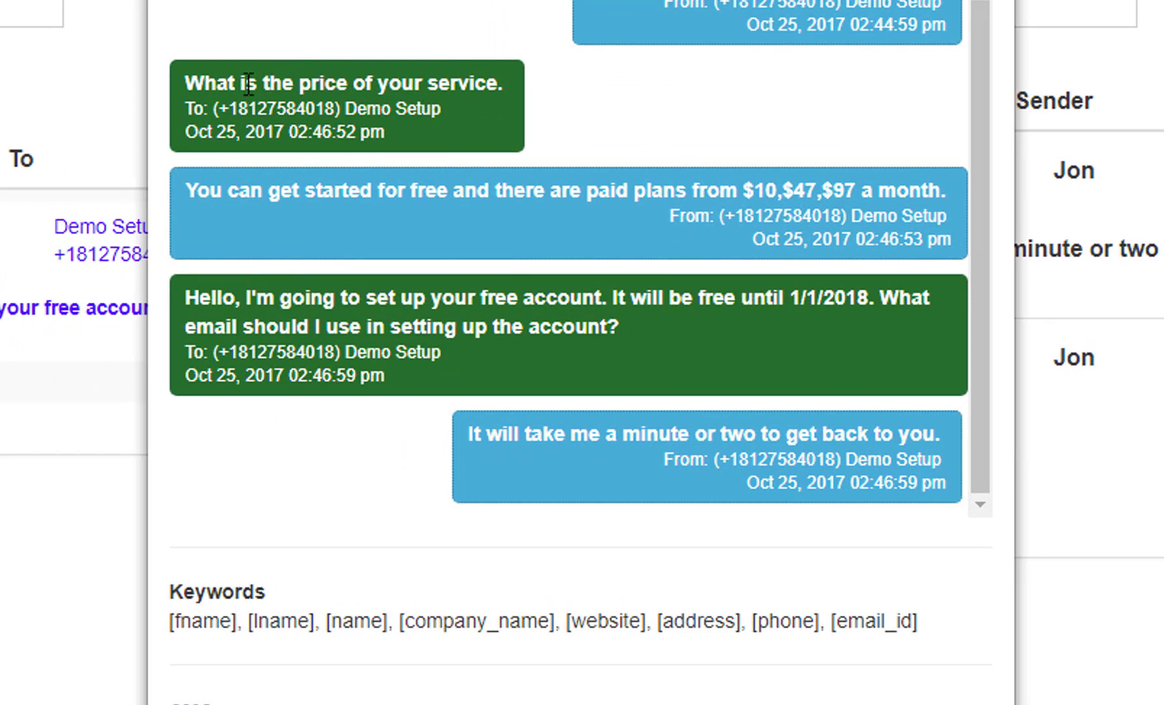
drag(503, 85, 189, 81)
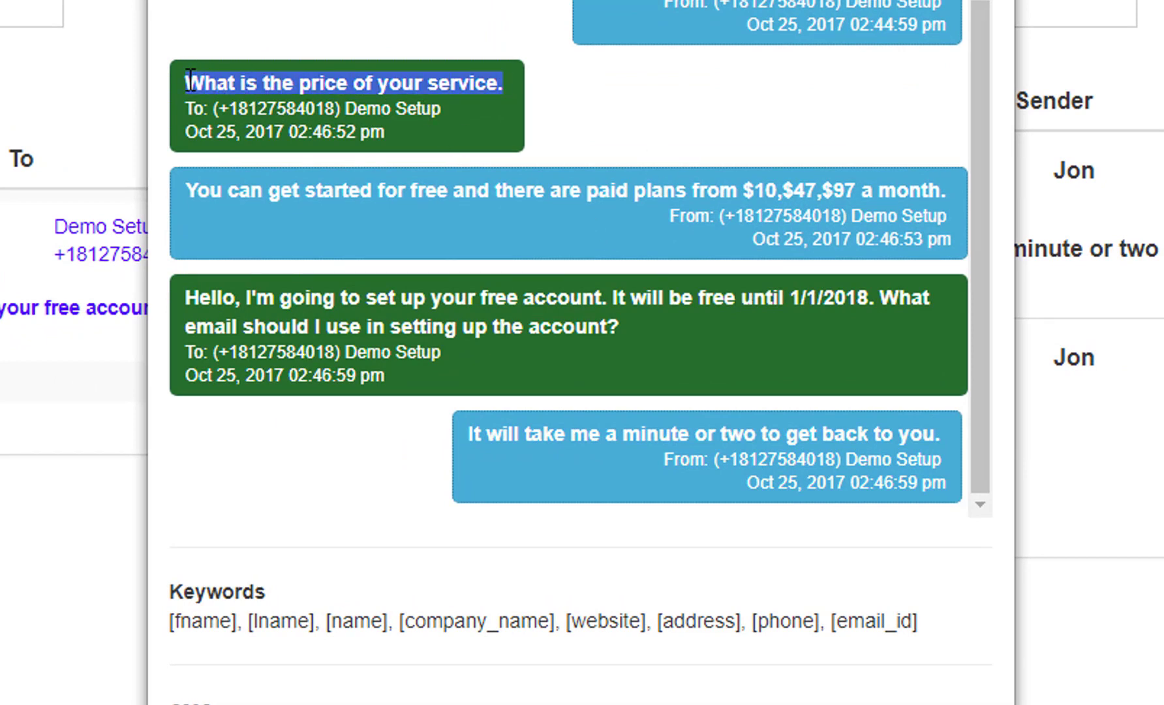
click(189, 191)
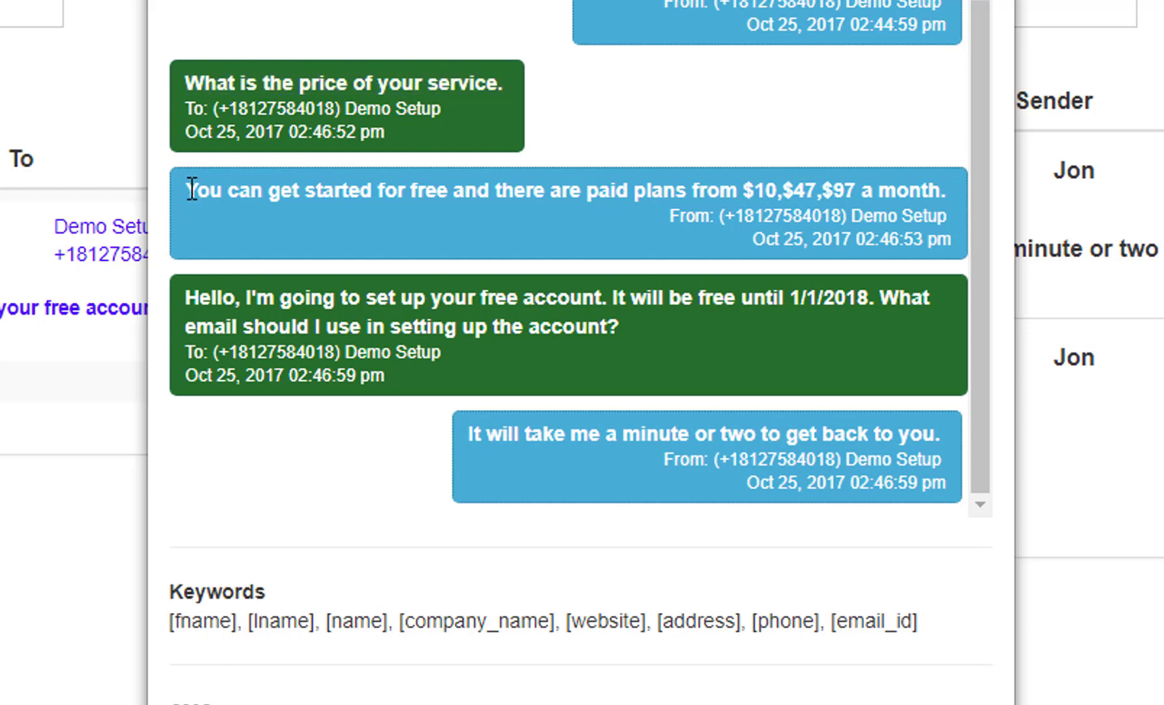
drag(188, 189, 938, 193)
click(872, 208)
drag(418, 353, 350, 353)
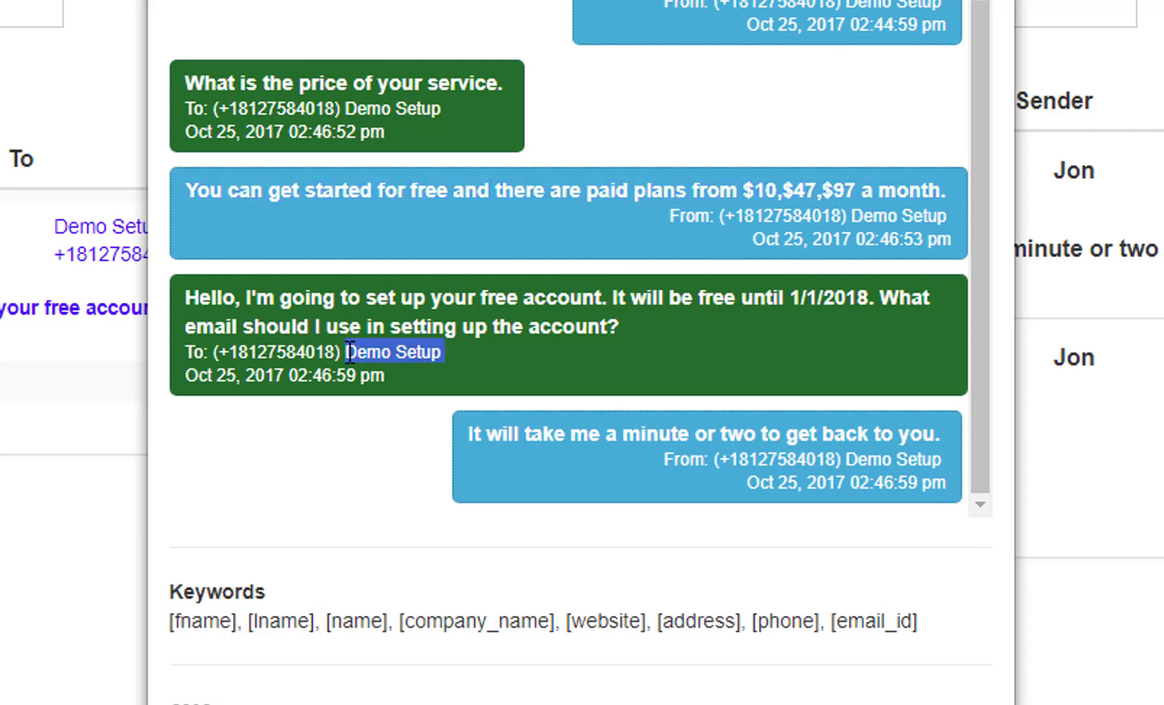
click(445, 361)
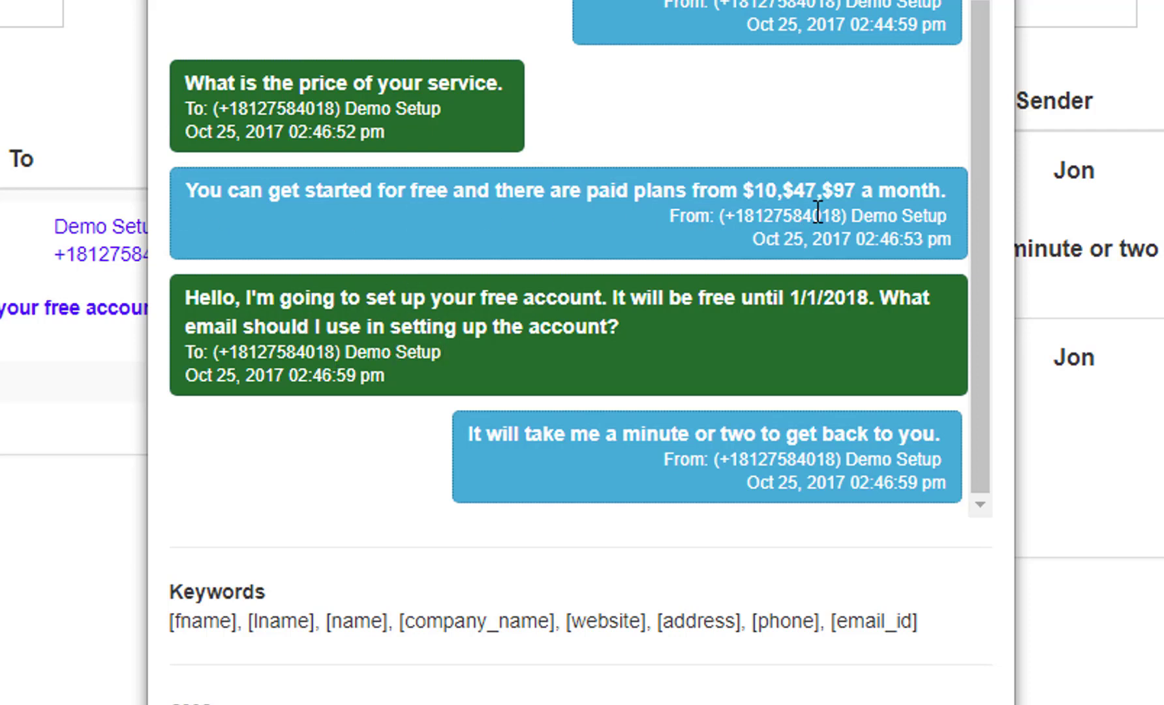
Check the contact's phone number in the heading of the conversation's number information.
scroll(264, 199, up, 10)
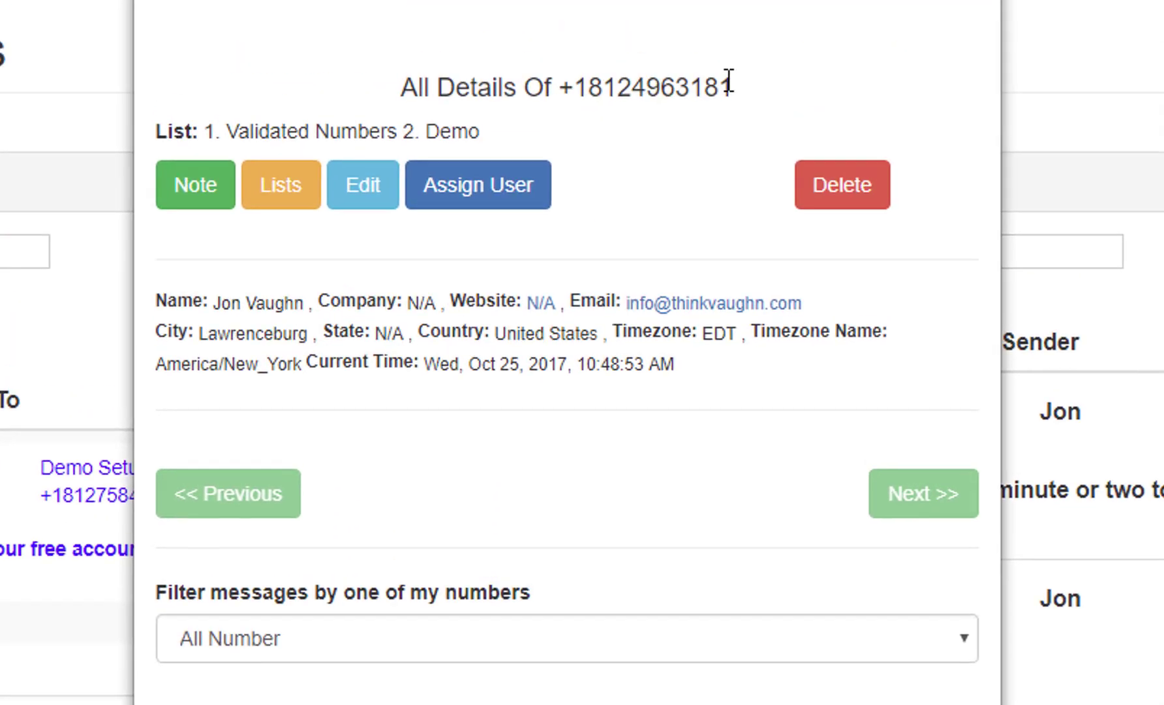
drag(729, 85, 588, 87)
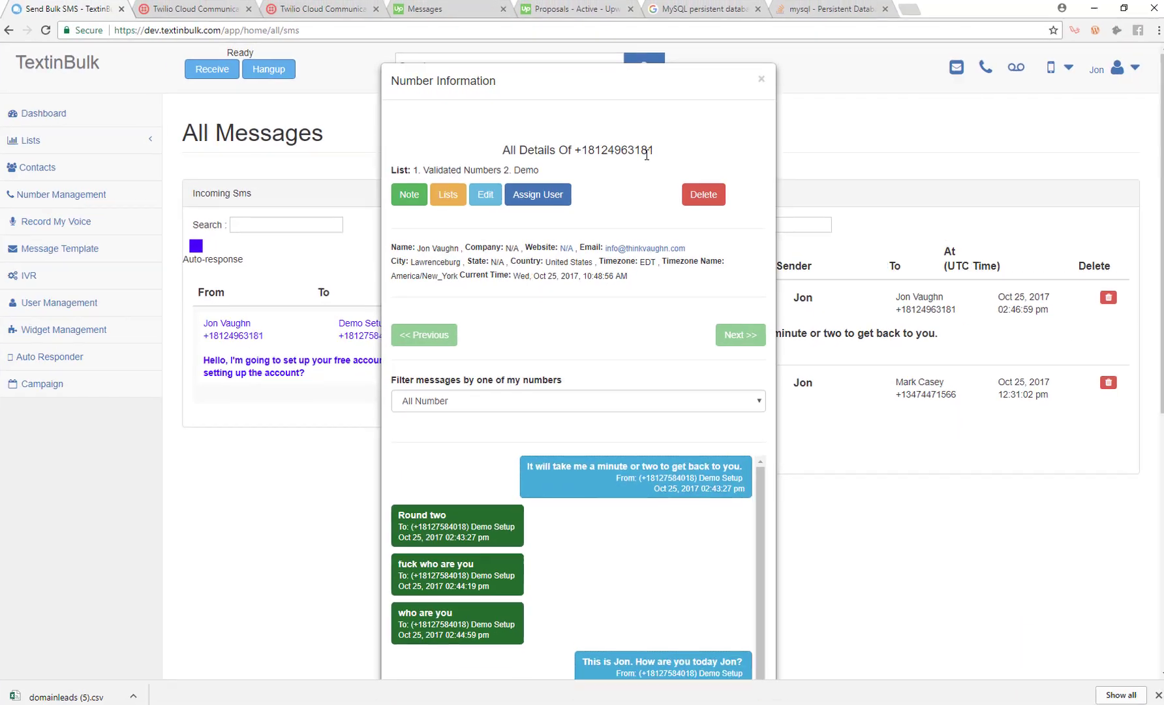
click(664, 155)
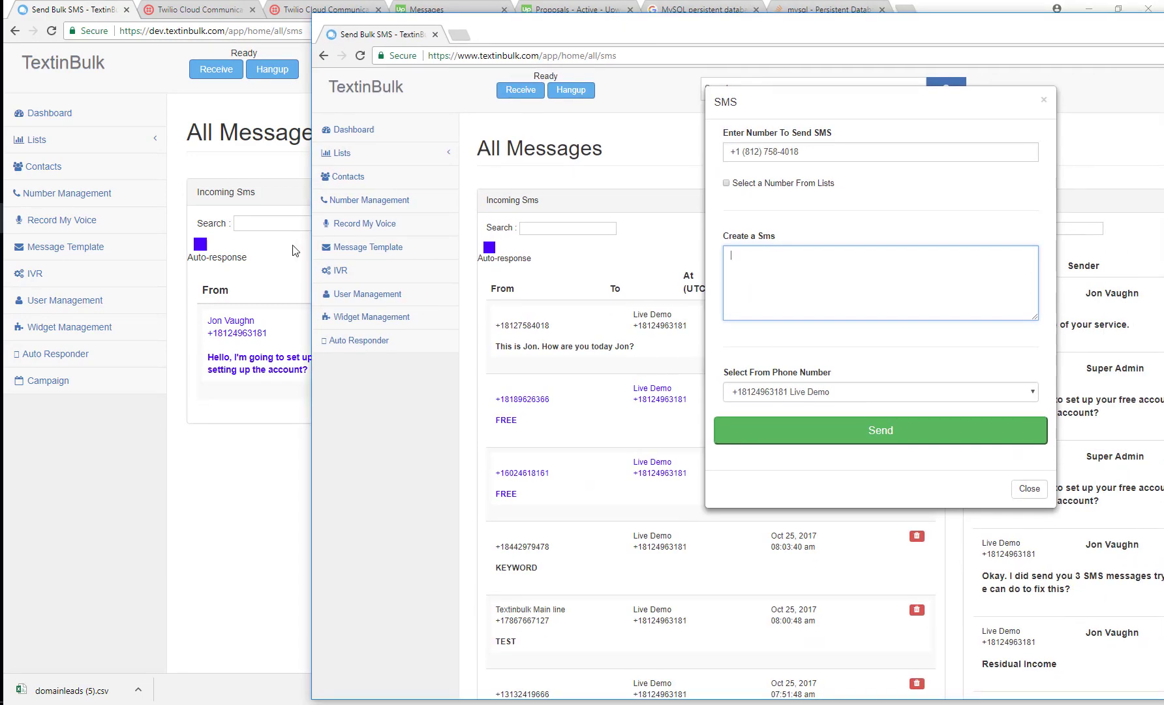
Switch to the other TextinBulk account's window, open the Affiliate Info autoresponder's configuration and check its FREE keyword entry and reply message.
click(349, 345)
drag(455, 13, 471, 88)
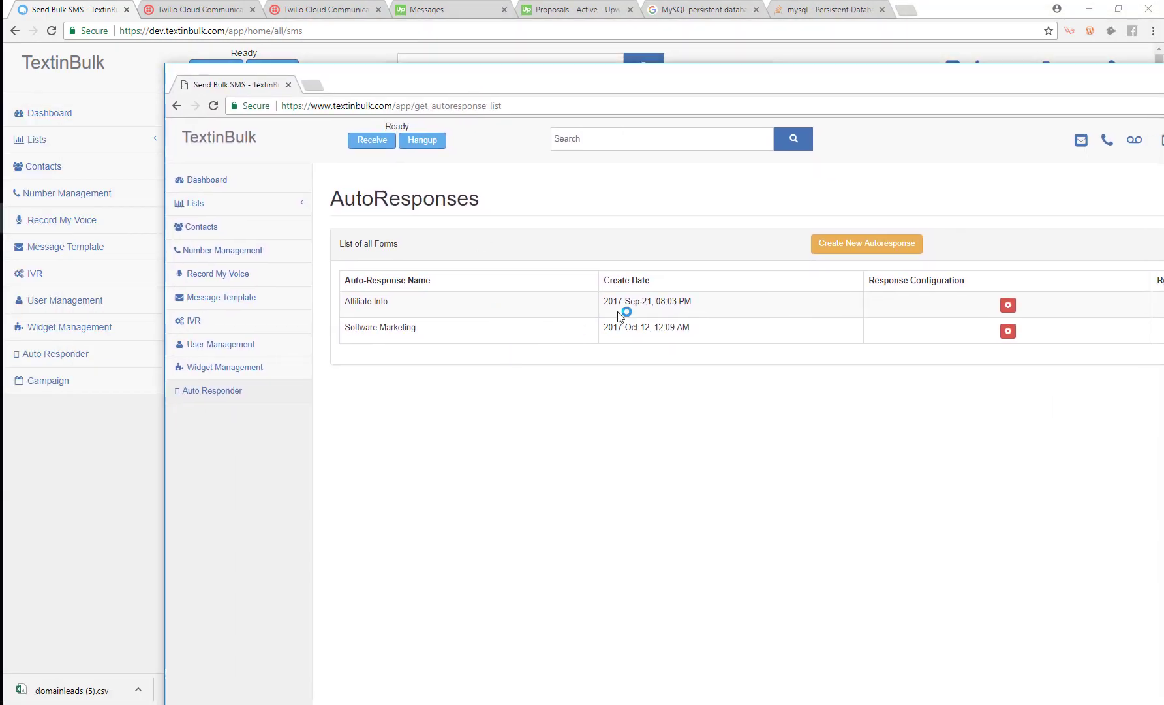
click(1008, 305)
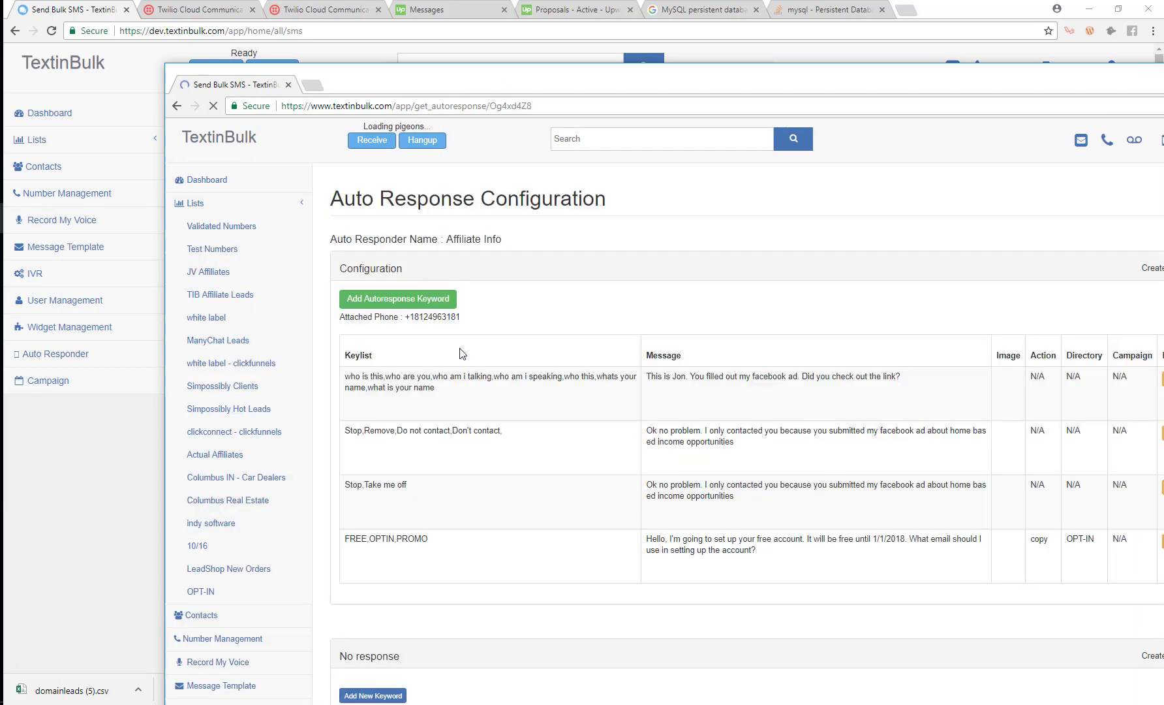
scroll(353, 417, down, 2)
double_click(355, 411)
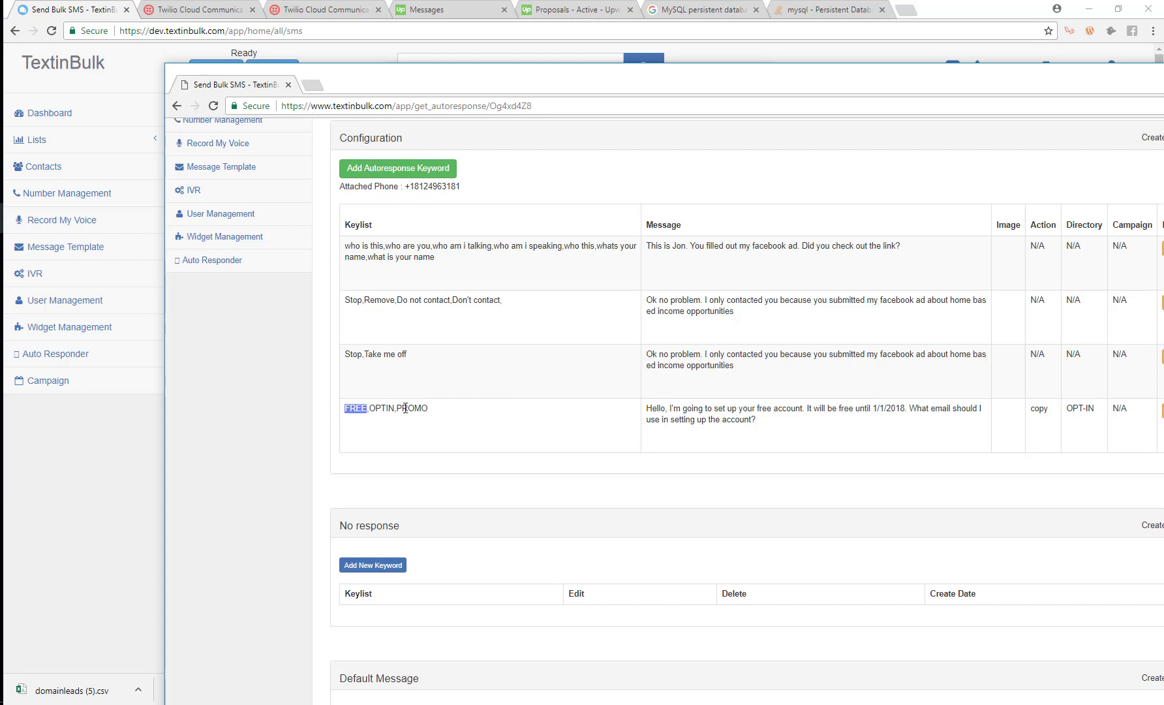
drag(776, 425, 657, 411)
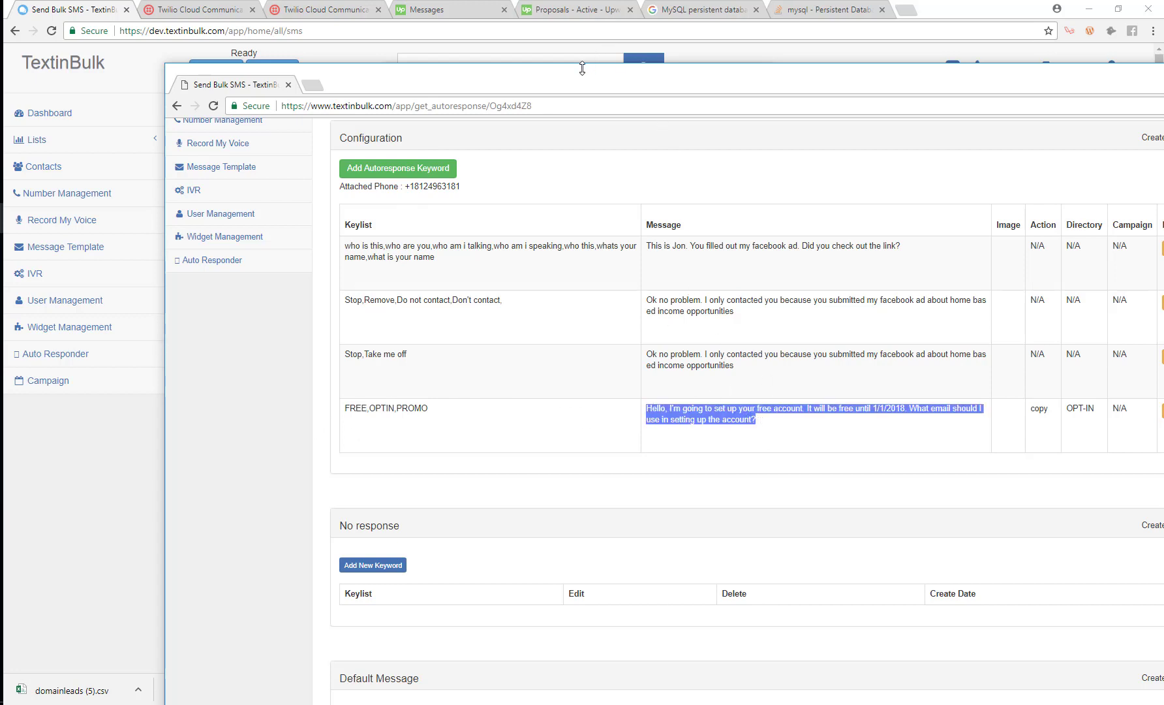
Compare the price question and reply in the Demo Setup conversation with the Affiliate Info autoresponder's FREE keyword and its message.
key(alt+Tab)
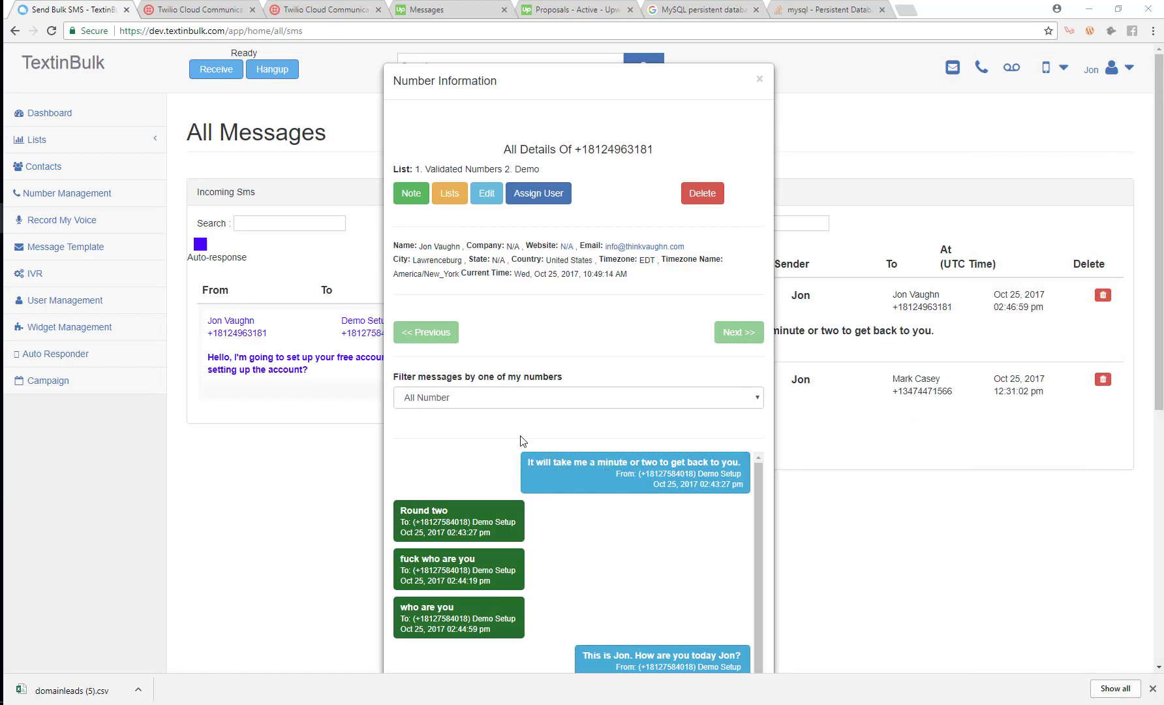
scroll(683, 433, down, 3)
scroll(459, 363, down, 3)
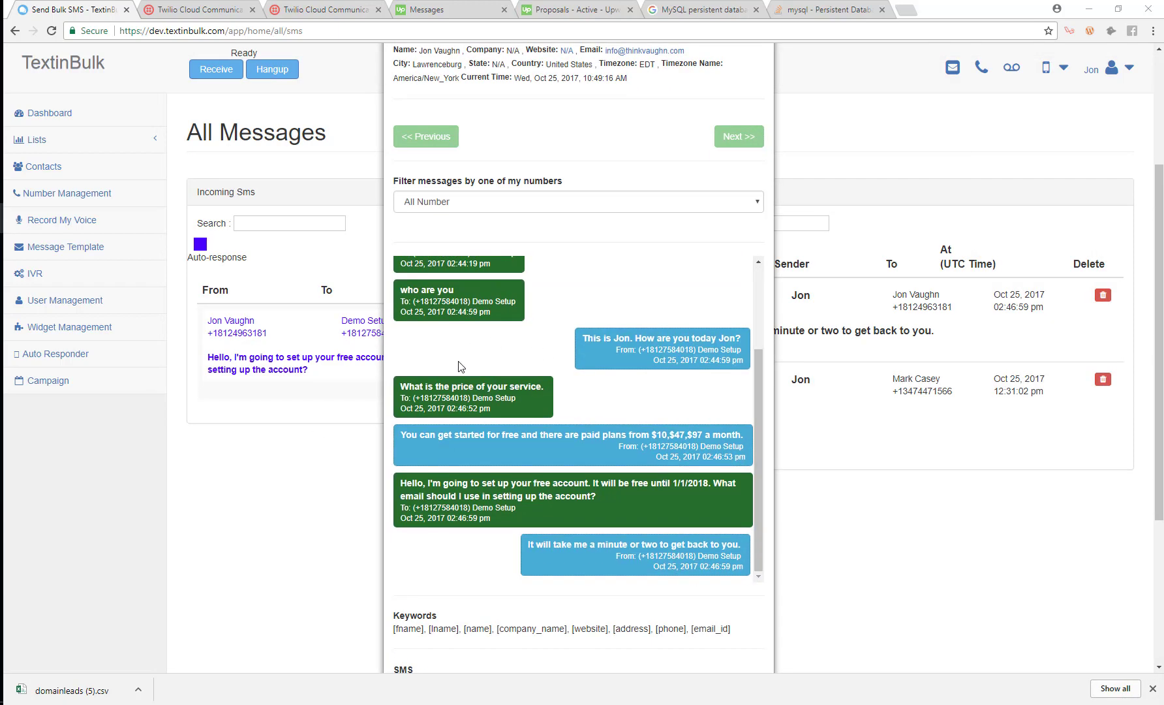
drag(410, 386, 529, 386)
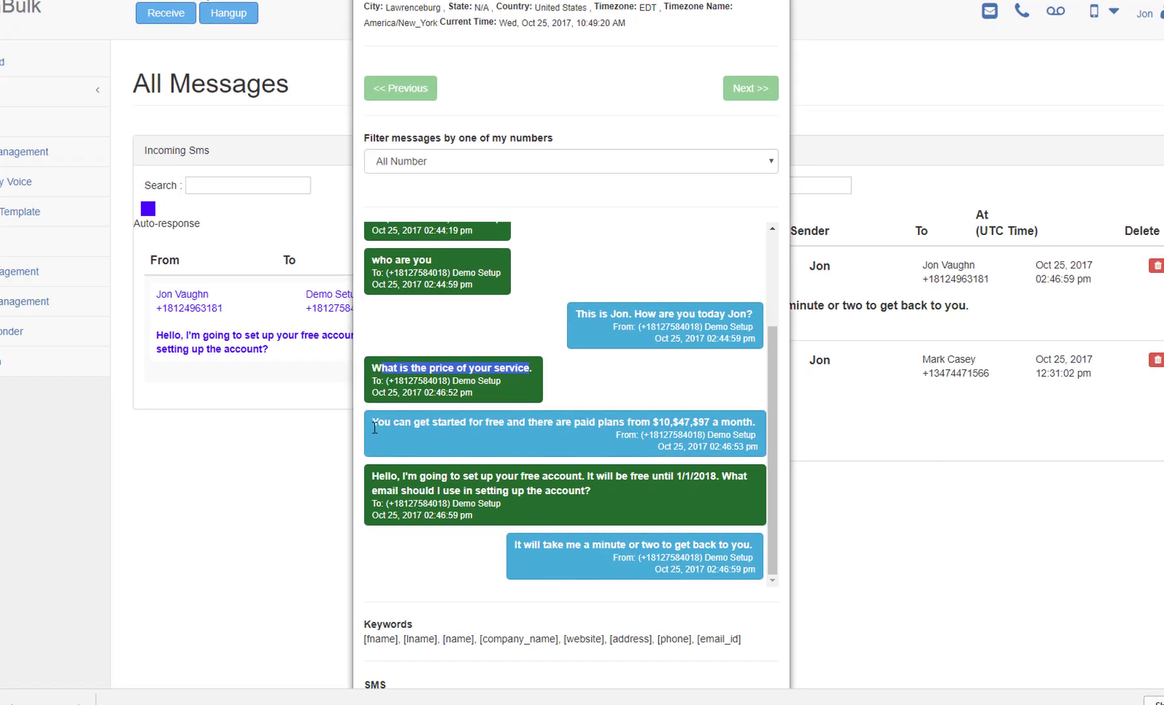
drag(406, 435, 660, 428)
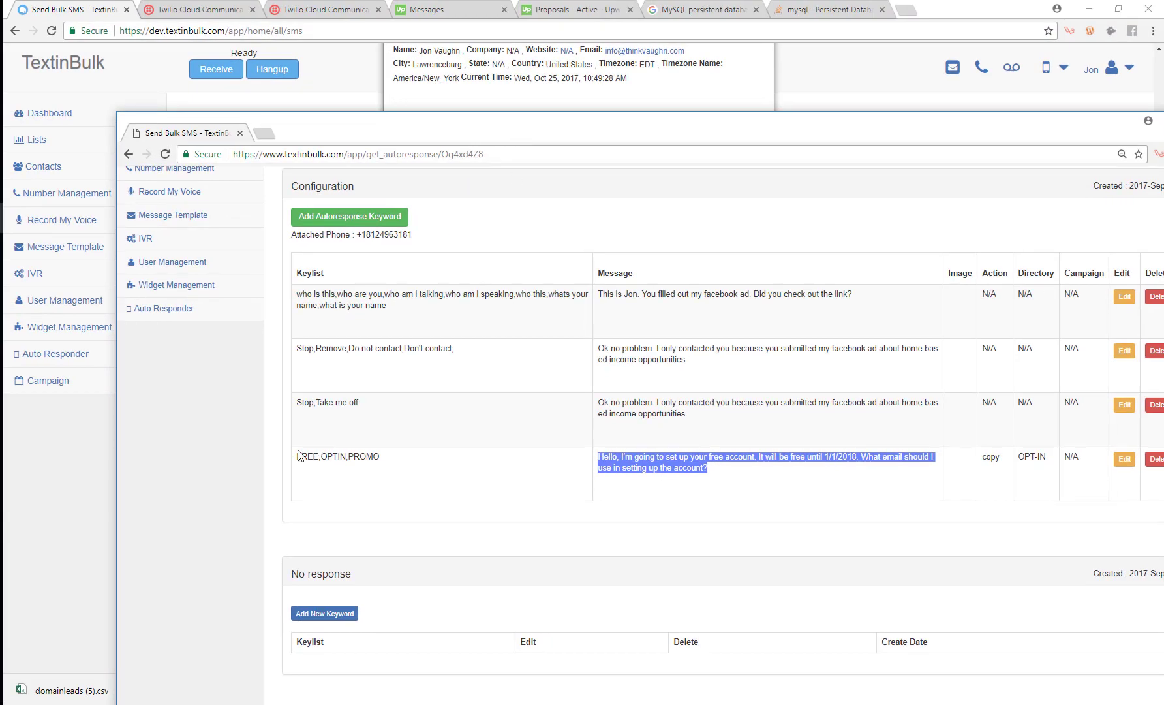
double_click(310, 455)
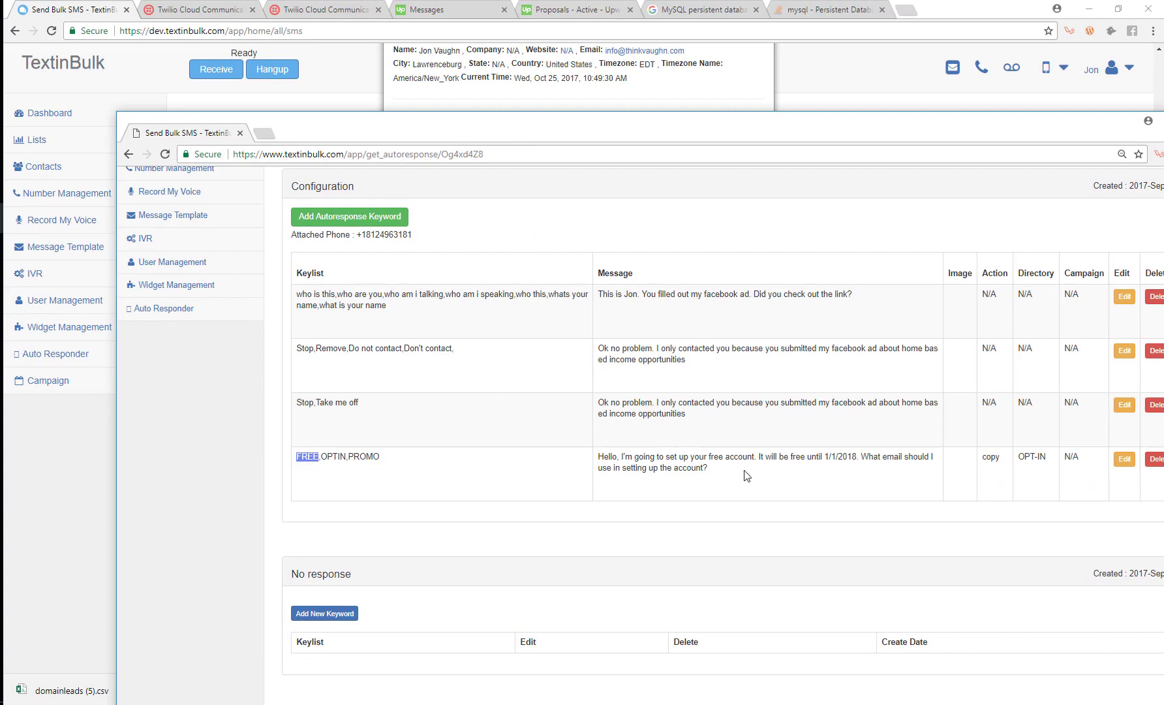
drag(747, 475, 587, 465)
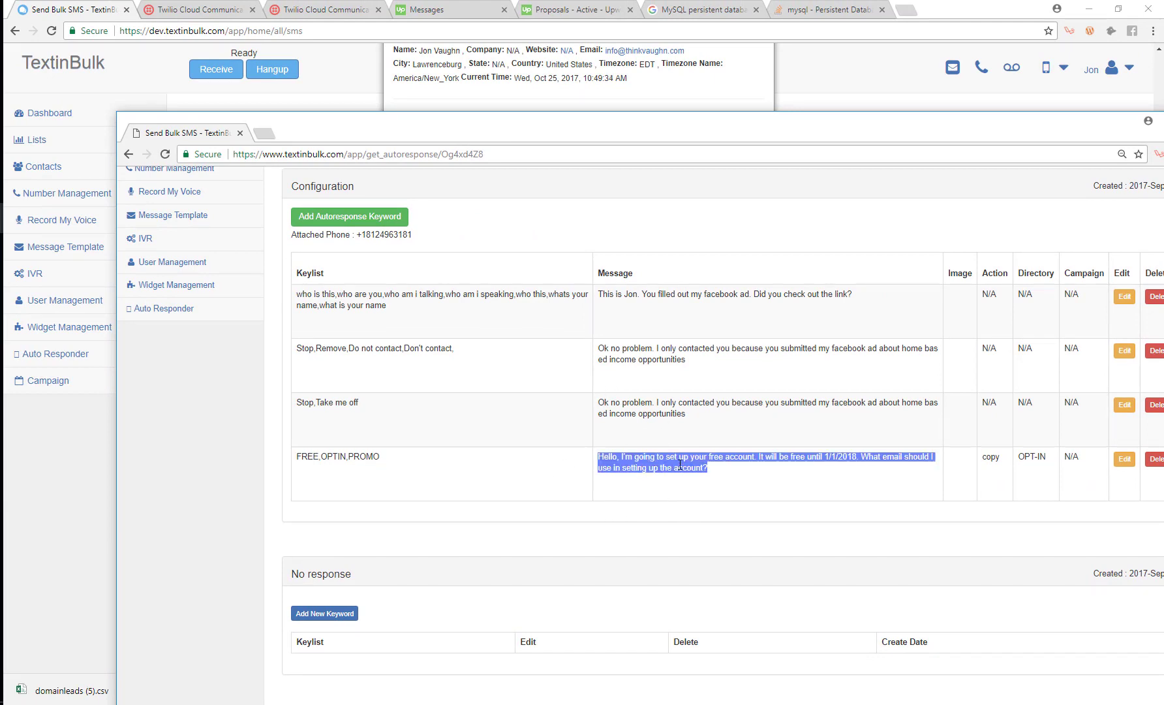
Return to the Demo Setup conversation and trace the price reply, the incoming free-account message and the default reply, closing the conversation when done.
click(710, 468)
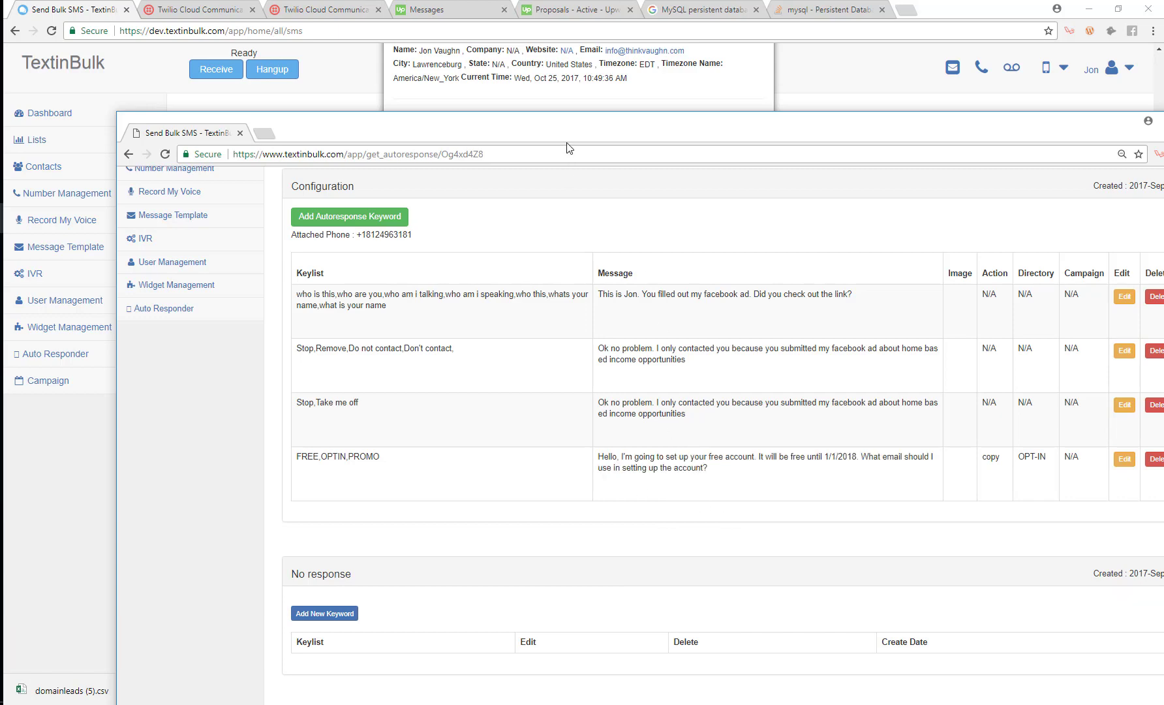
click(569, 104)
scroll(574, 381, down, 3)
drag(402, 304, 666, 304)
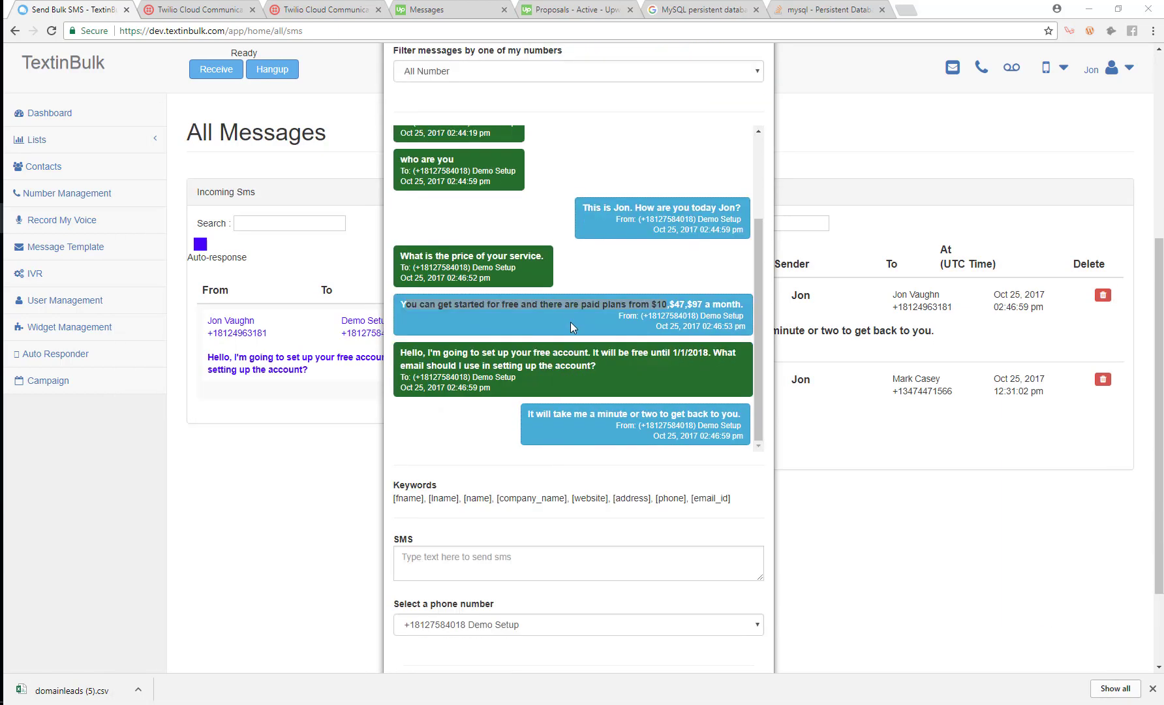
click(510, 356)
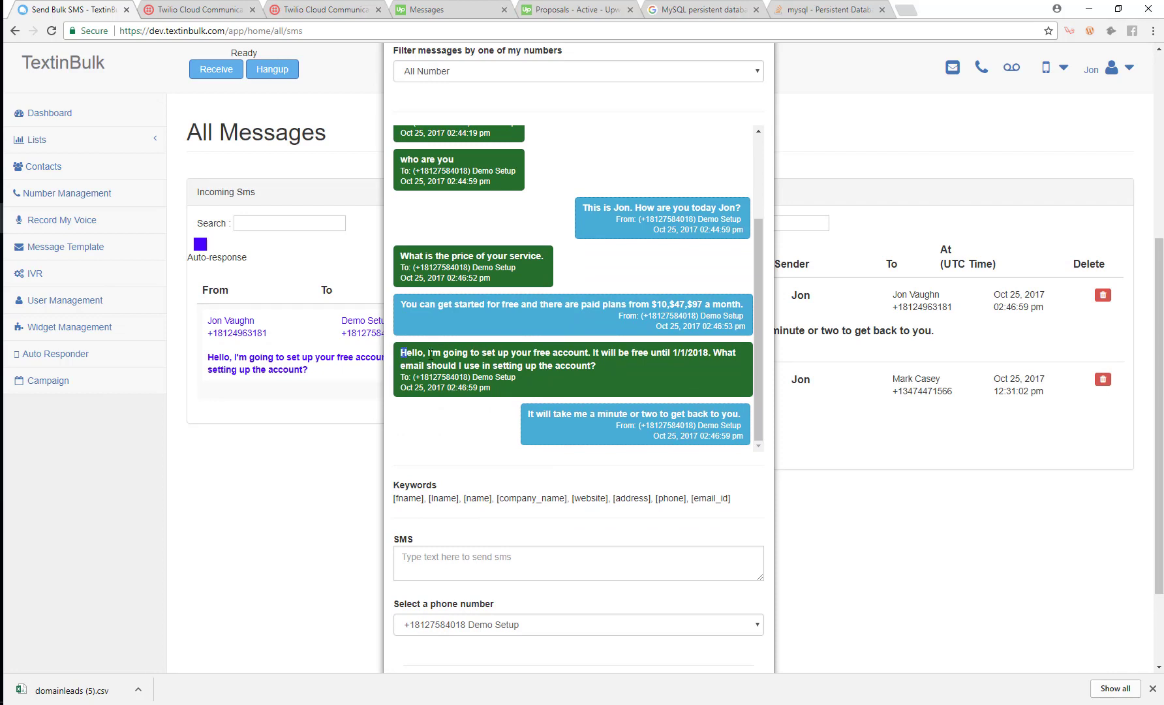
drag(431, 356, 601, 395)
triple_click(587, 417)
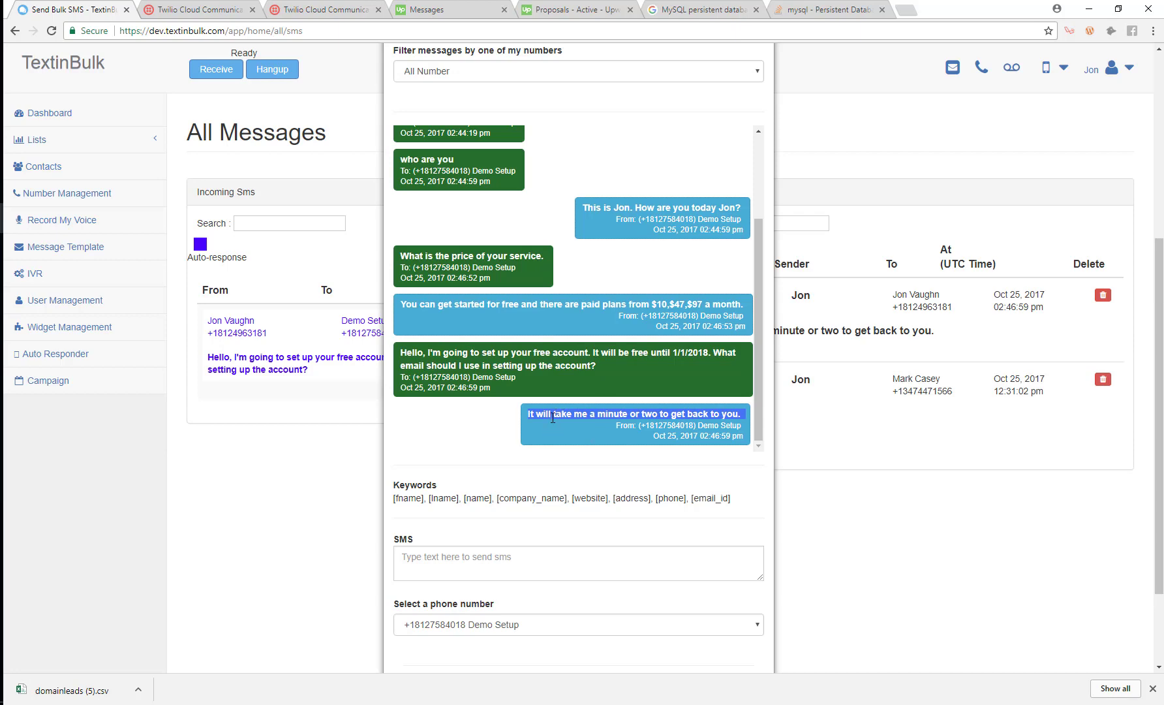
triple_click(552, 417)
click(838, 432)
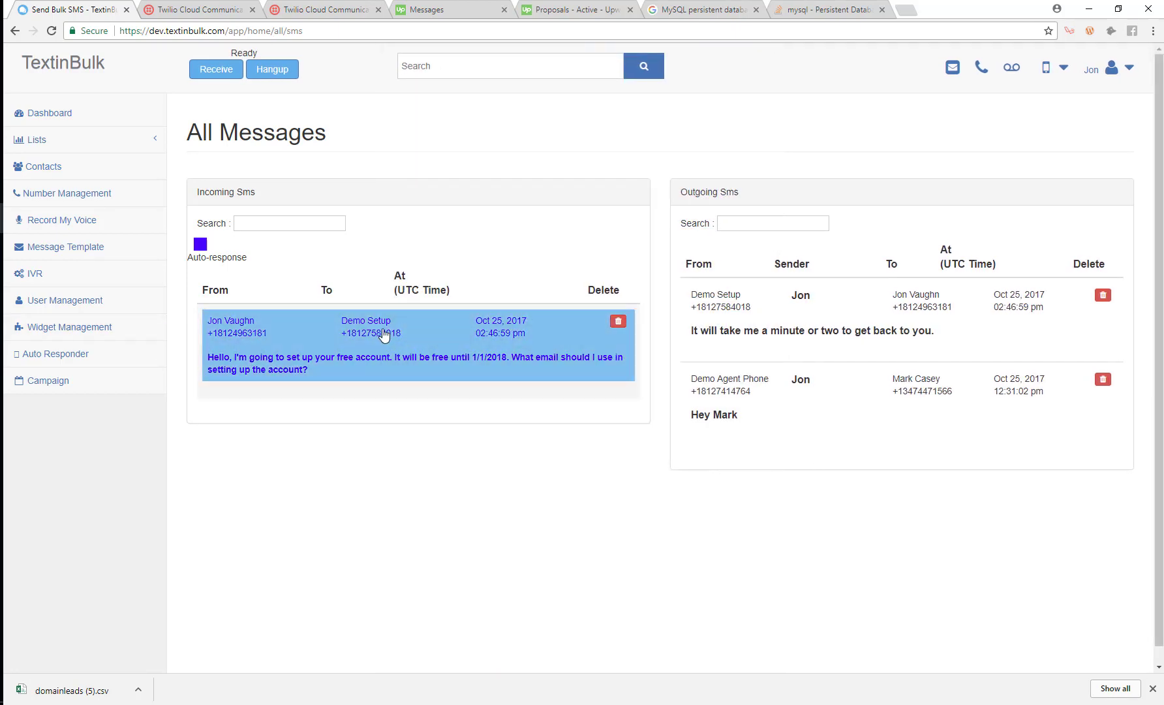
click(293, 354)
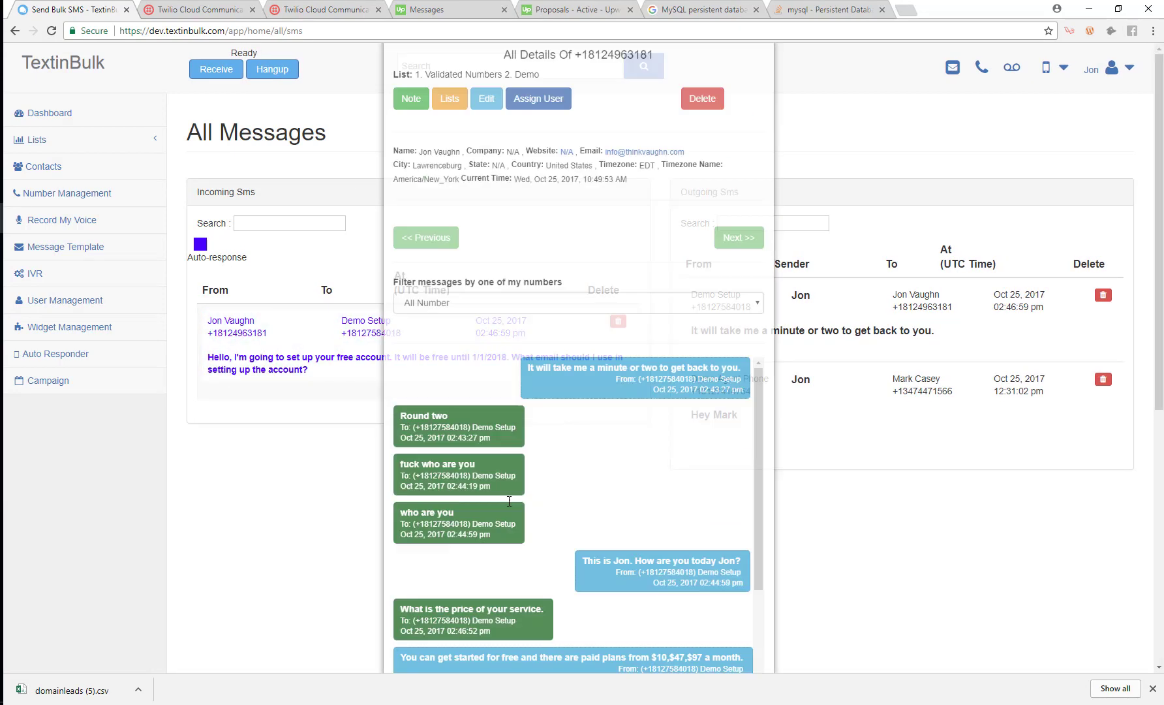
click(908, 558)
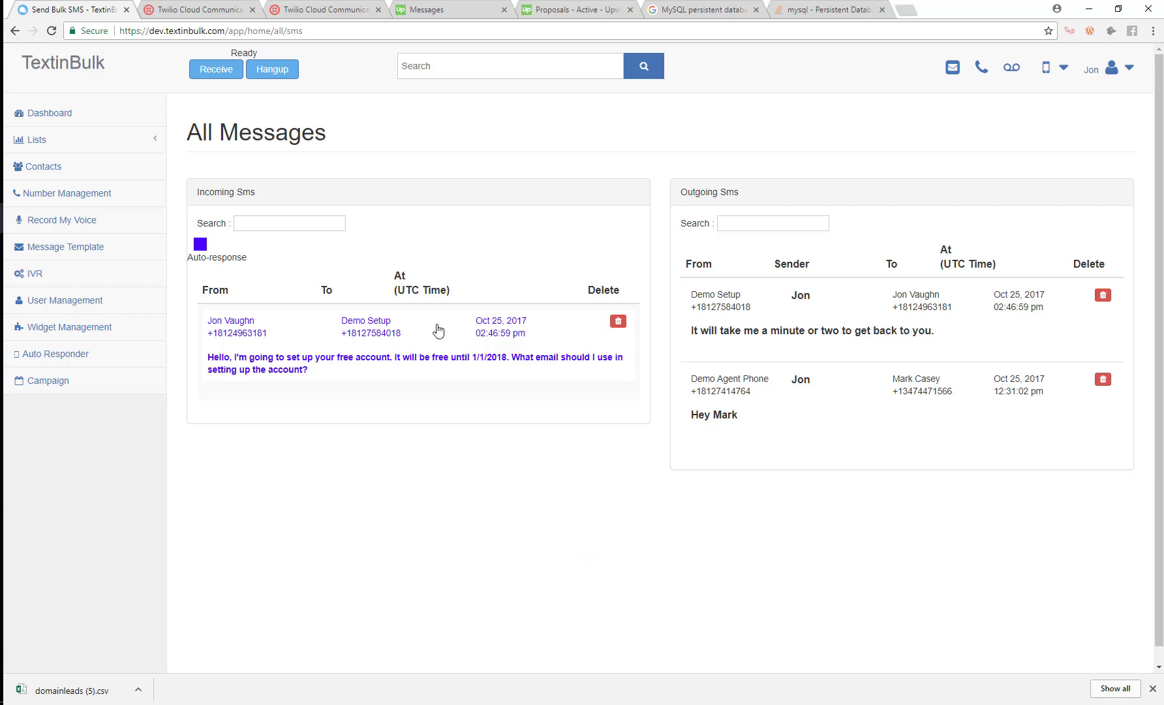
Open the Demo autoresponder's configuration, and check the autoresponder name in the other TextinBulk account's window.
click(41, 356)
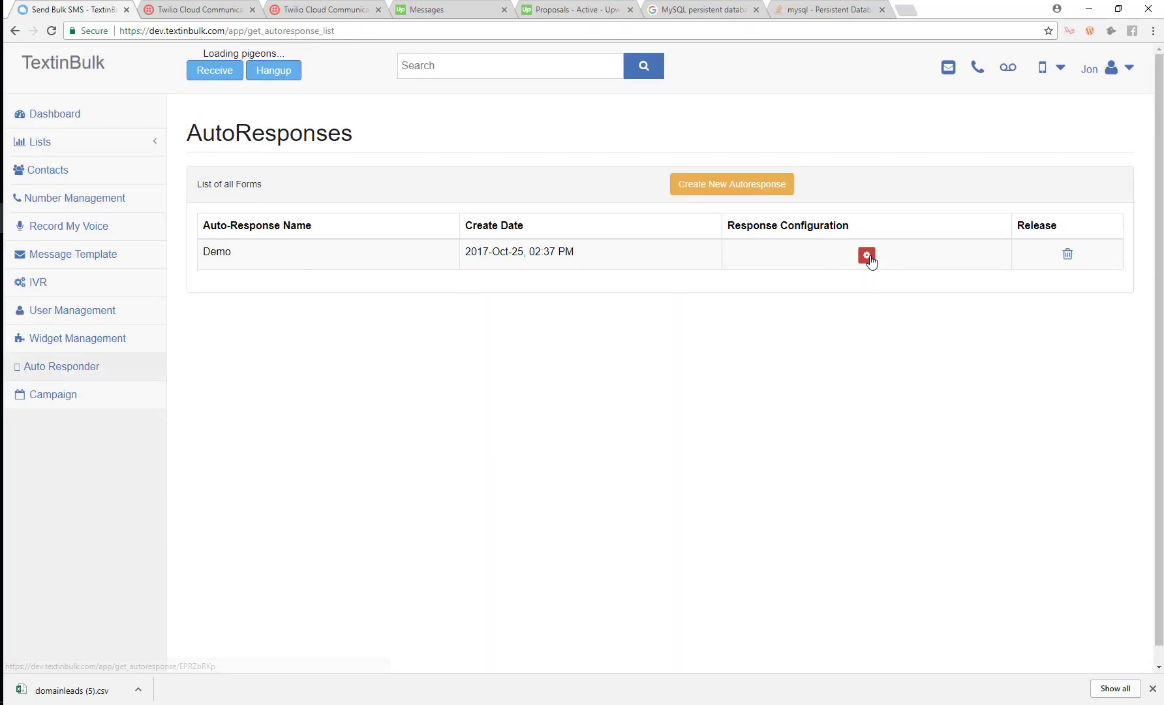
click(866, 255)
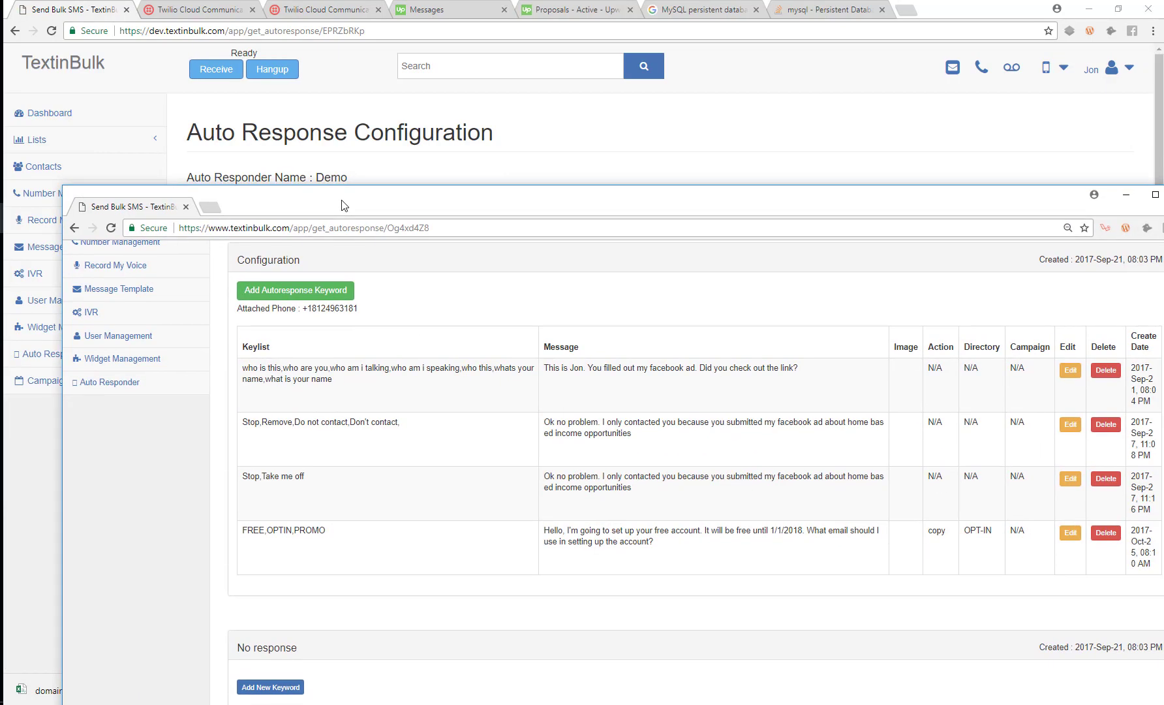
scroll(460, 195, up, 2)
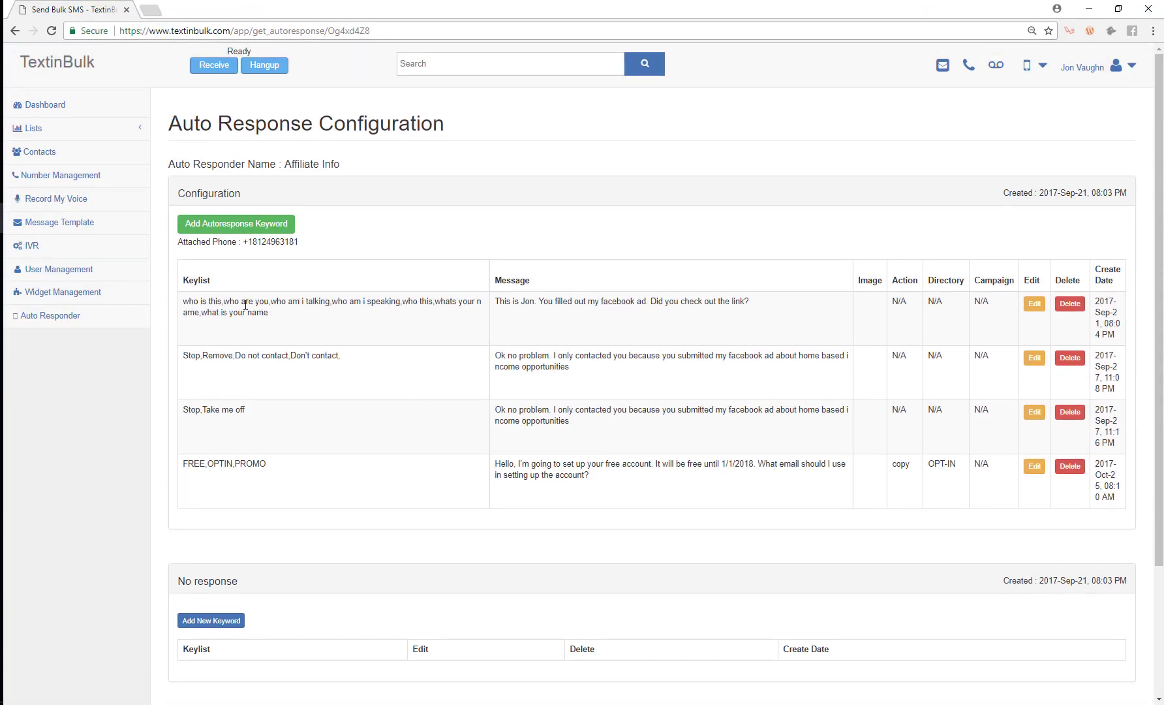
drag(288, 164, 392, 168)
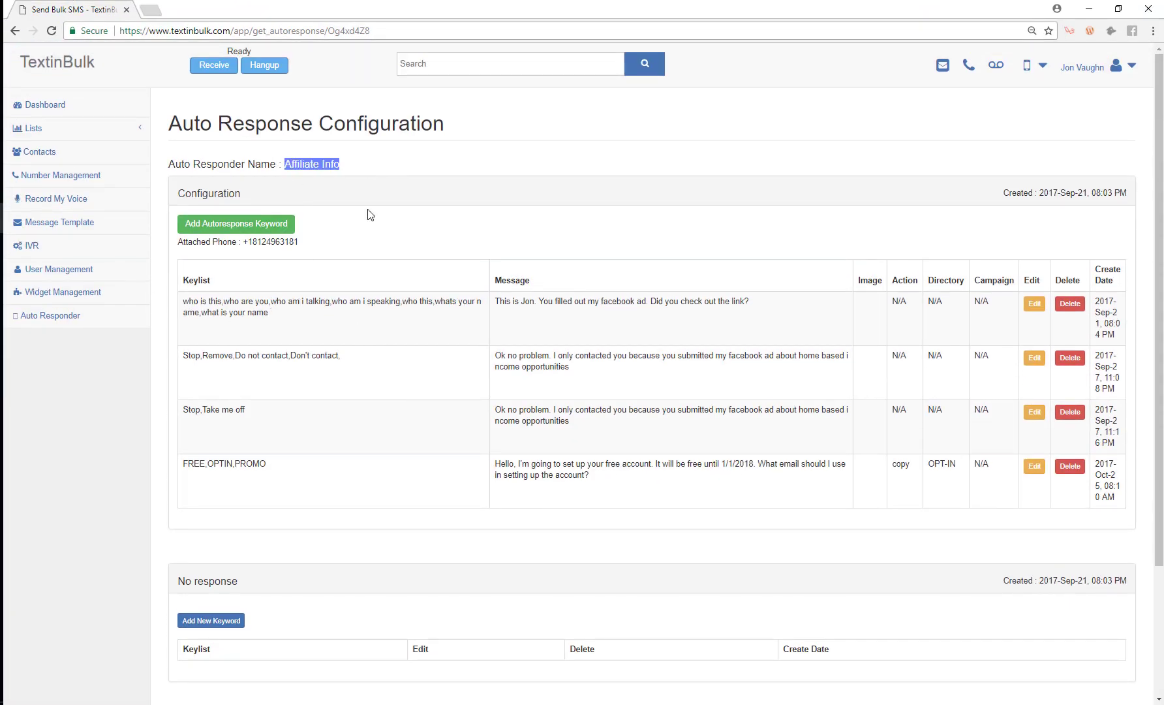
click(237, 353)
Review the Affiliate Info keyword lists, matching the "who is this" keywords with their reply message.
drag(199, 316, 269, 317)
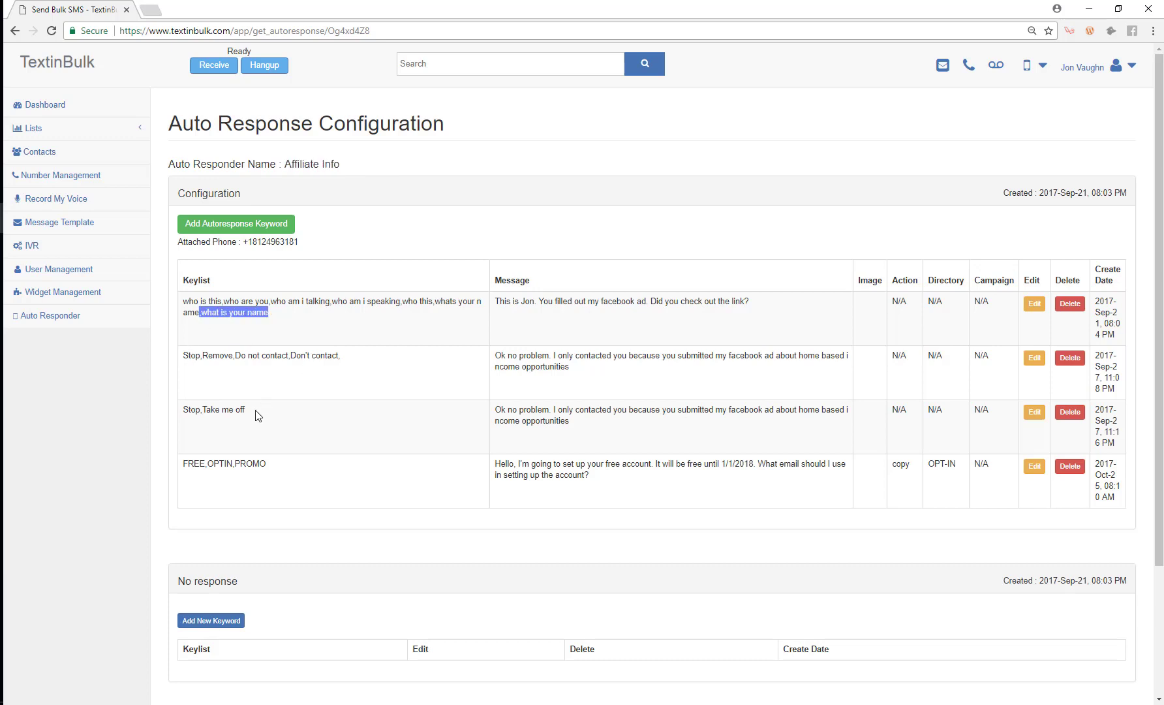
click(256, 415)
drag(200, 411, 222, 411)
drag(194, 463, 266, 464)
drag(546, 304, 553, 302)
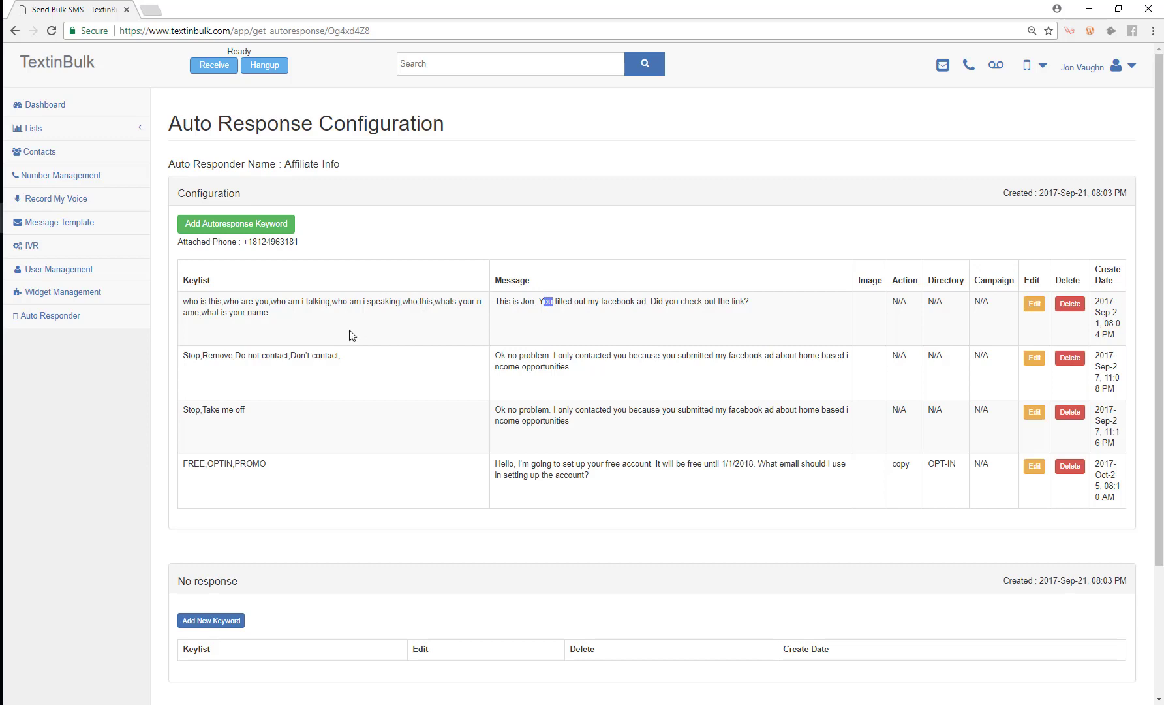
drag(269, 314, 188, 301)
click(235, 301)
drag(495, 302, 756, 300)
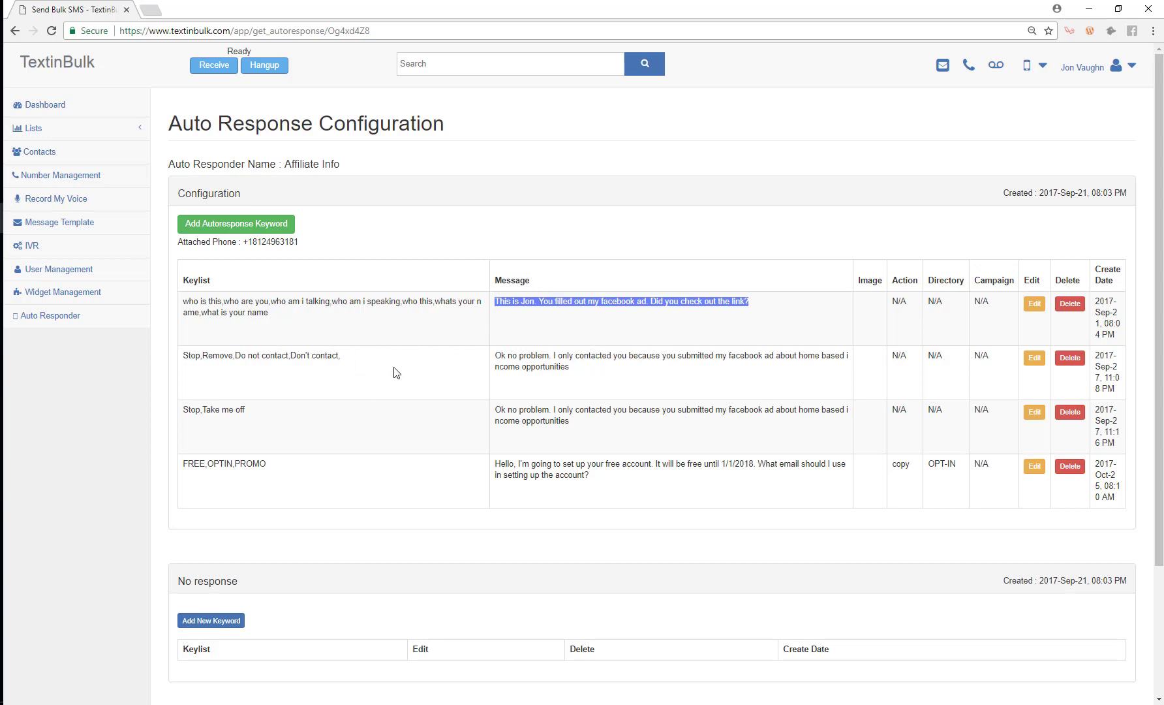
click(517, 364)
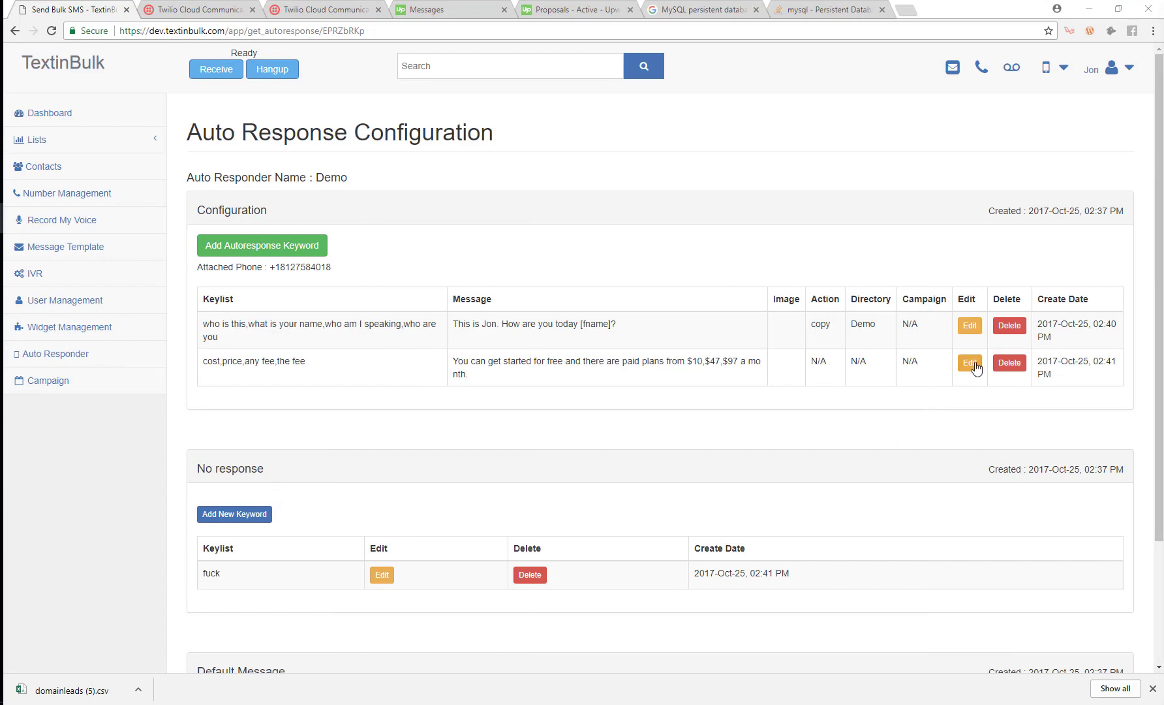
Add an autoresponse to the Demo autoresponder with the keyword "one" and the message "Message One".
click(282, 257)
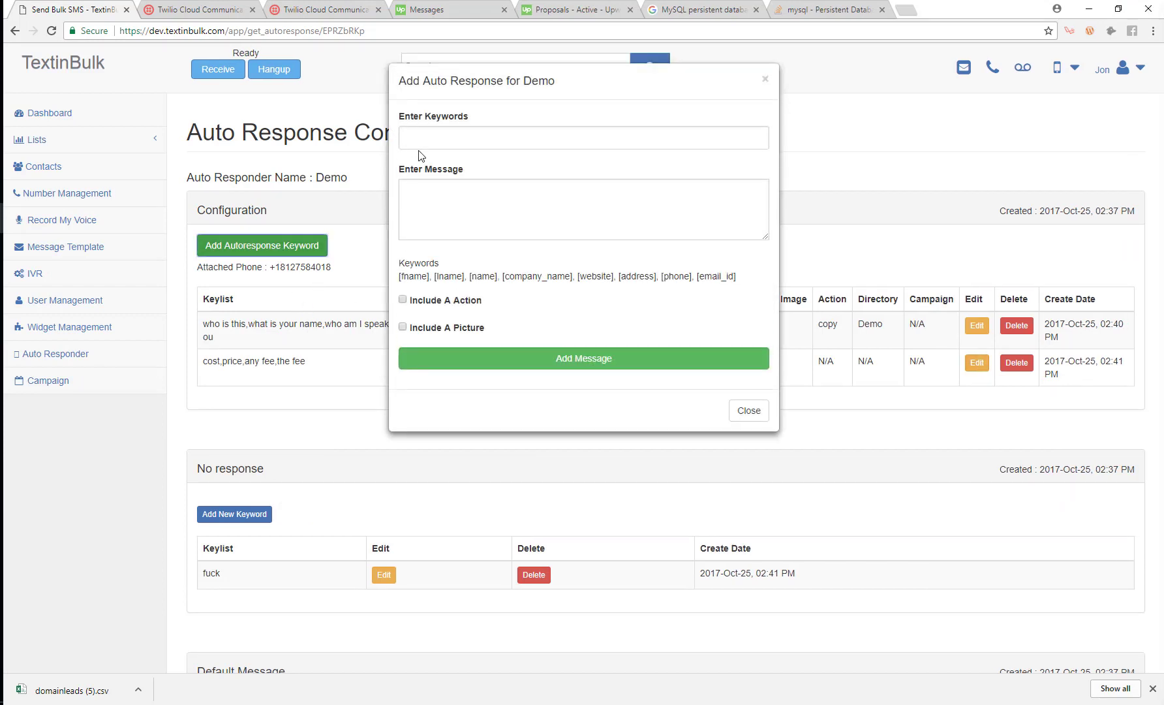
text(one)
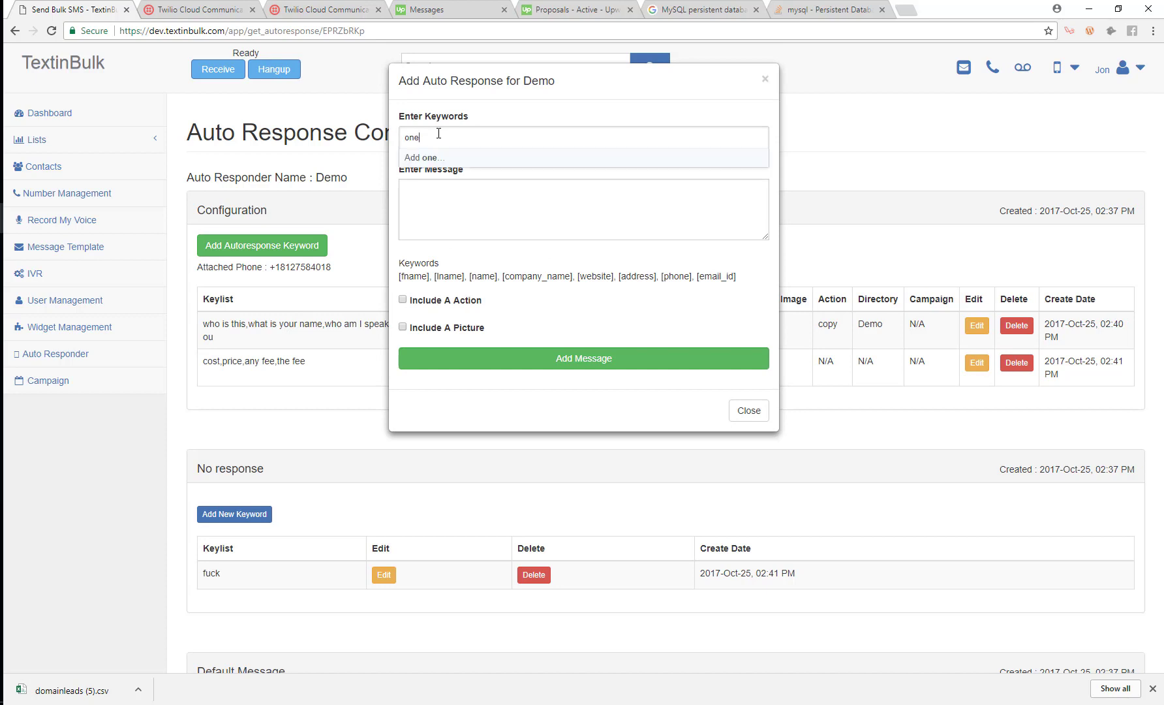
click(454, 196)
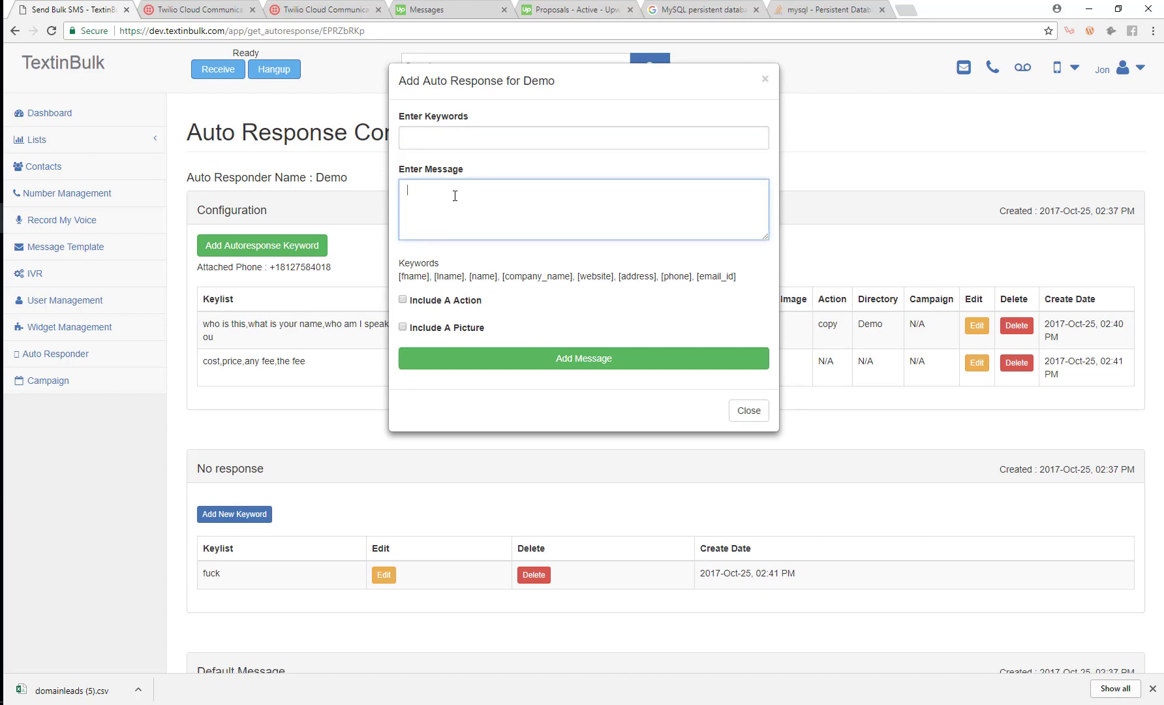
click(468, 148)
text(one)
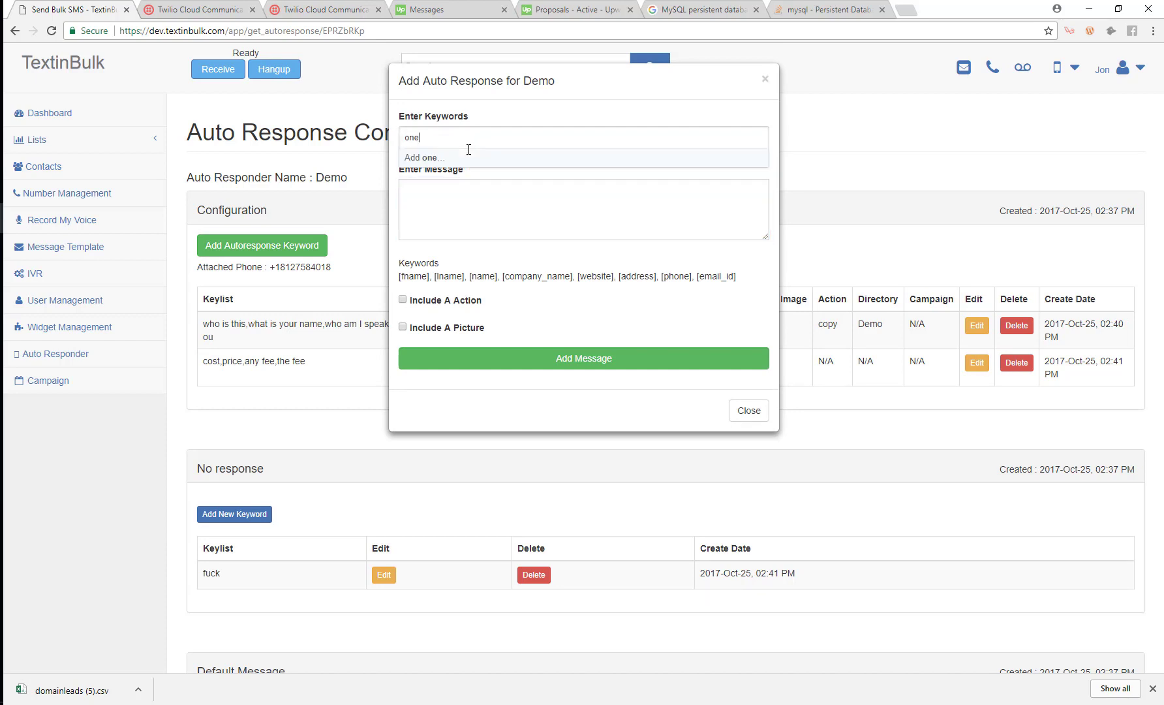
key(Return)
key(Tab)
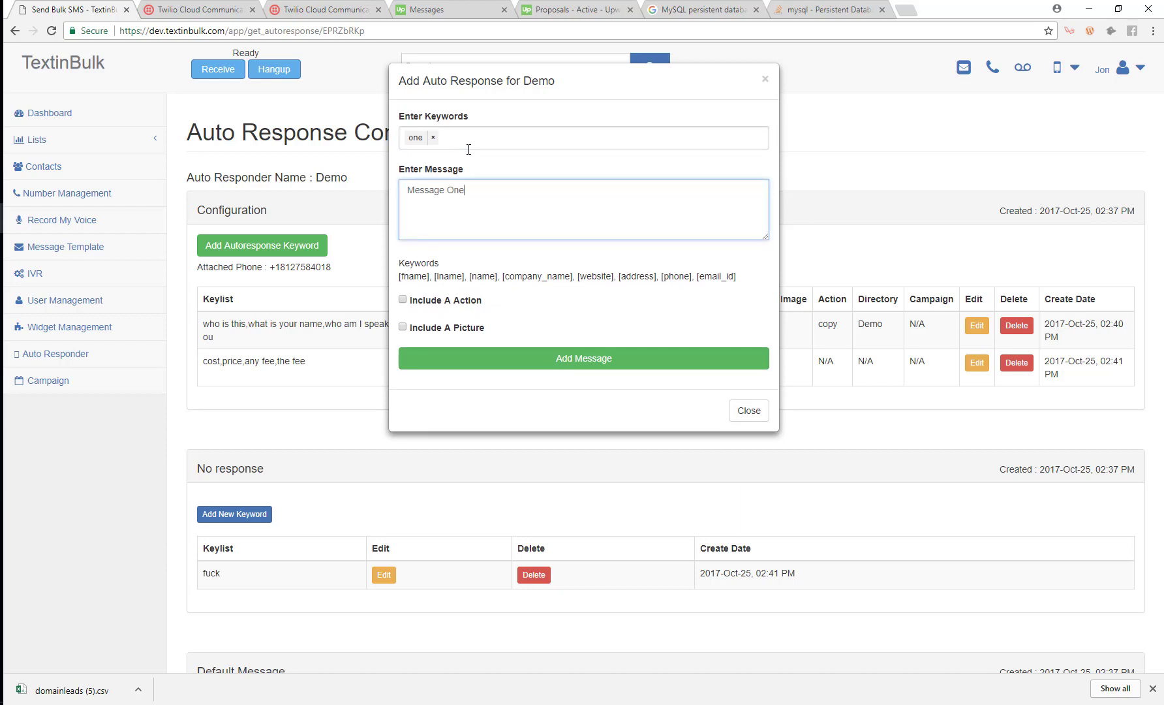
click(490, 357)
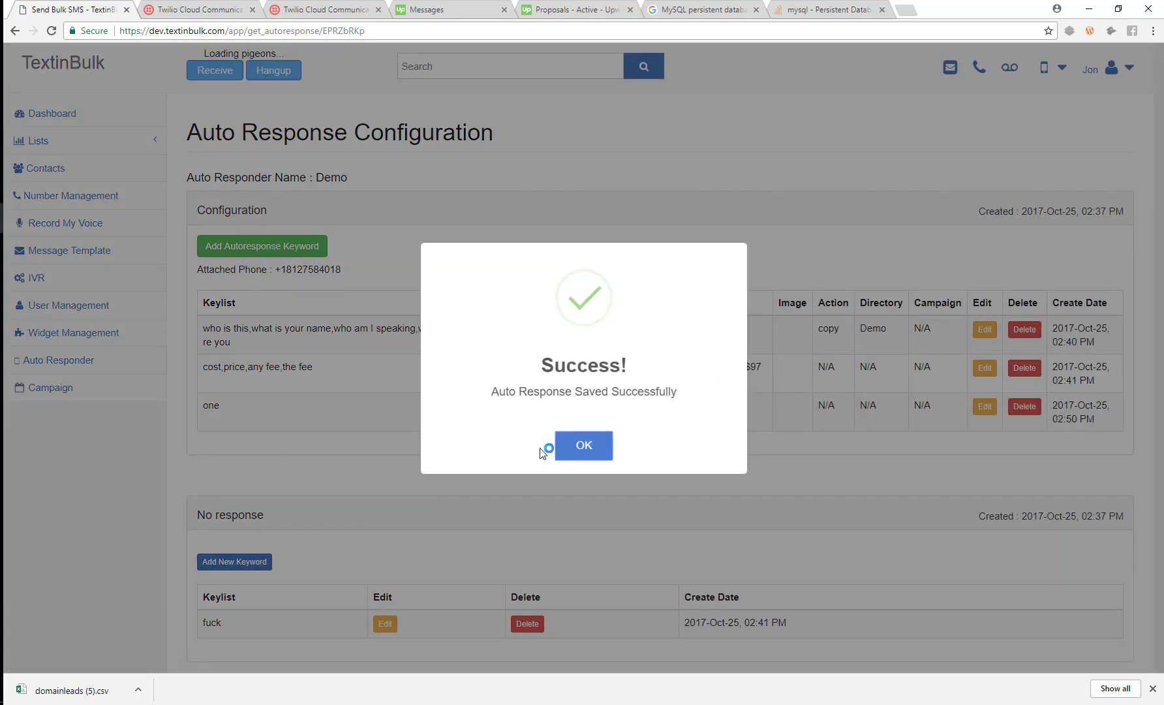
click(316, 315)
Add another Demo autoresponse with the keyword "two" and the message "Message two".
click(330, 245)
click(490, 138)
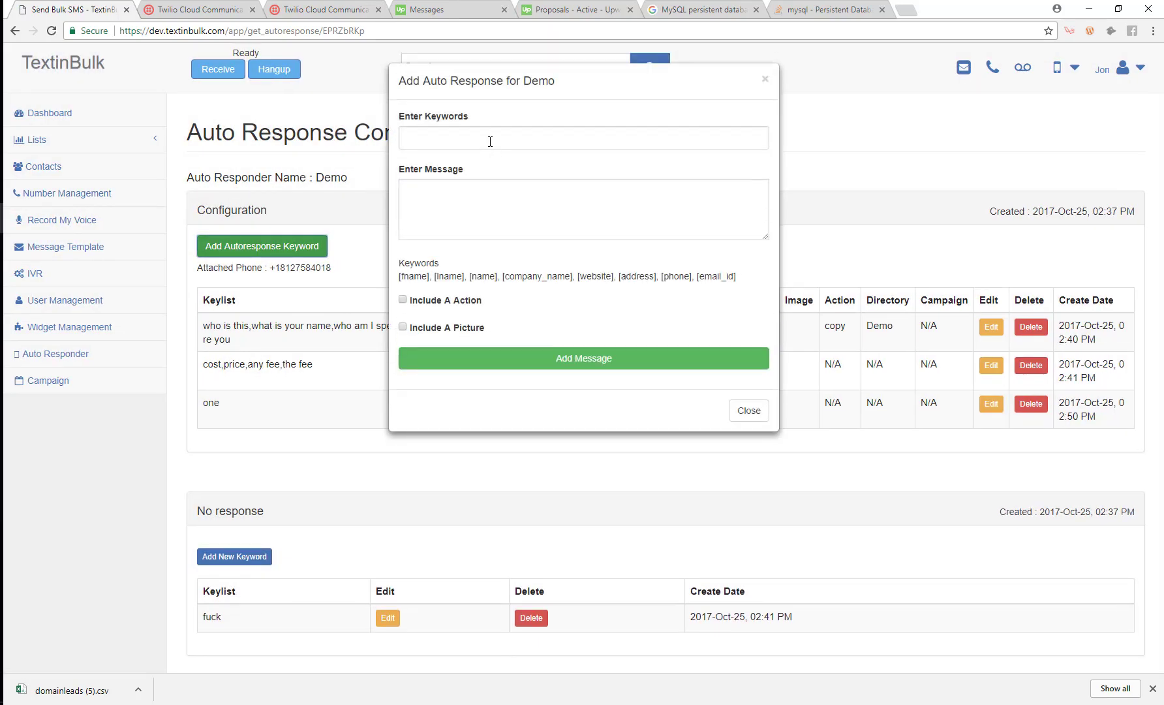
text(two)
key(Return)
key(Tab)
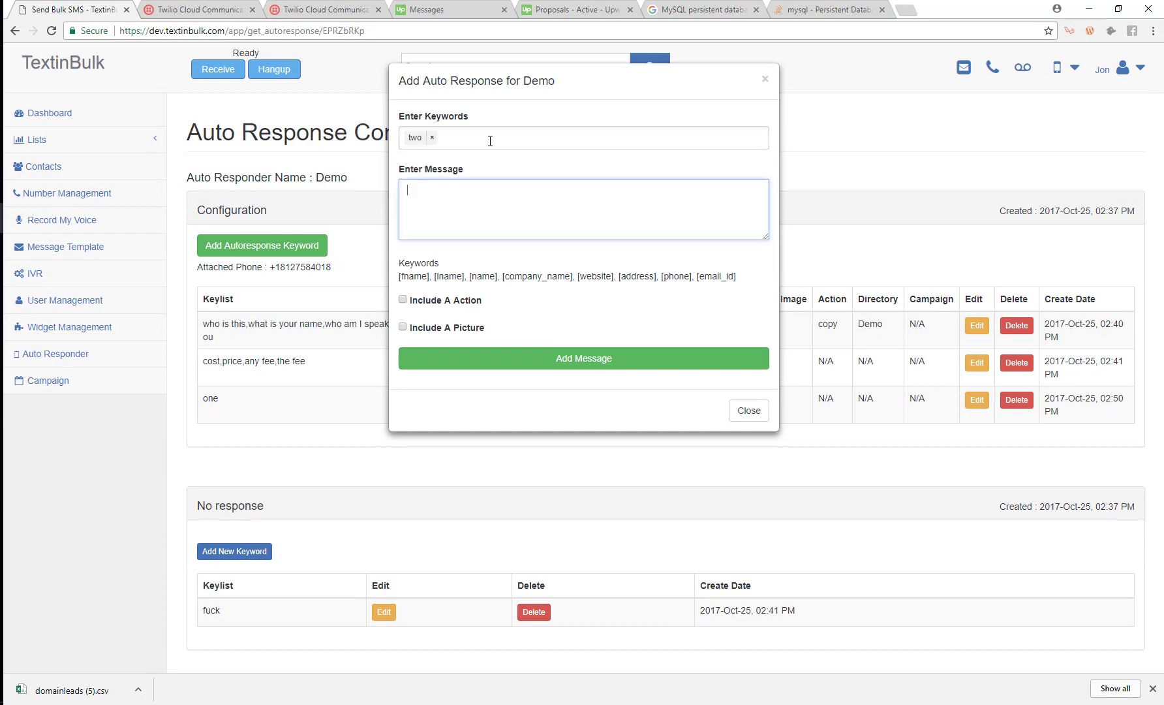
text(Messagt)
key(BackSpace)
click(595, 362)
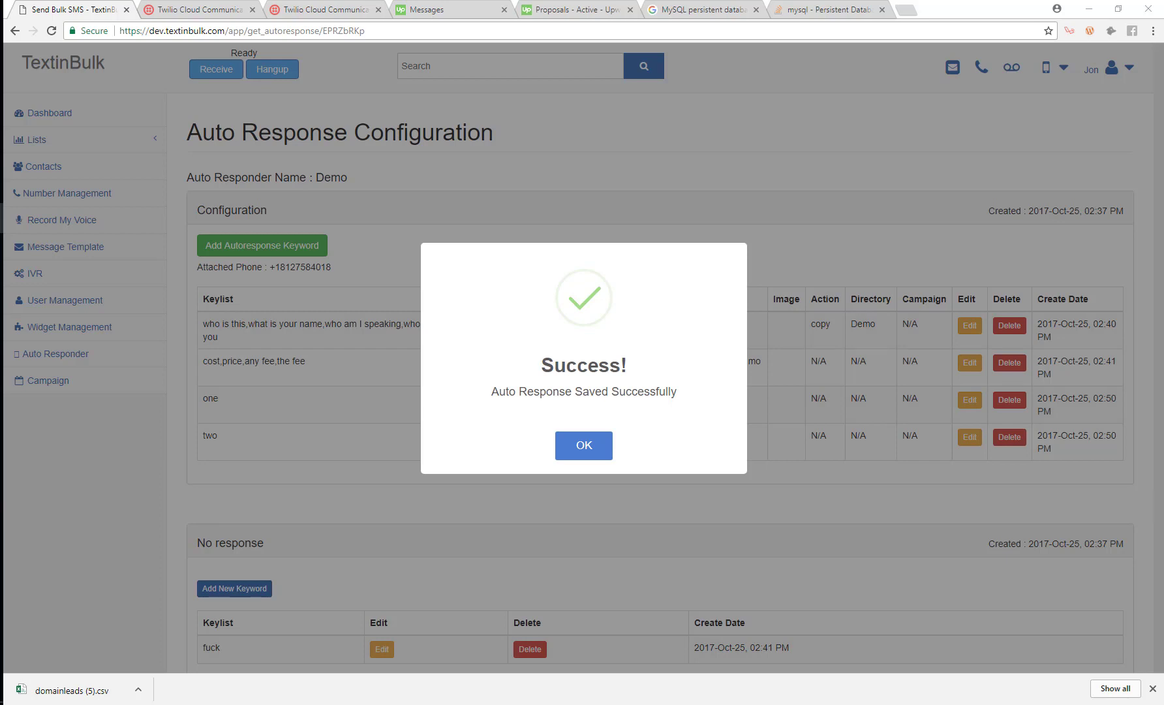
click(597, 450)
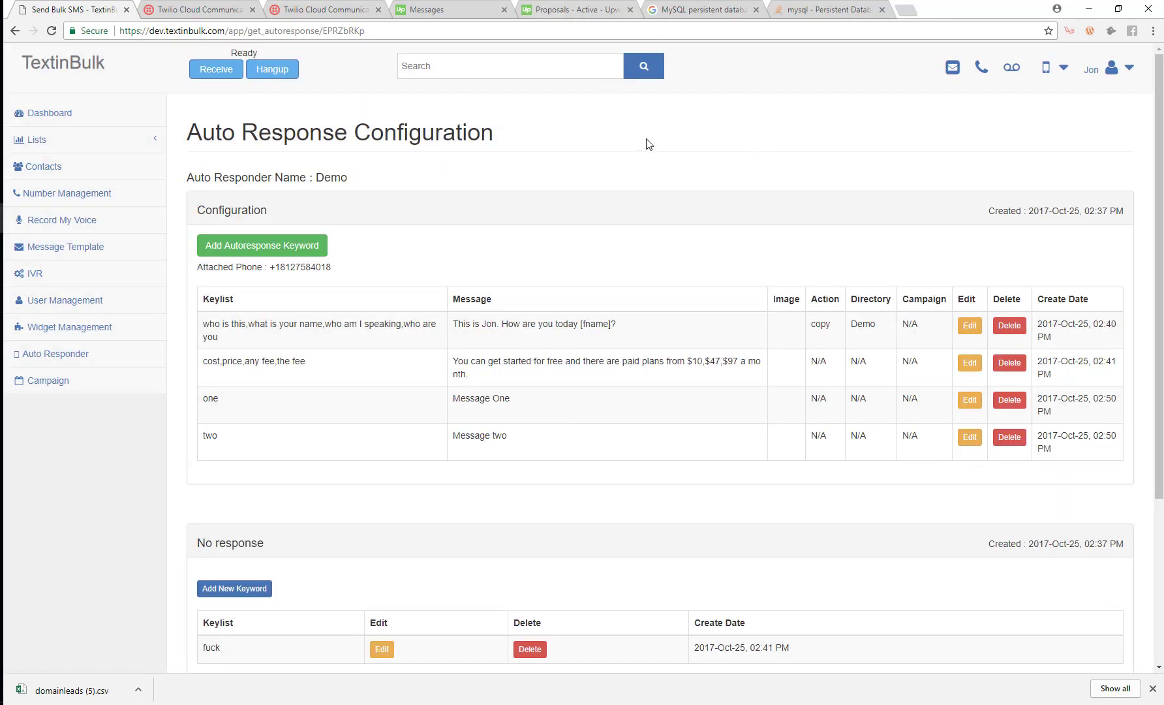
Open the conversation of the incoming text "Can I see message one and two?" from all messages and check its automatic replies.
click(952, 67)
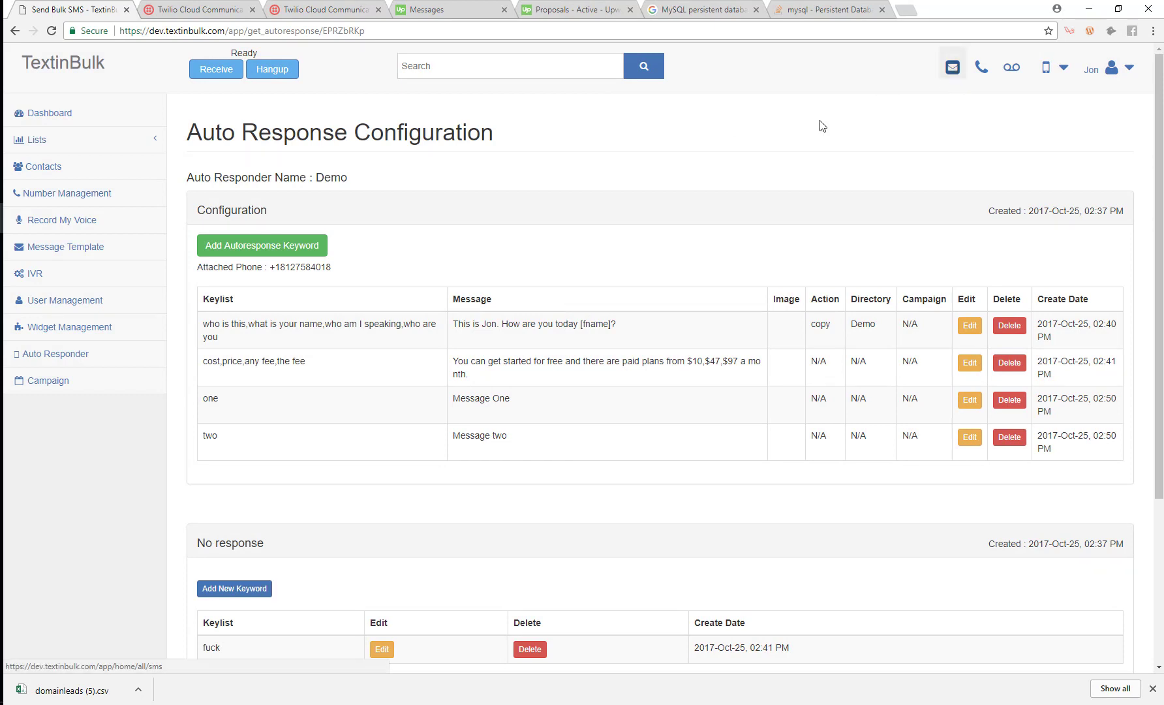
click(950, 70)
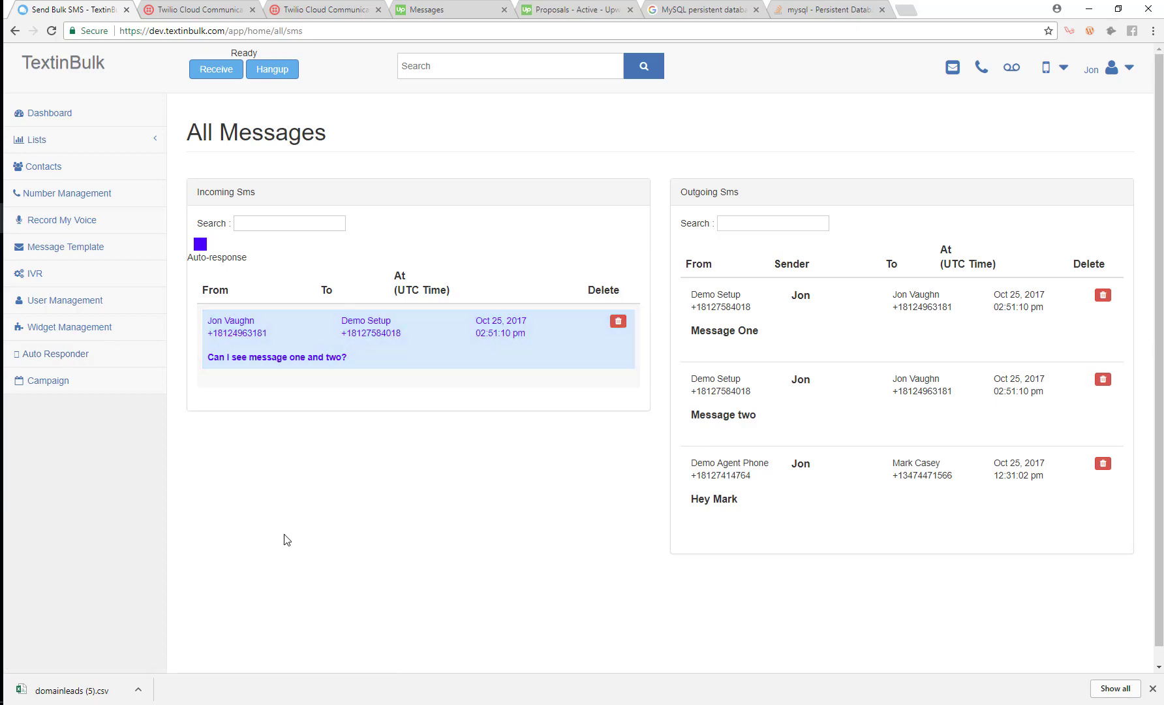
click(399, 365)
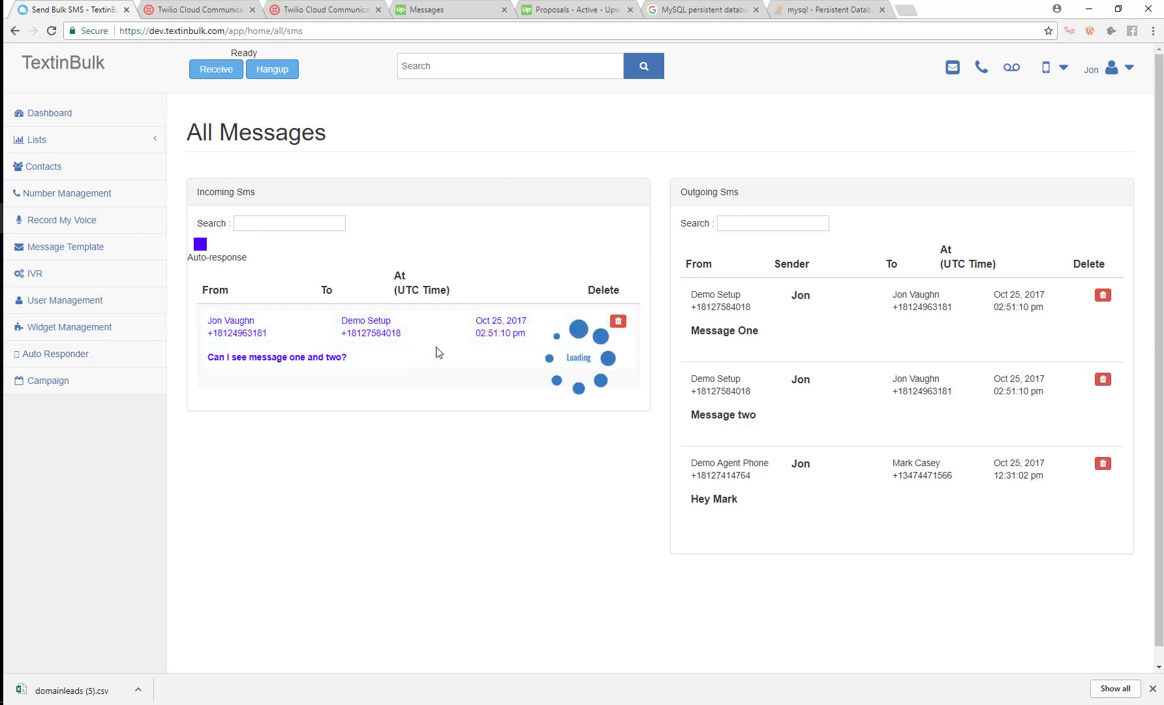
scroll(623, 409, down, 10)
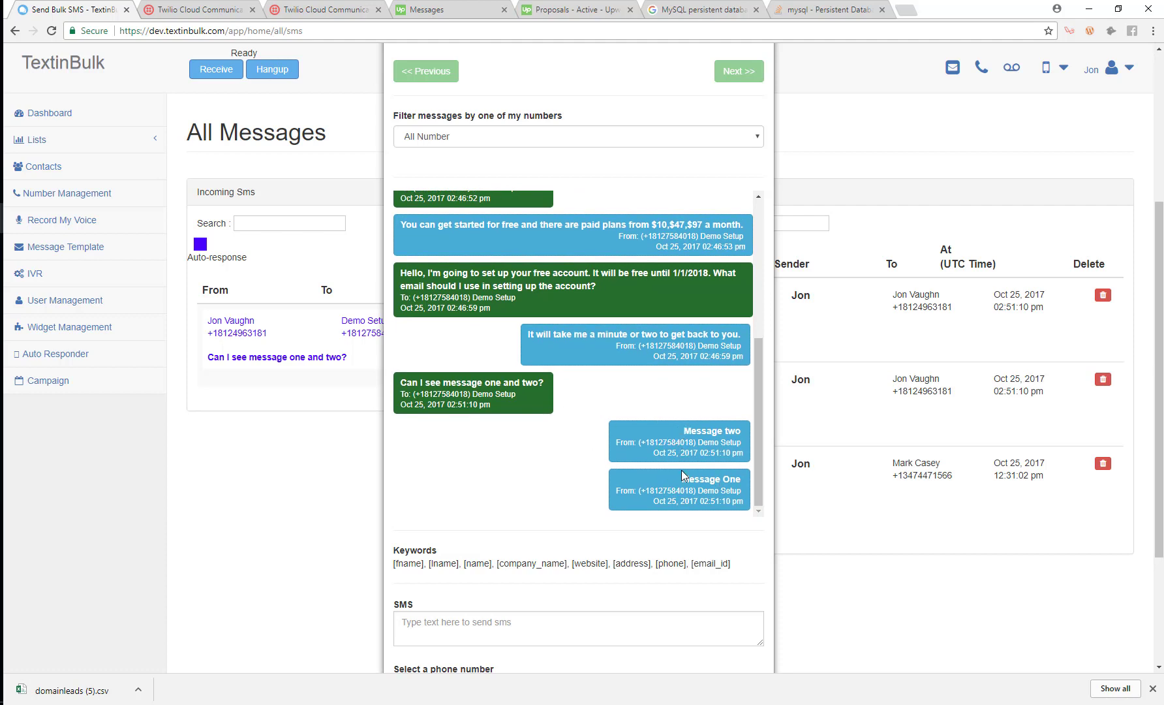
drag(670, 434, 744, 429)
click(663, 481)
drag(663, 484, 744, 479)
click(697, 425)
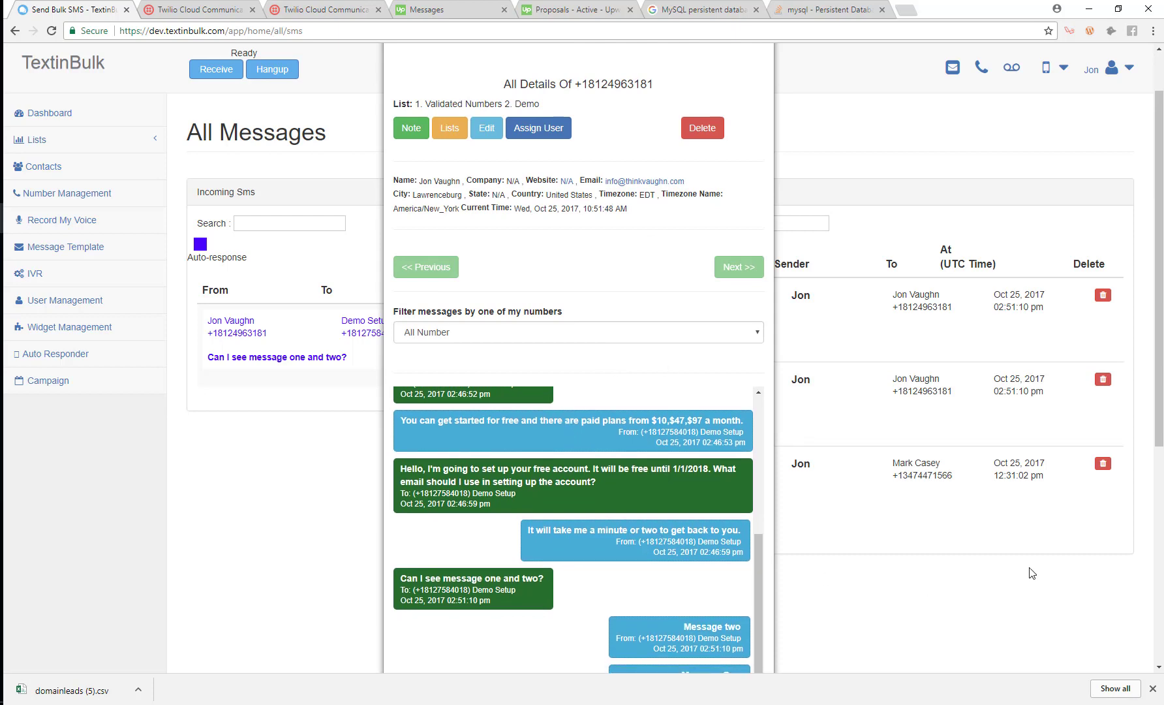
click(956, 631)
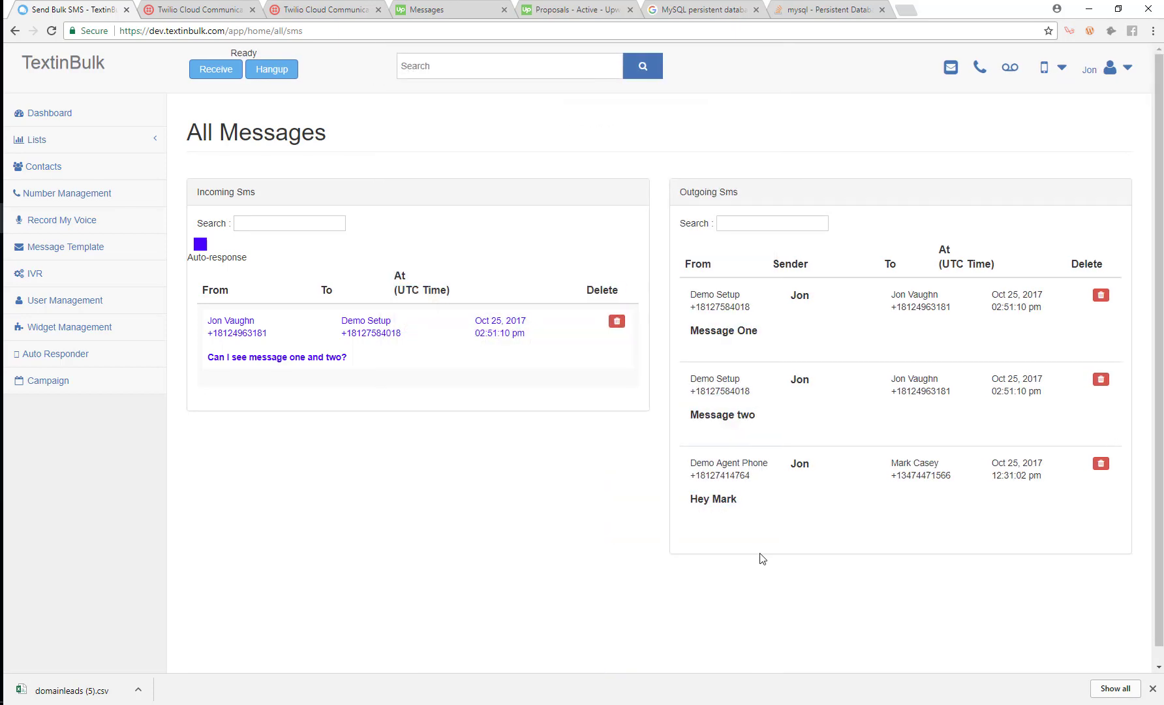
Open the Demo lead list and select all leads on the page.
click(81, 143)
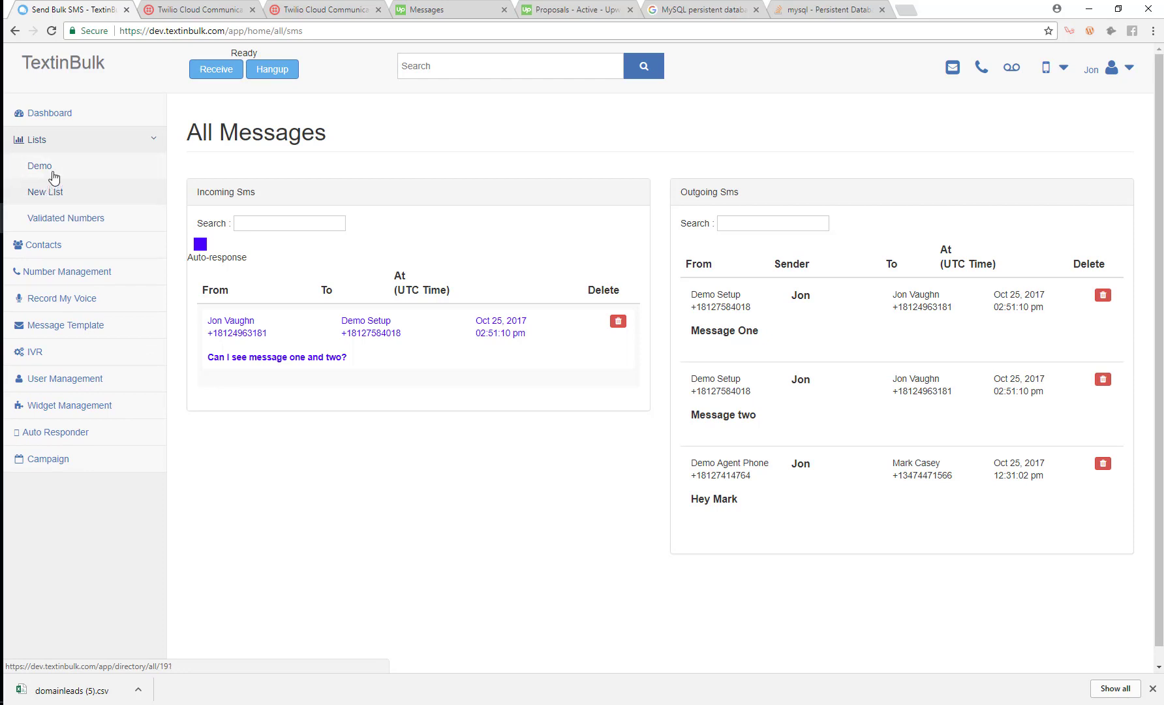
click(106, 174)
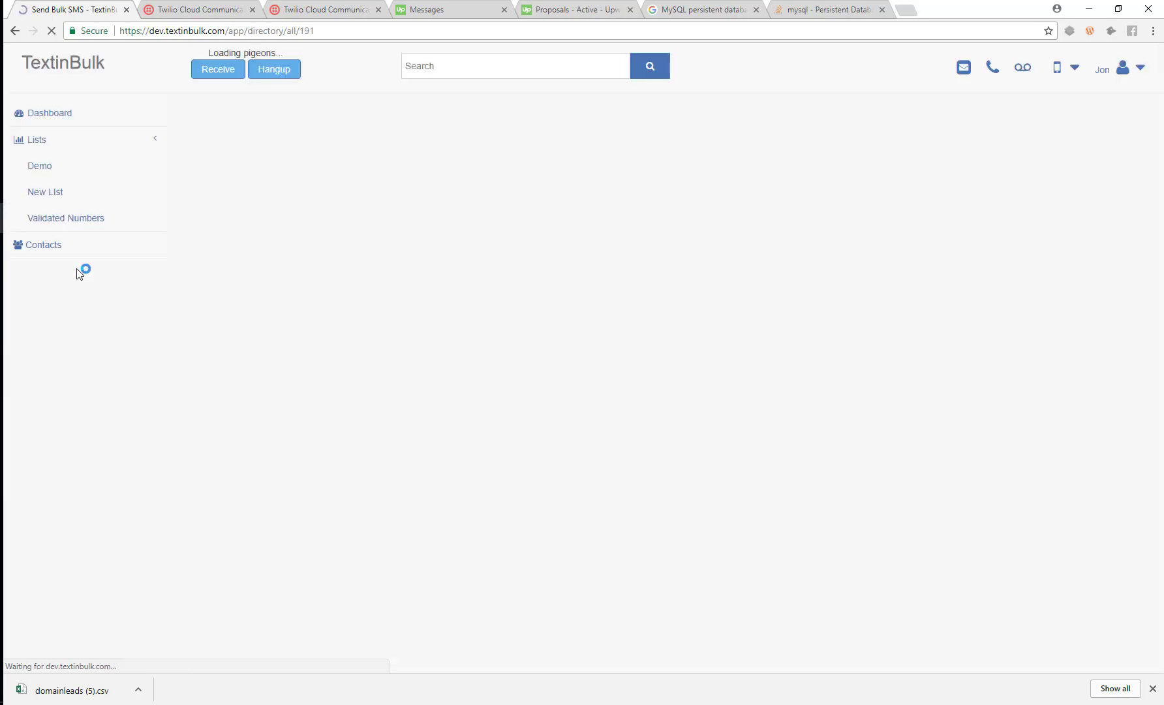
click(207, 405)
scroll(457, 456, down, 3)
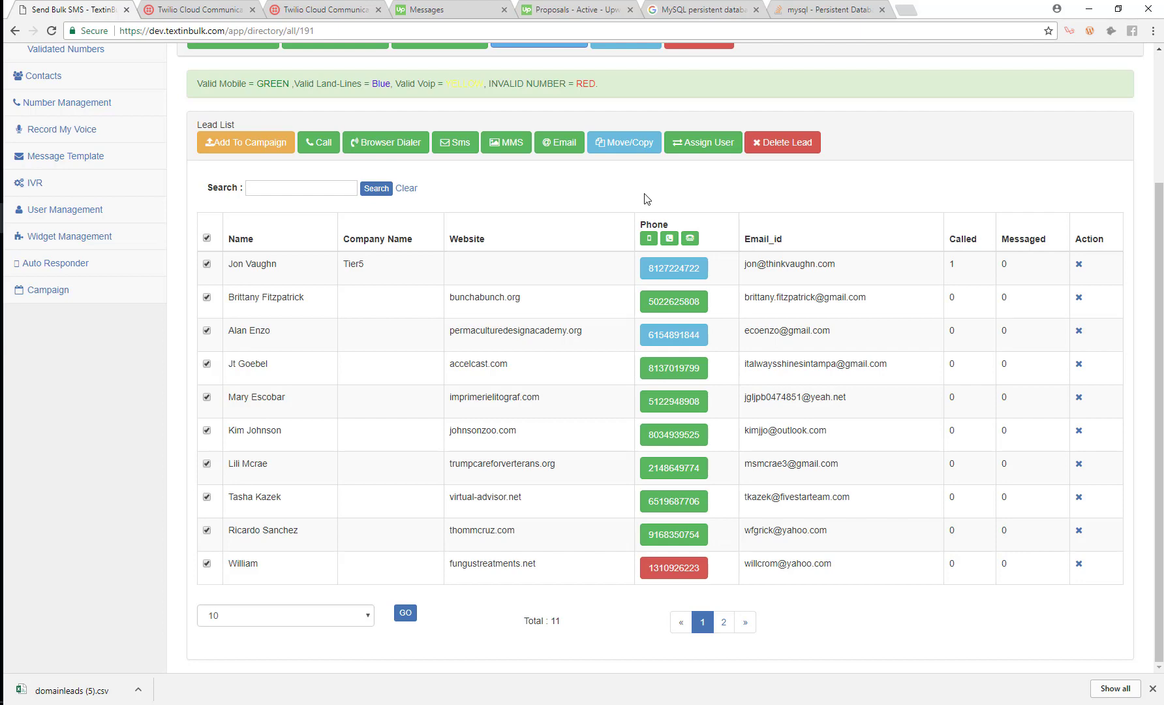
scroll(607, 196, up, 3)
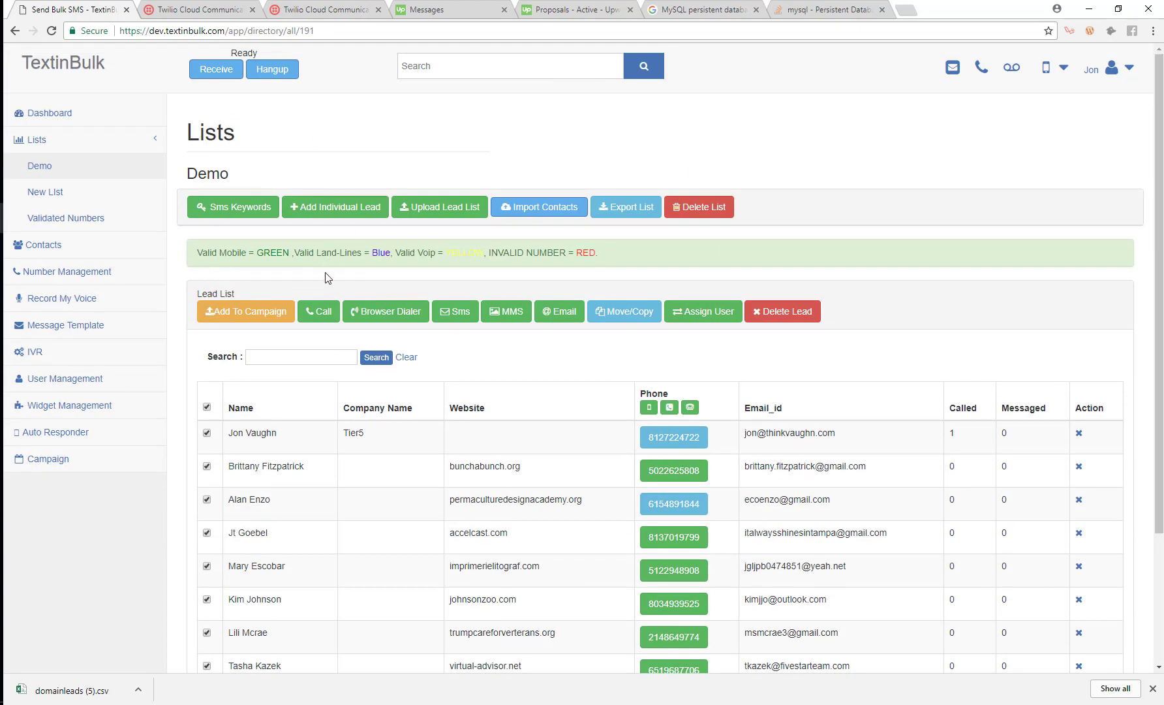